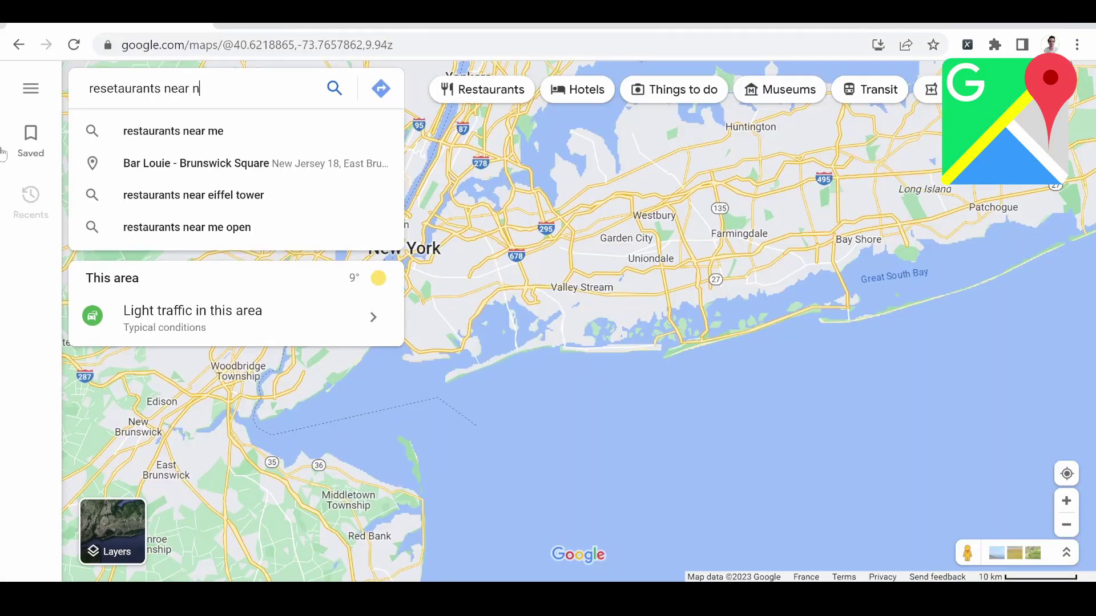
type("ew")
Search Google Maps for restaurants and start Instant Data Scraper on the results list
left_click(212, 141)
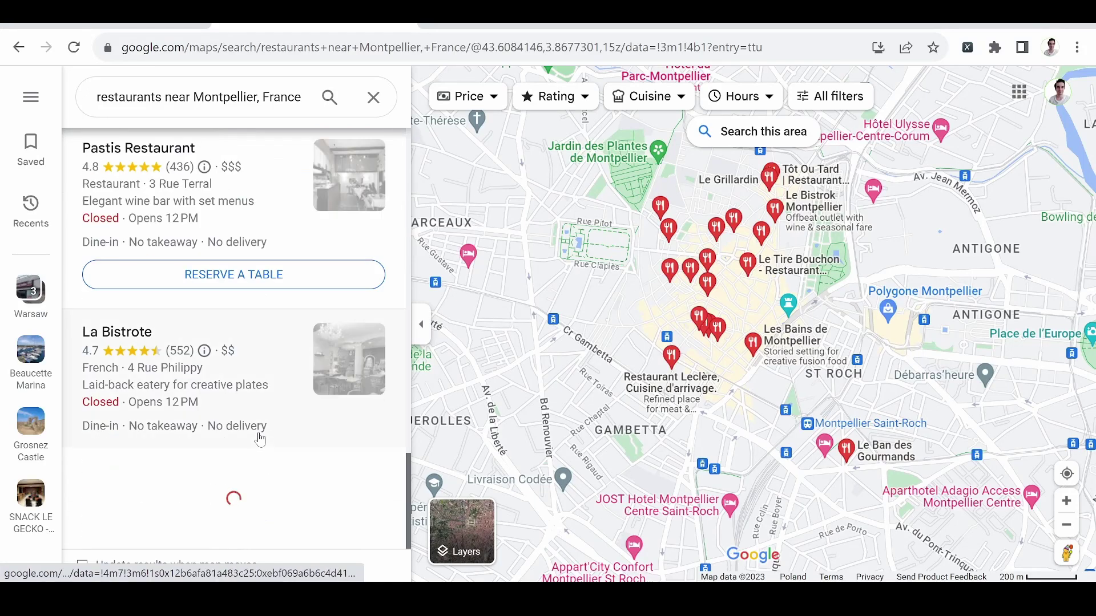
scroll(260, 439, "down", 5)
scroll(260, 439, "down", 5)
scroll(259, 439, "down", 5)
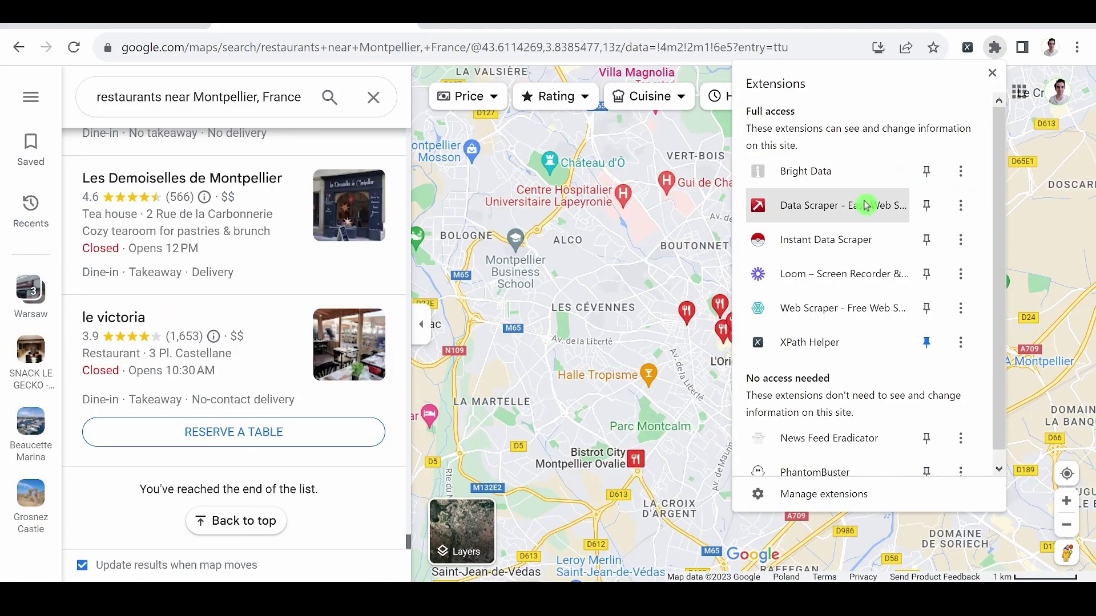
left_click(821, 239)
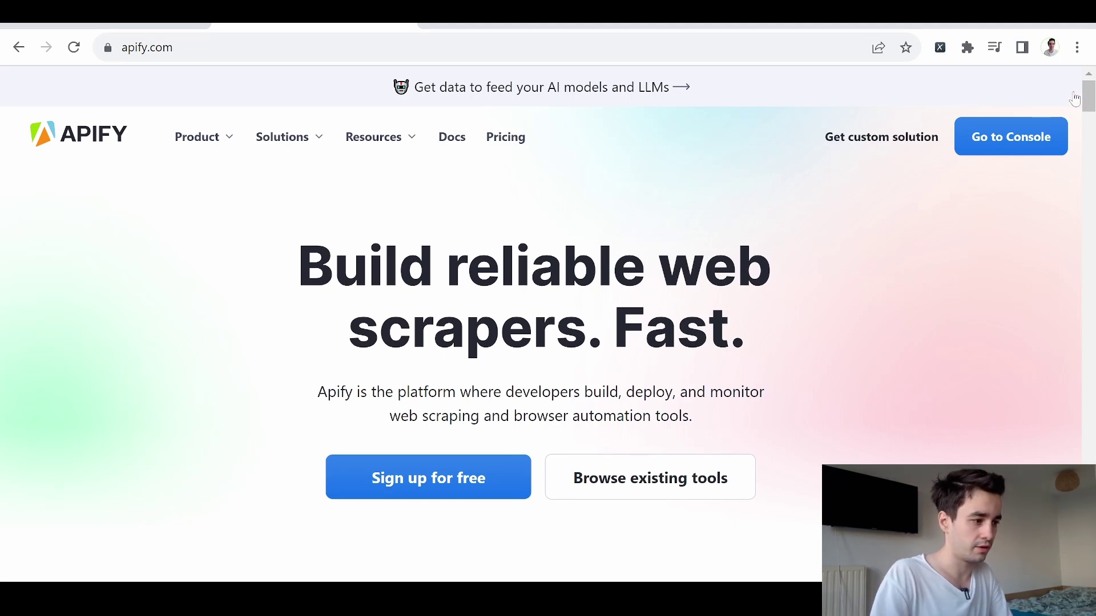
Go to Apify Console and open the Google Maps Scraper actor from the Store
left_click(977, 153)
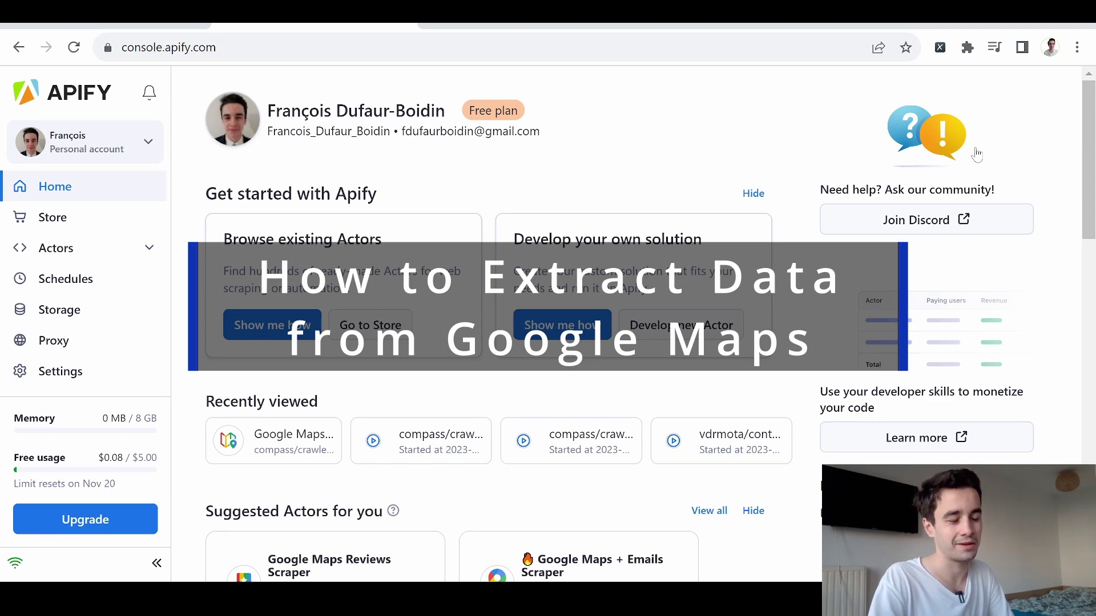
left_click(70, 222)
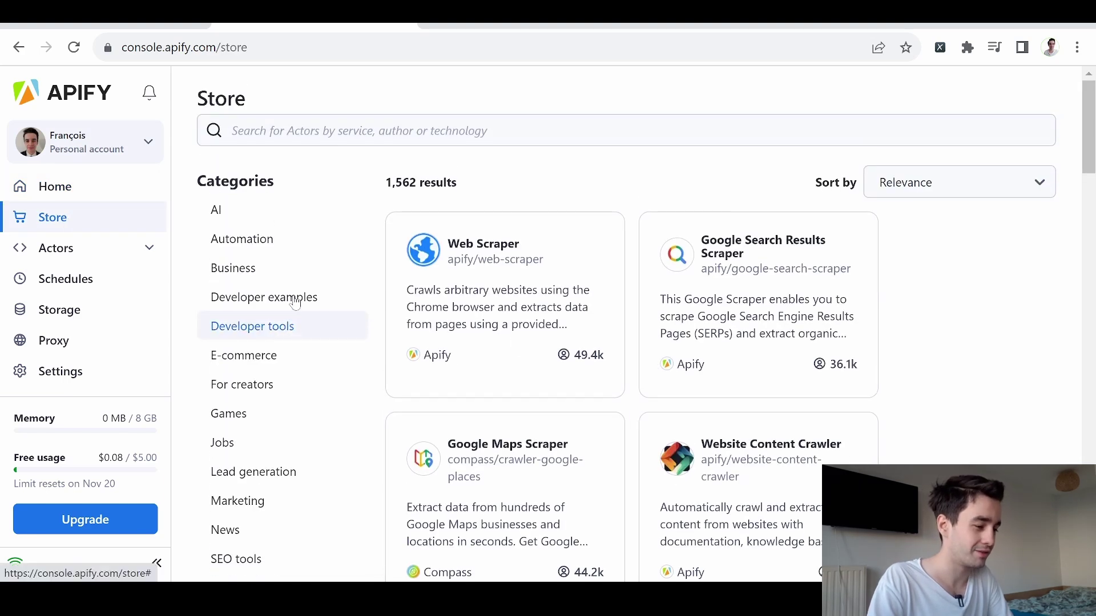
left_click(494, 464)
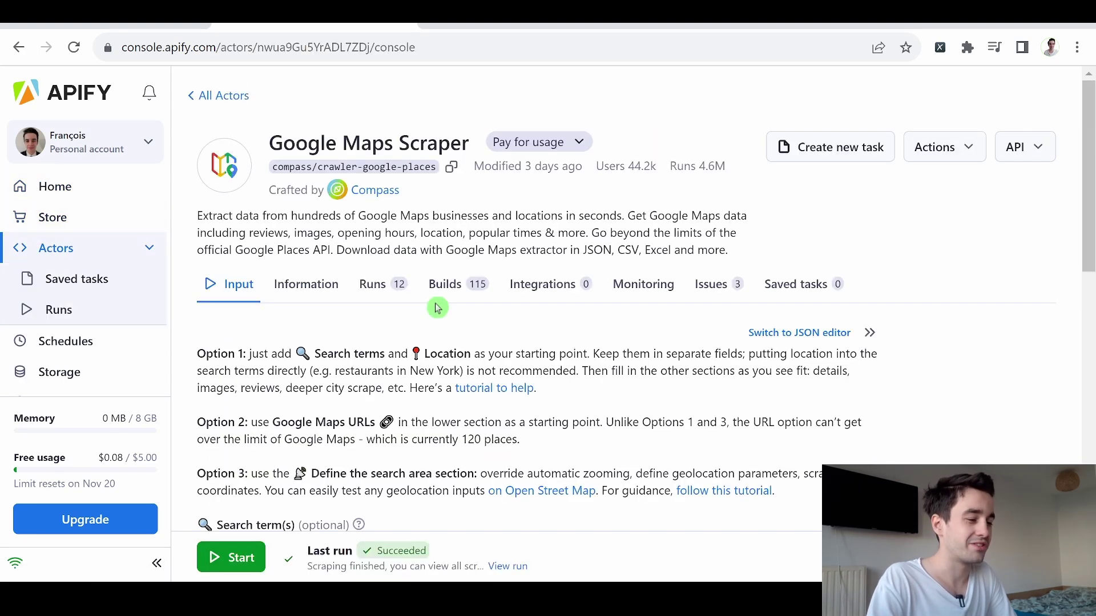
scroll(436, 308, "down", 2)
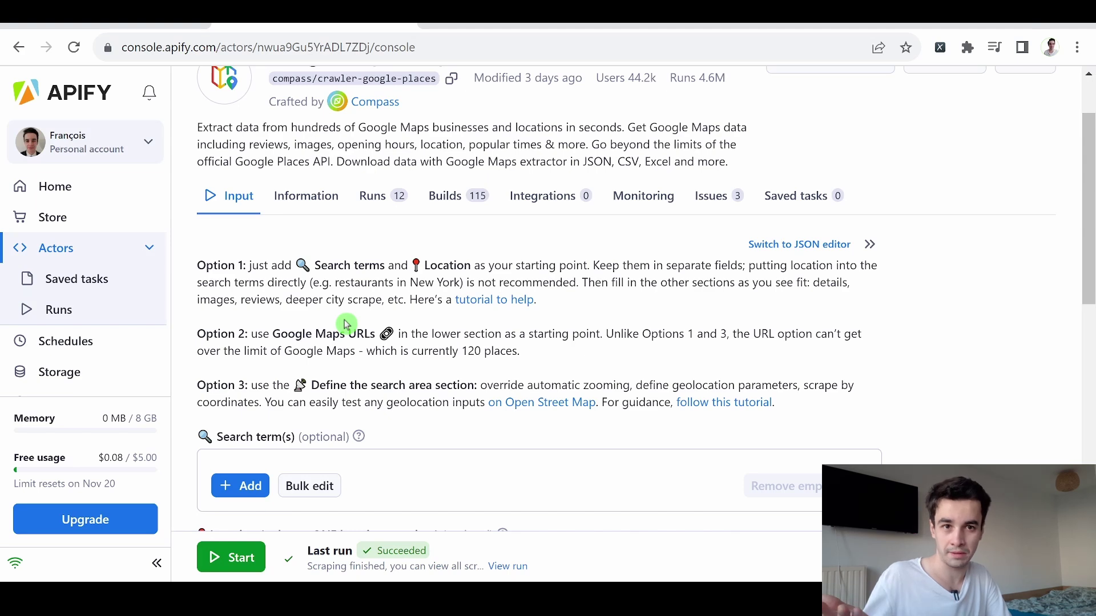
scroll(346, 324, "up", 1)
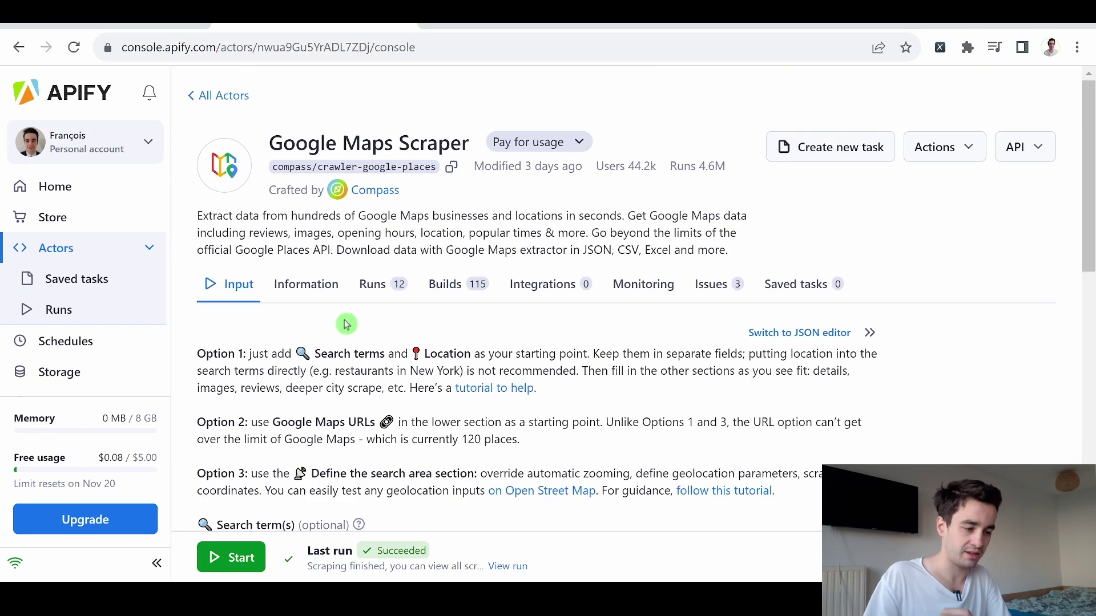
scroll(377, 420, "down", 1)
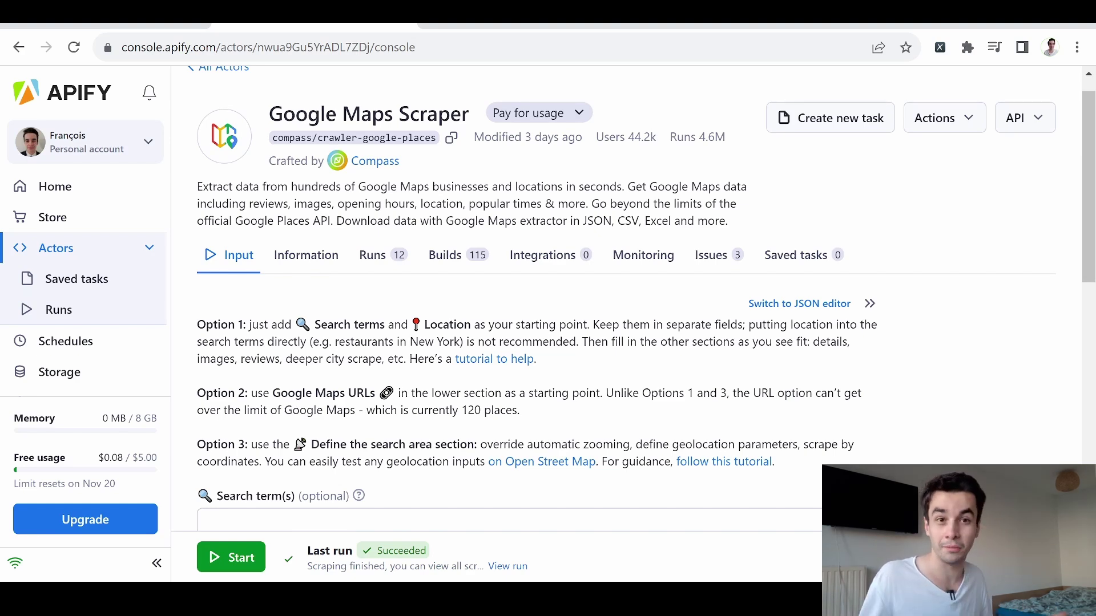
scroll(548, 342, "down", 2)
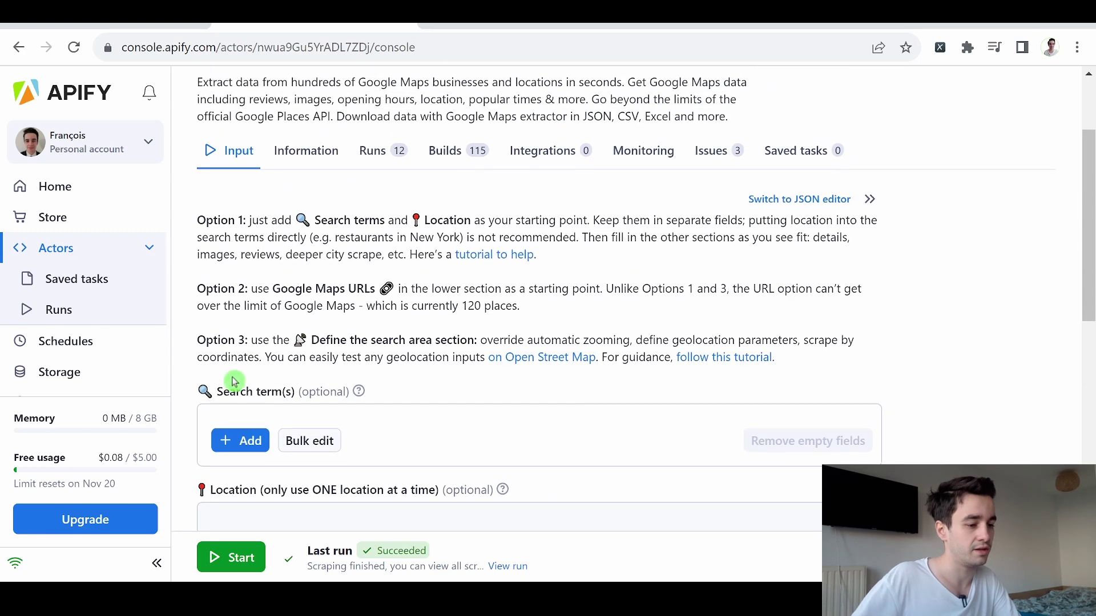
scroll(279, 368, "down", 2)
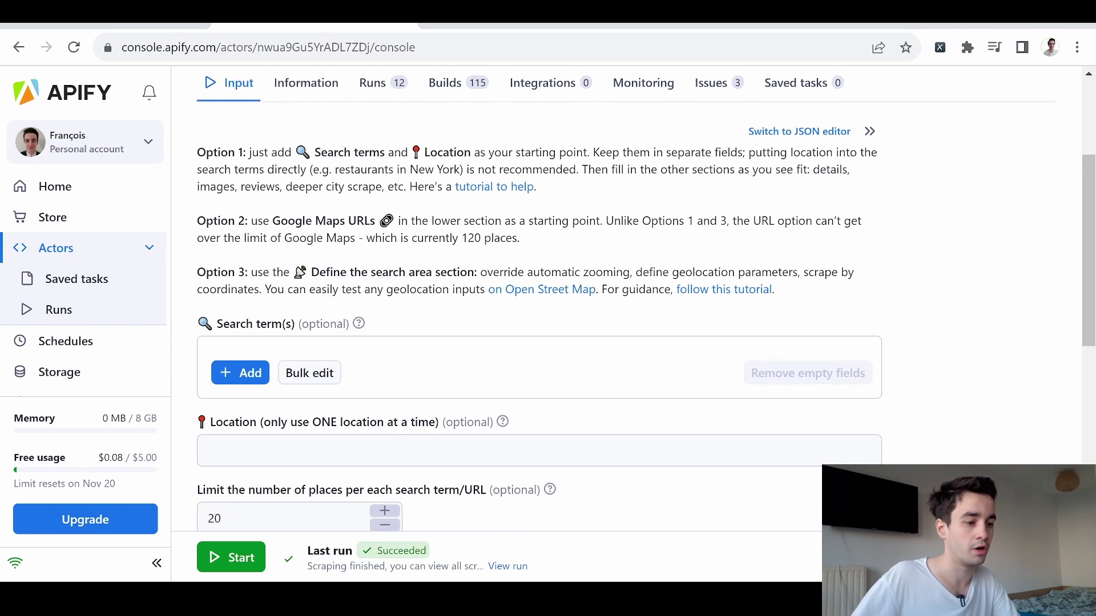
scroll(278, 368, "down", 2)
scroll(278, 368, "down", 2)
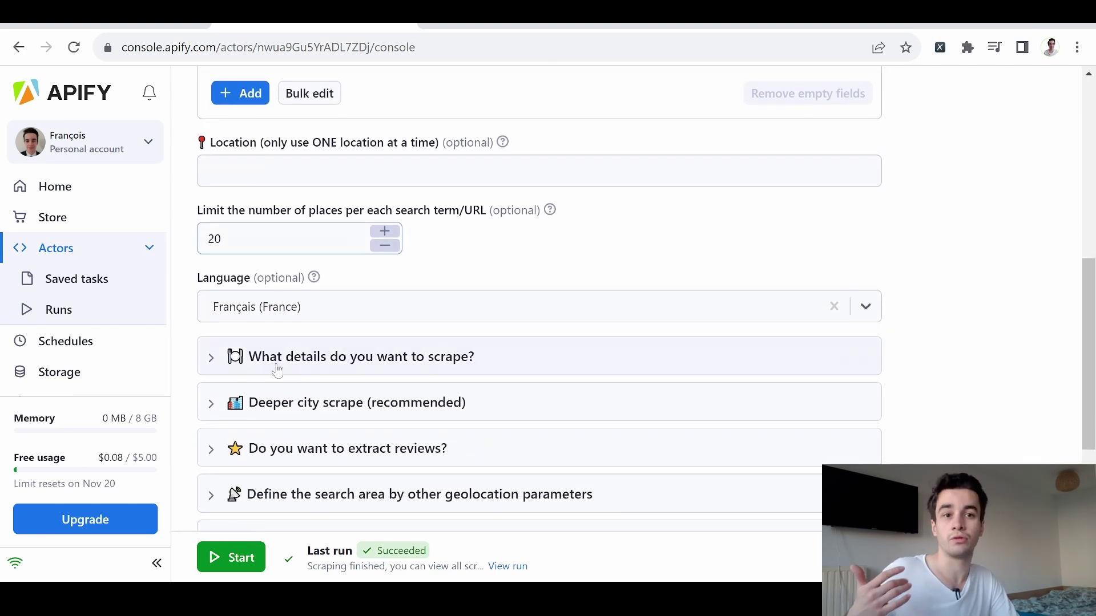
scroll(276, 369, "down", 1)
scroll(276, 368, "down", 2)
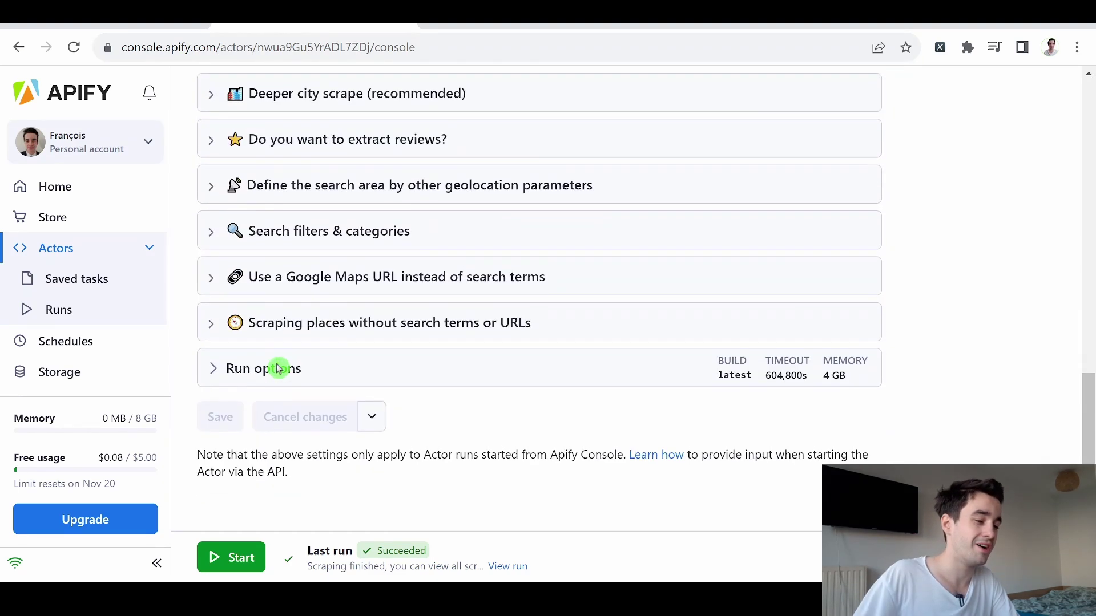
scroll(276, 369, "up", 1)
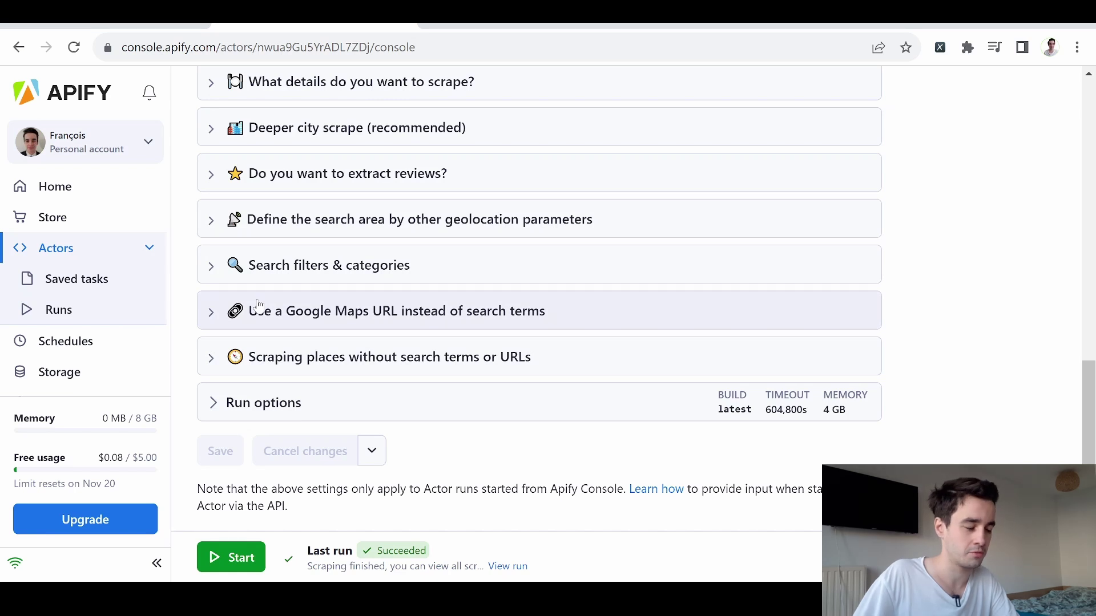
scroll(257, 307, "up", 3)
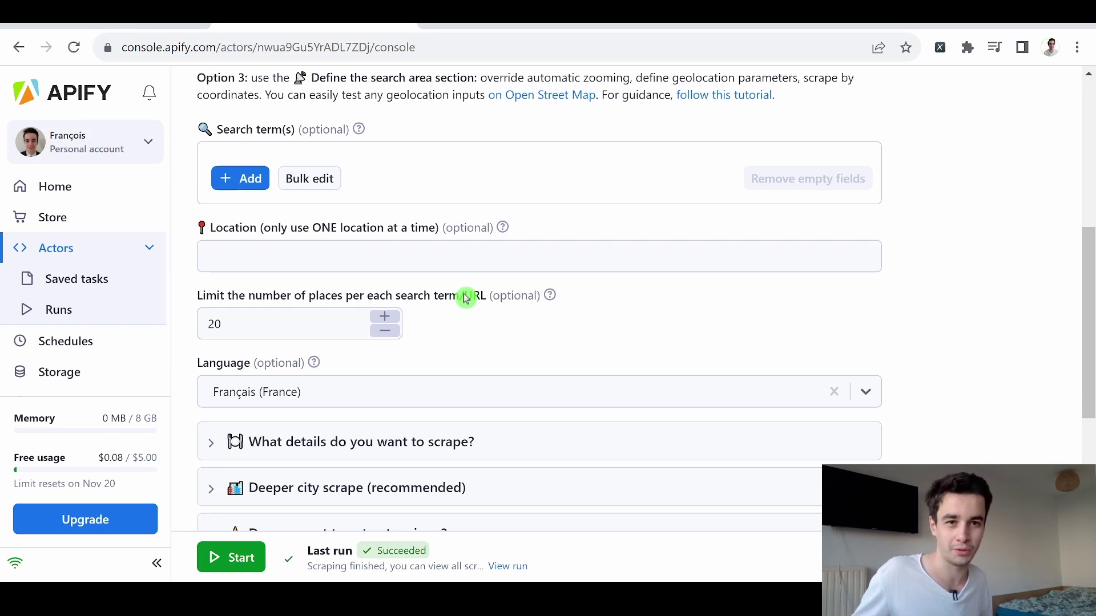
scroll(465, 297, "up", 2)
Limit the scraper to 10 places per search and set its language to English
double_click(216, 450)
type("10")
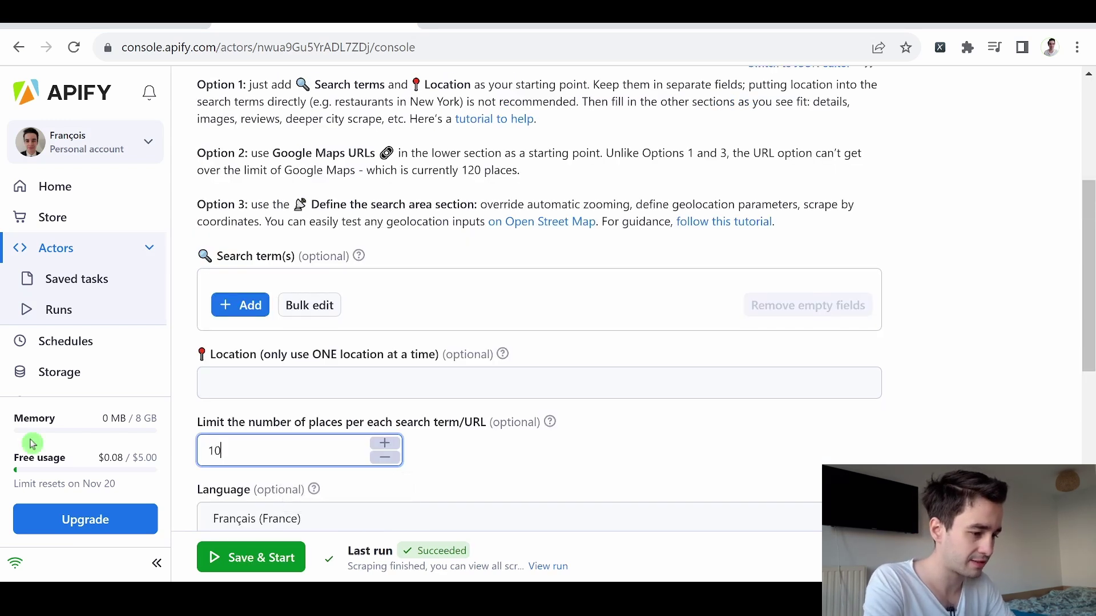
left_click(726, 440)
scroll(727, 440, "down", 2)
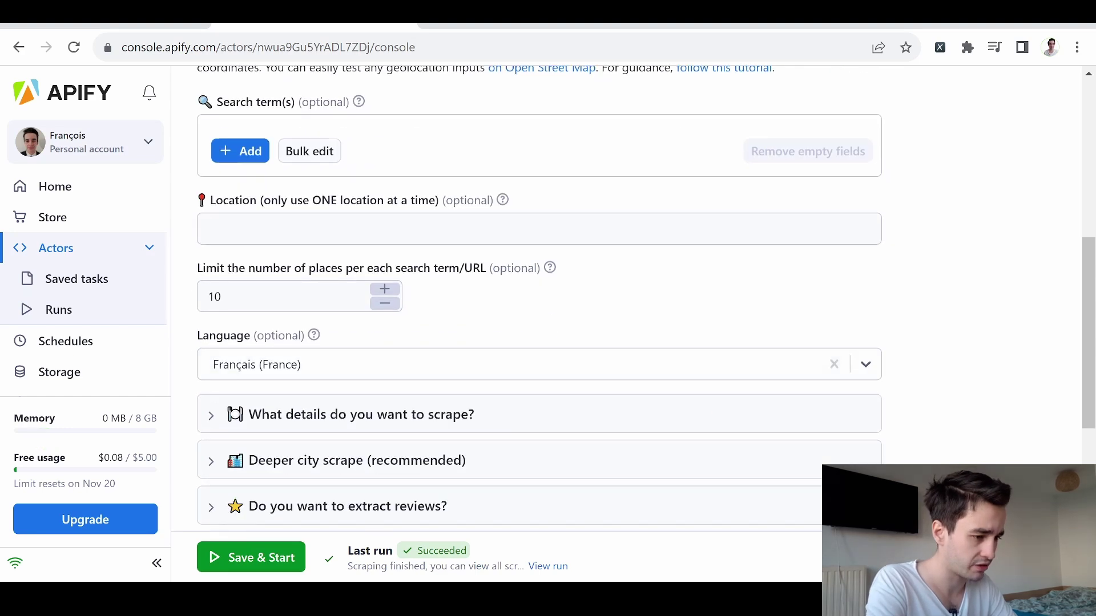
left_click(356, 364)
left_click(232, 103)
scroll(526, 421, "down", 1)
scroll(526, 416, "down", 3)
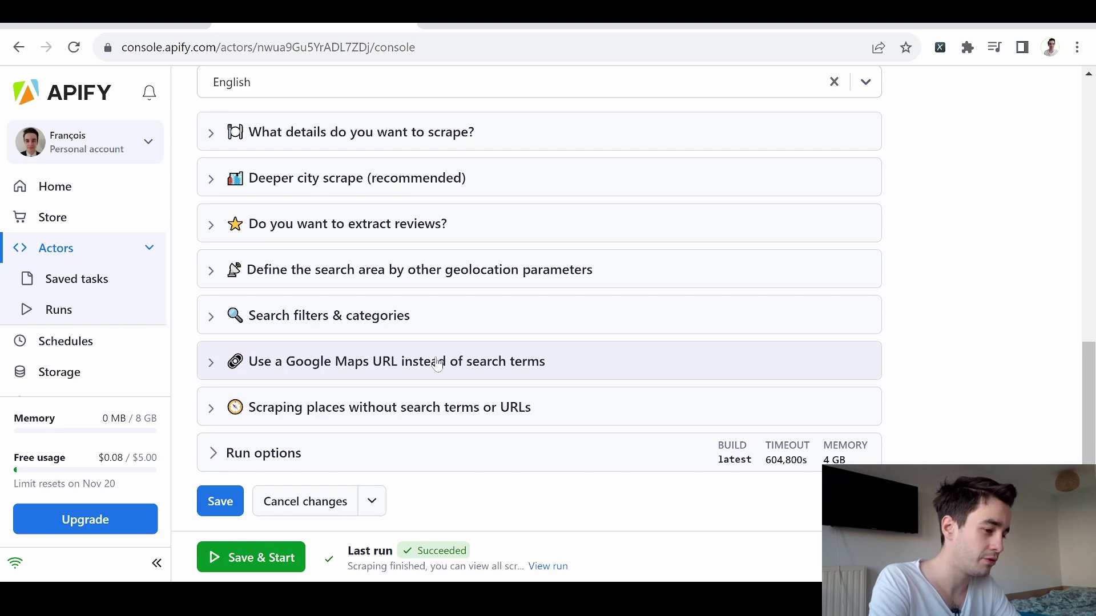
Paste the Miami restaurants Google Maps URL into the scraper's Google Maps URLs field
left_click(439, 364)
scroll(428, 403, "down", 1)
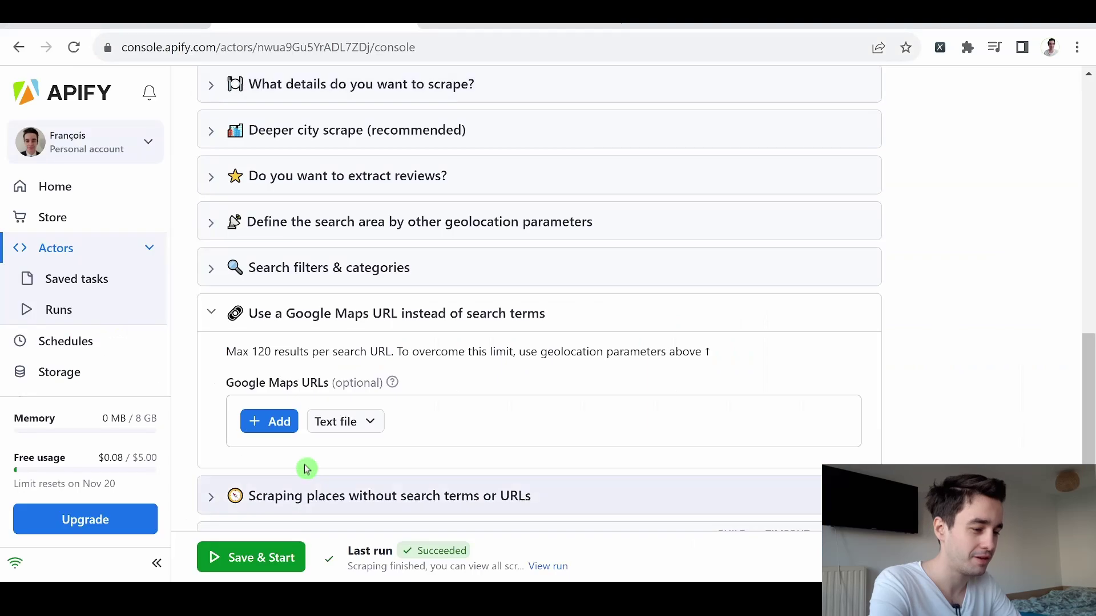
scroll(306, 464, "down", 1)
left_click(267, 382)
key("ctrl+v")
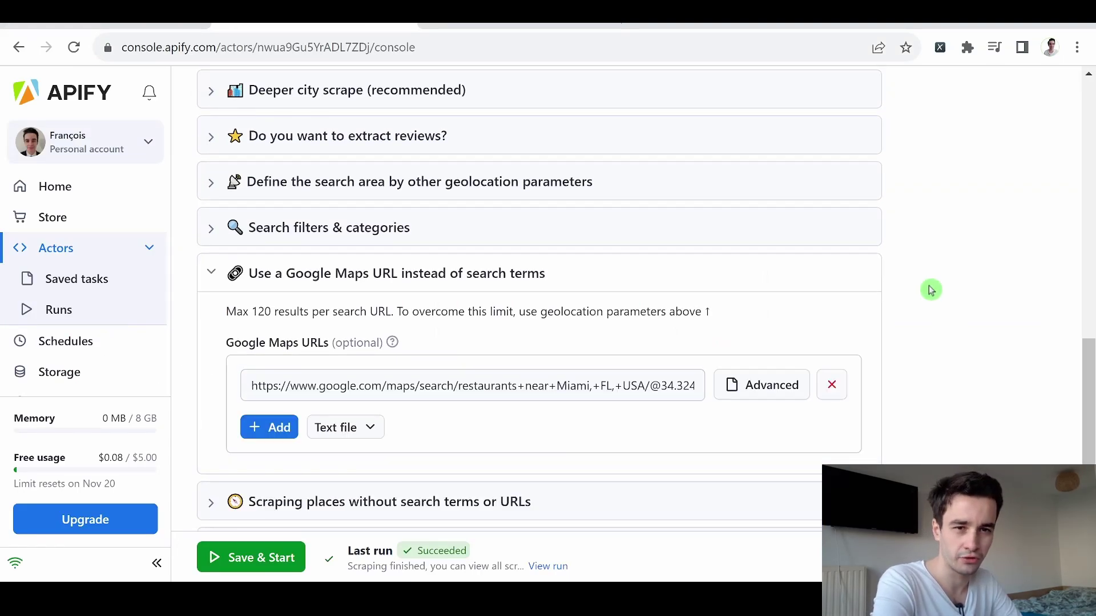
scroll(931, 290, "up", 2)
scroll(931, 291, "up", 2)
scroll(931, 291, "up", 3)
scroll(930, 290, "up", 1)
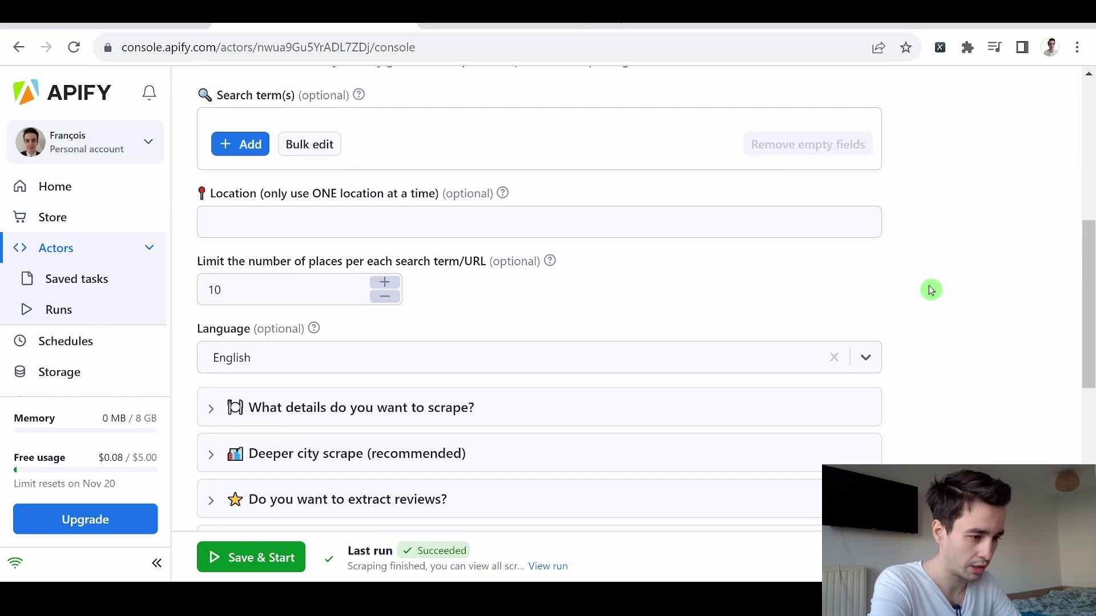
scroll(931, 290, "down", 1)
Look over the scrape-details settings, images per place and review extraction options
left_click(438, 361)
scroll(438, 360, "down", 1)
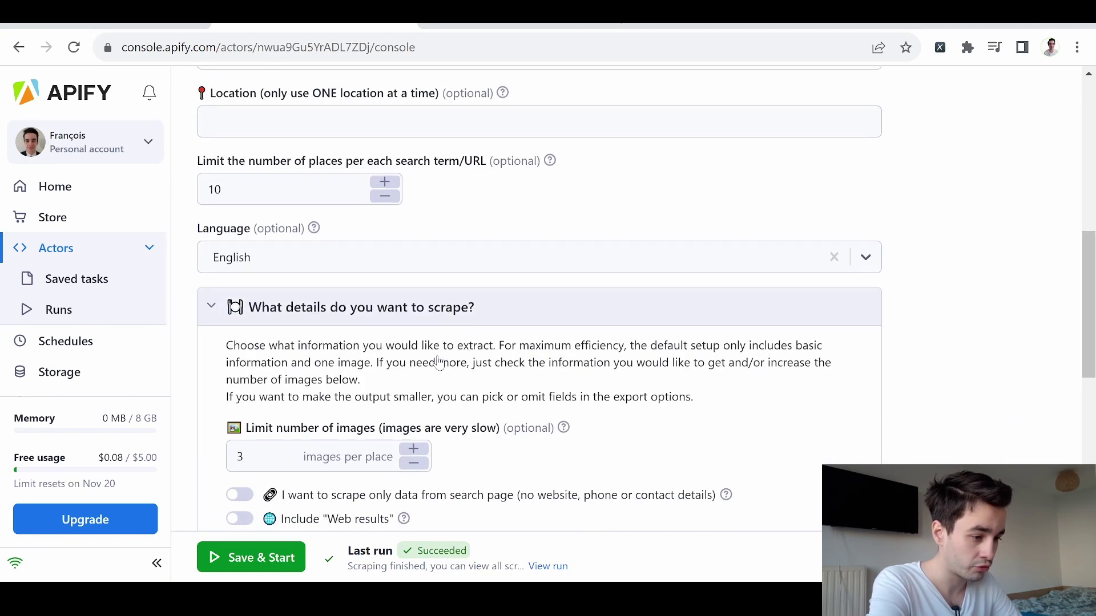
left_click(262, 396)
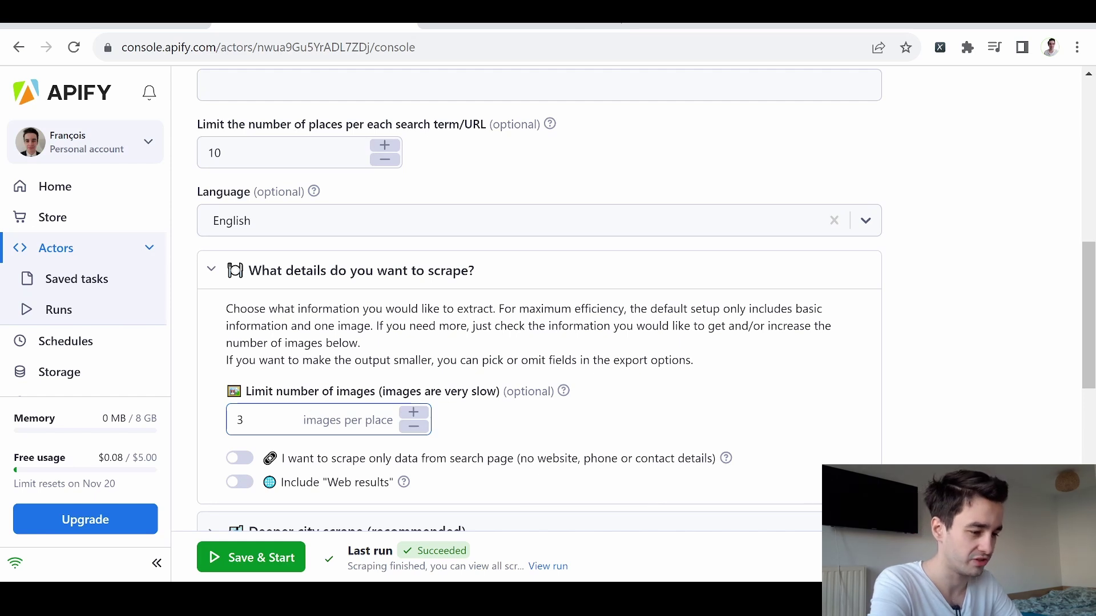
scroll(317, 402, "down", 3)
left_click(277, 300)
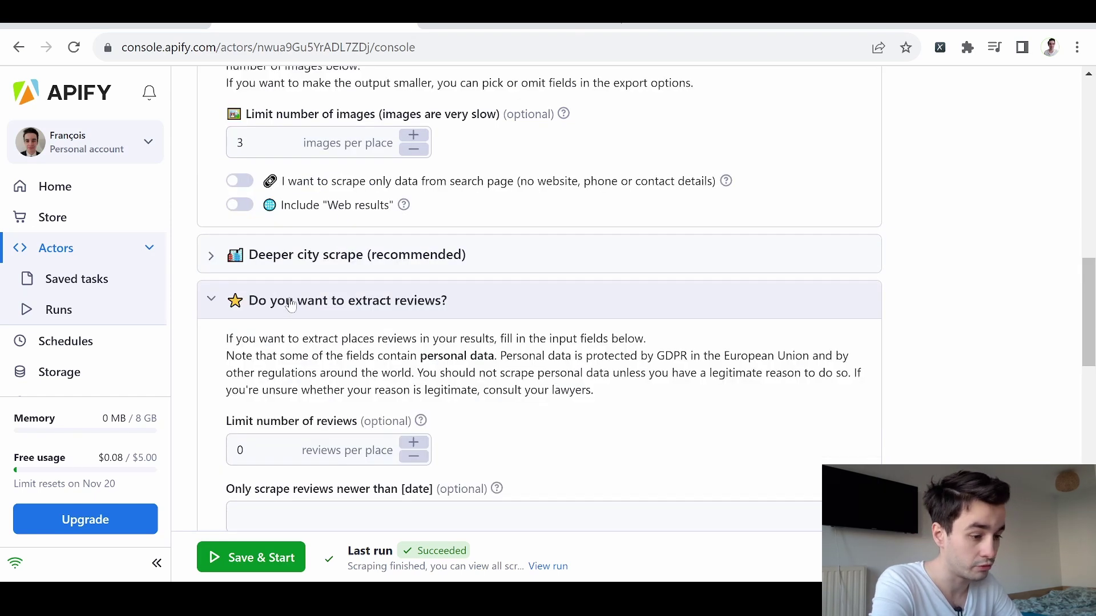
left_click(290, 301)
scroll(264, 340, "down", 1)
Filter to the restaurant category with 3.5+ stars minimum, then save and start the run
left_click(267, 332)
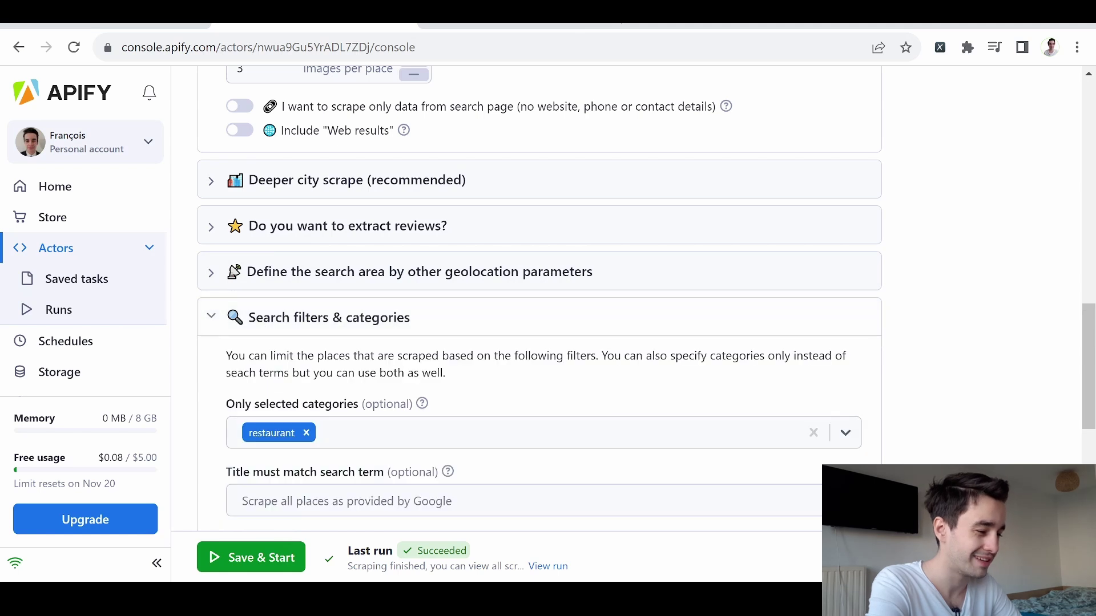
scroll(294, 291, "down", 1)
scroll(300, 203, "down", 1)
scroll(308, 309, "down", 1)
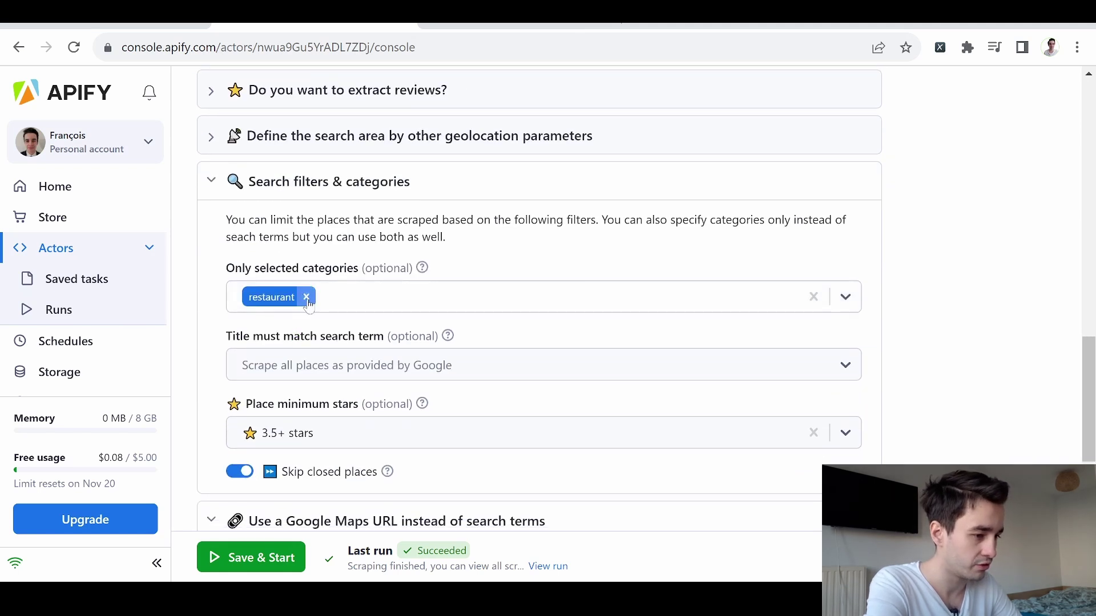
left_click(306, 297)
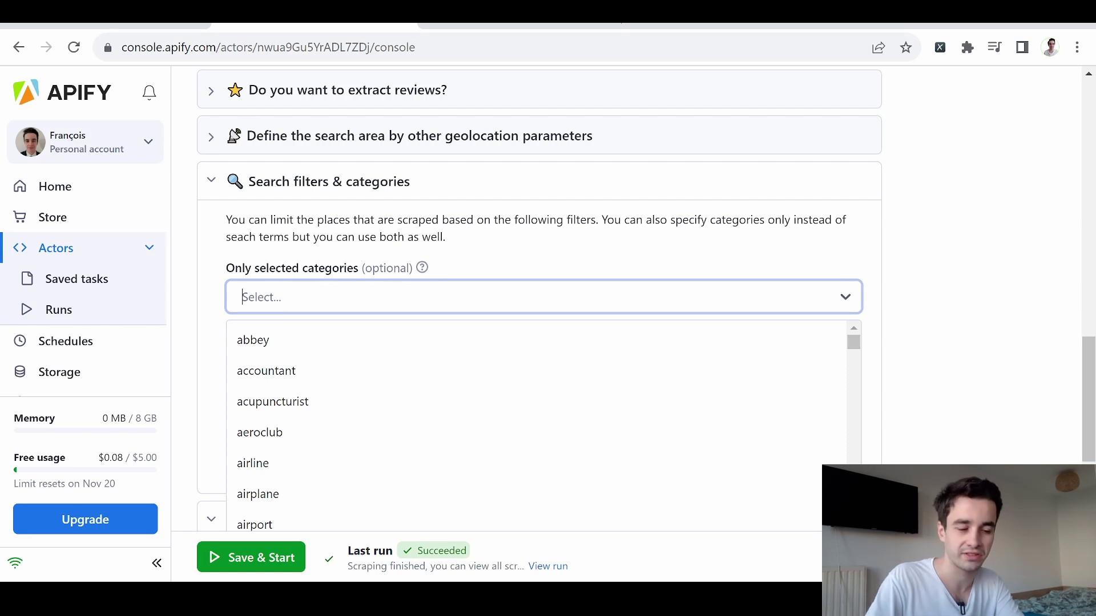
type("restau")
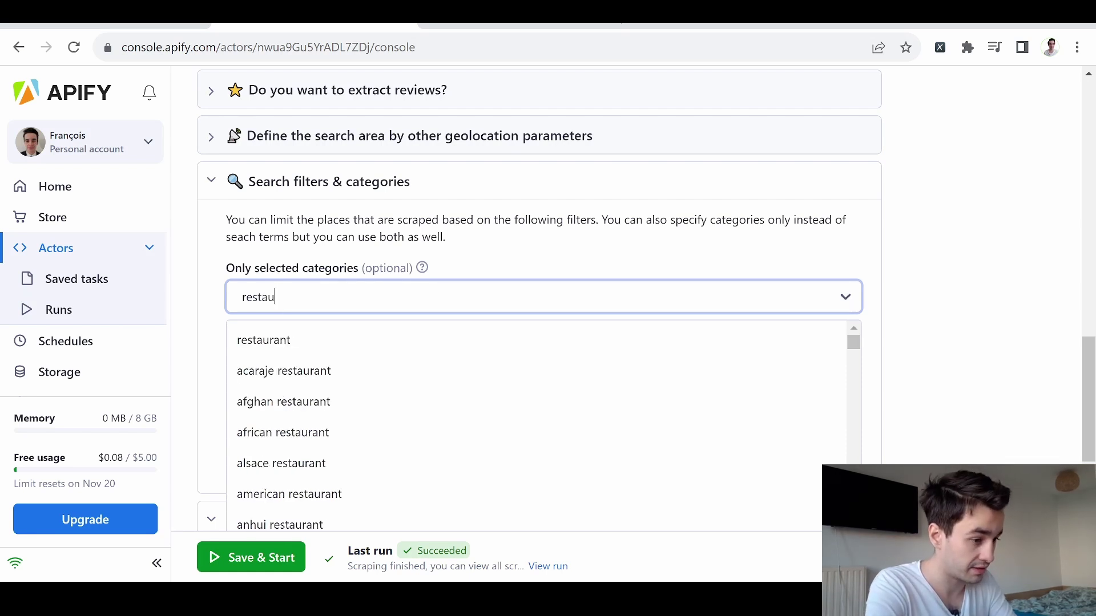
left_click(274, 340)
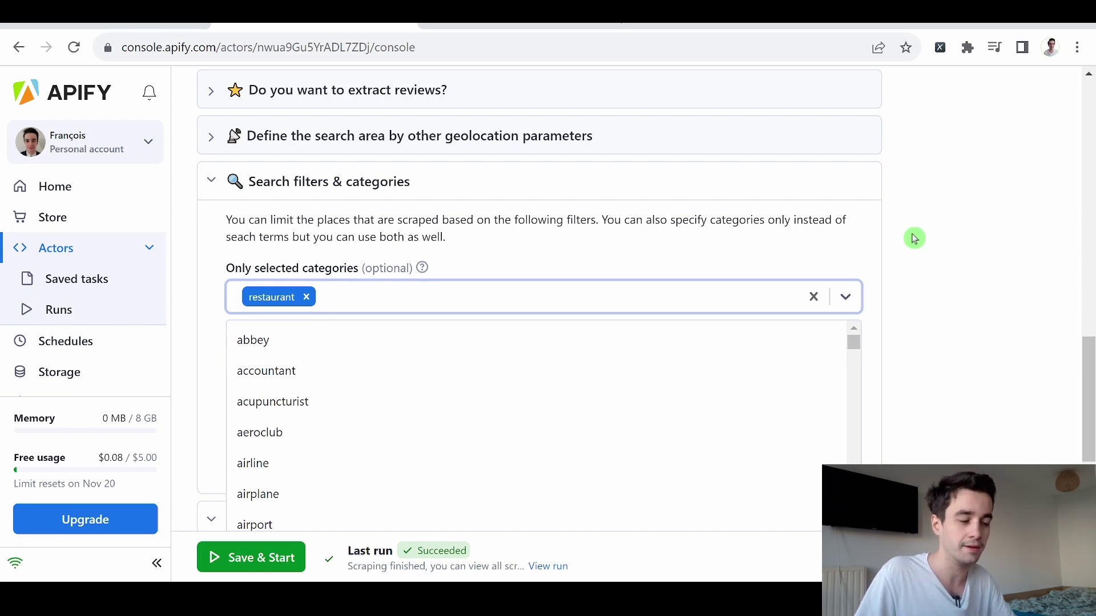
left_click(914, 239)
left_click(404, 377)
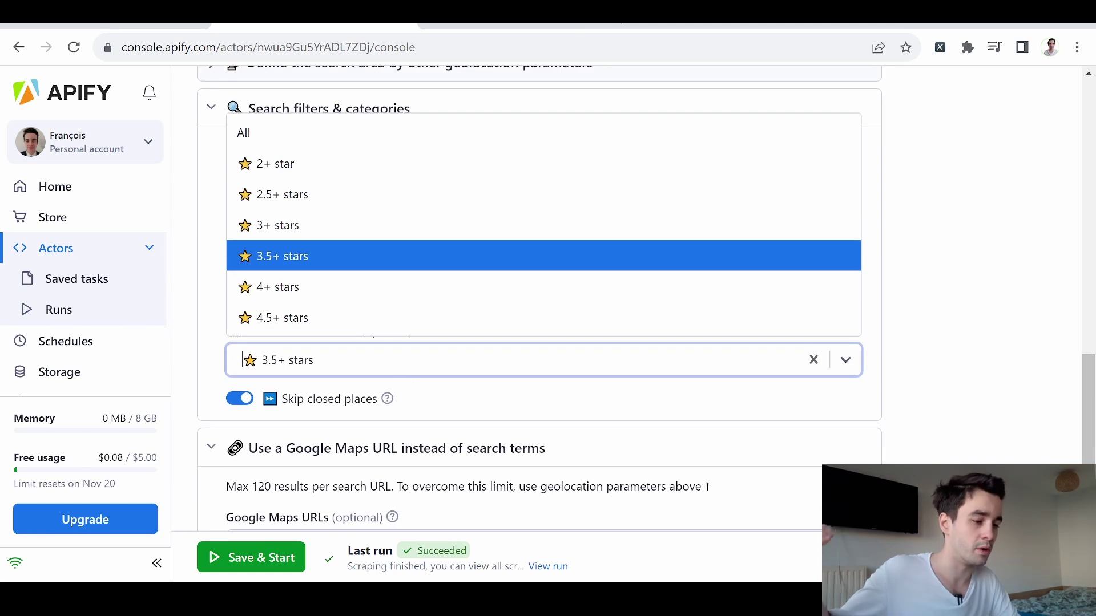
left_click(1006, 242)
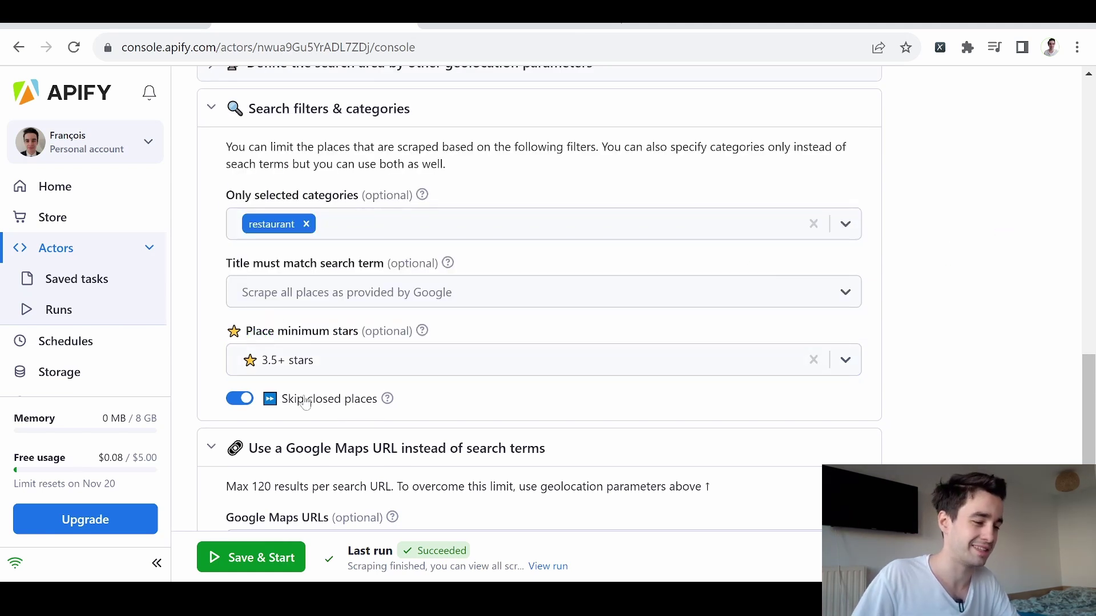
left_click(232, 557)
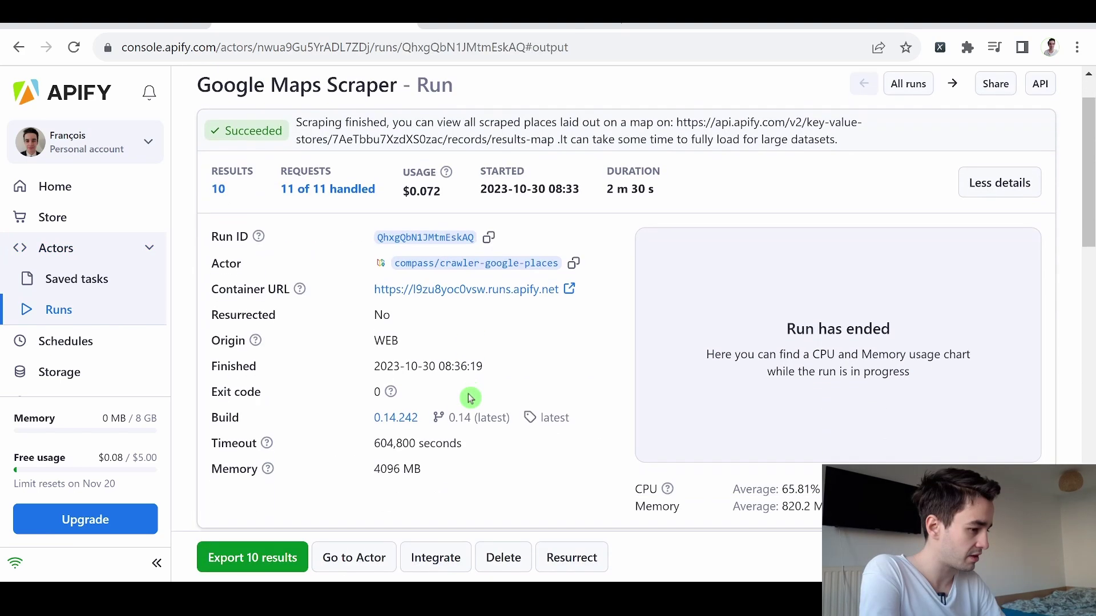
scroll(469, 398, "down", 2)
scroll(469, 398, "down", 2)
scroll(469, 397, "down", 3)
scroll(469, 398, "down", 2)
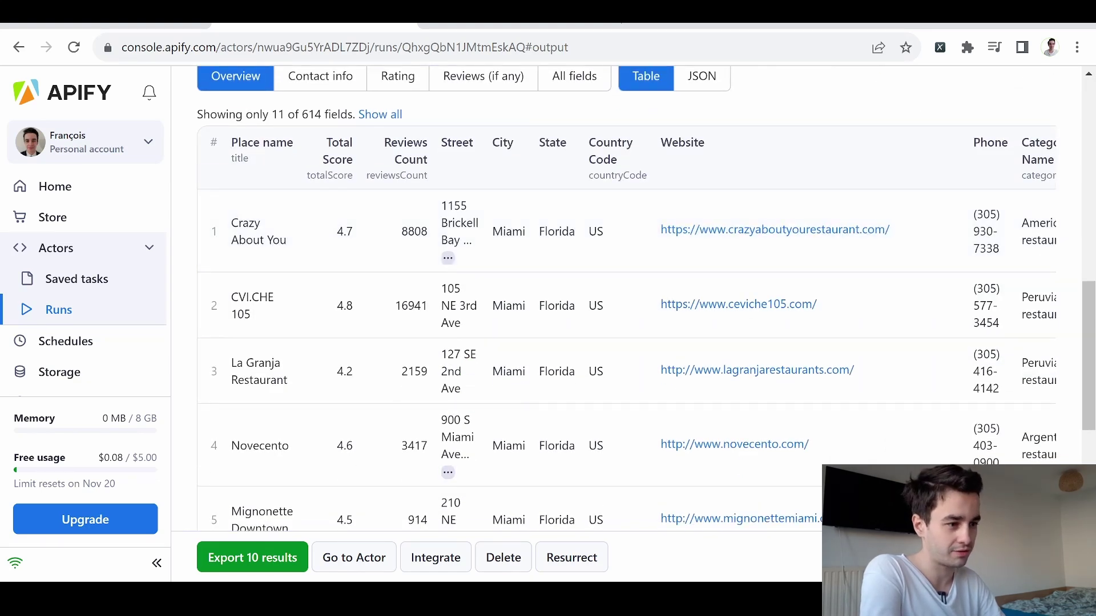
scroll(350, 288, "down", 1)
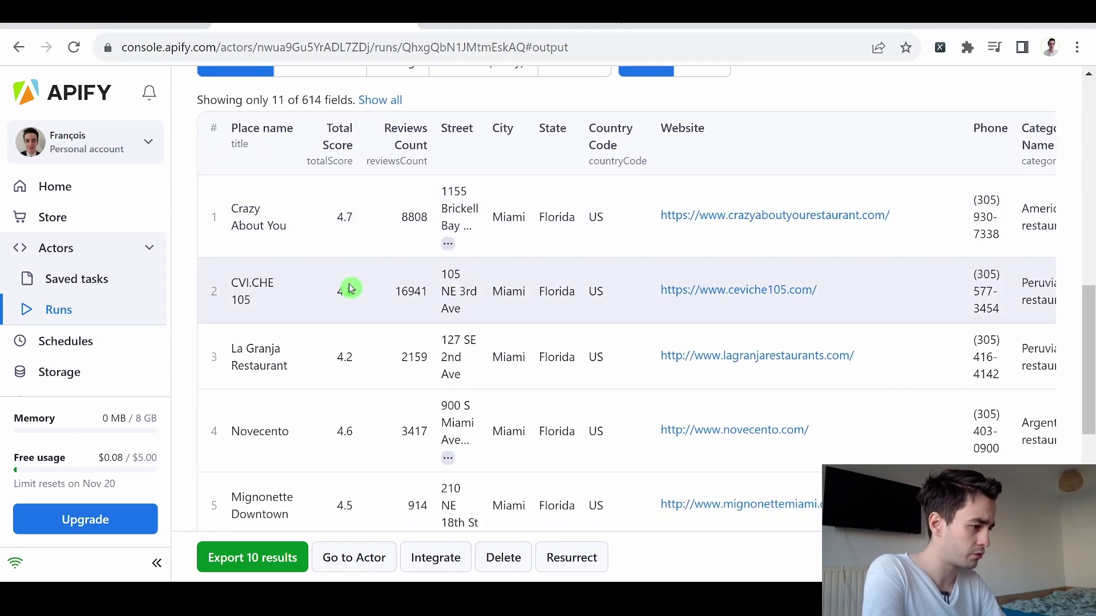
scroll(351, 289, "right", 1)
scroll(351, 289, "right", 3)
scroll(351, 289, "left", 4)
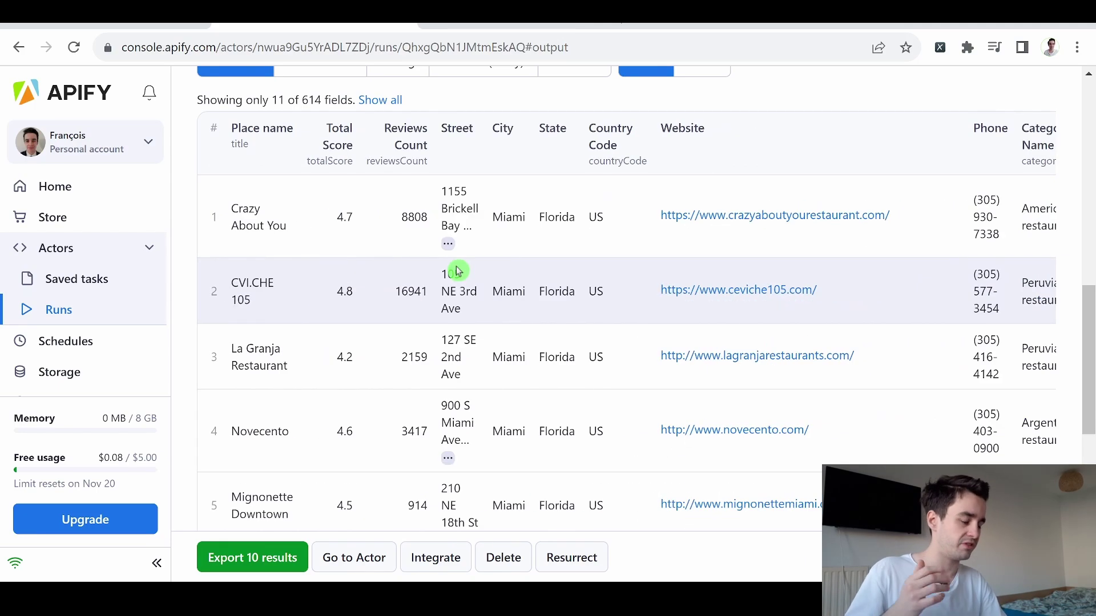
scroll(351, 289, "right", 8)
scroll(457, 271, "right", 2)
scroll(457, 271, "left", 3)
scroll(456, 271, "left", 5)
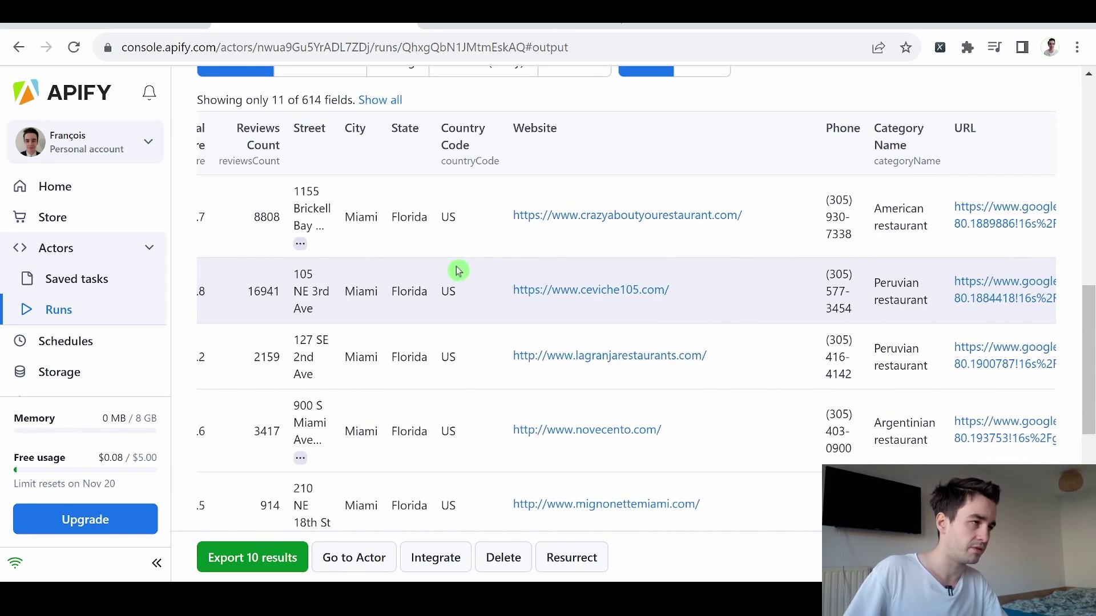
scroll(456, 271, "left", 4)
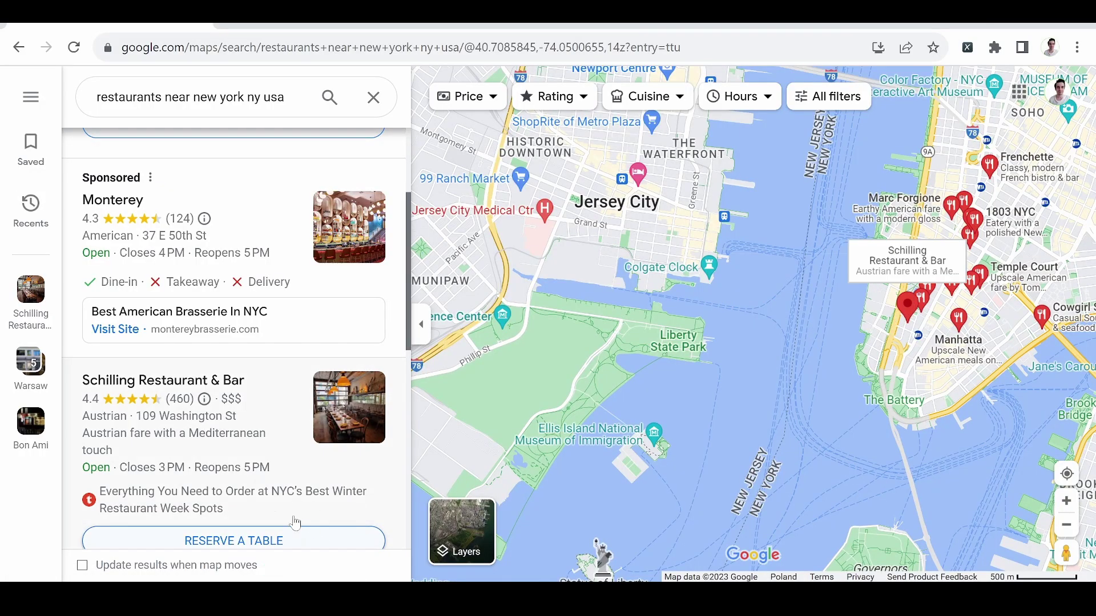
Open Schilling Restaurant & Bar's details in the Miami run's output table
left_click(171, 399)
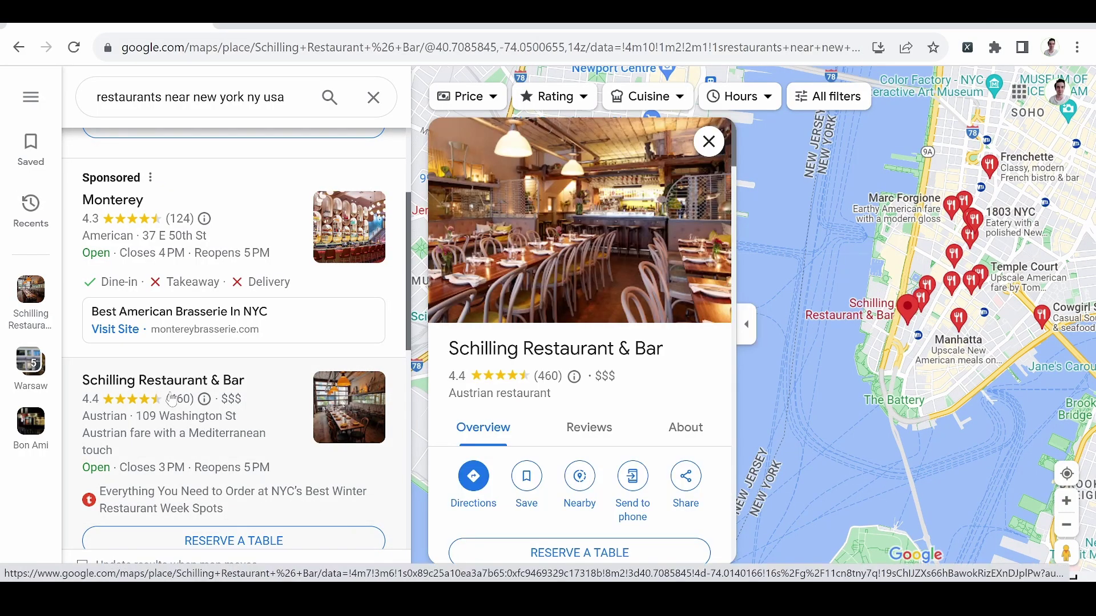
scroll(530, 454, "down", 2)
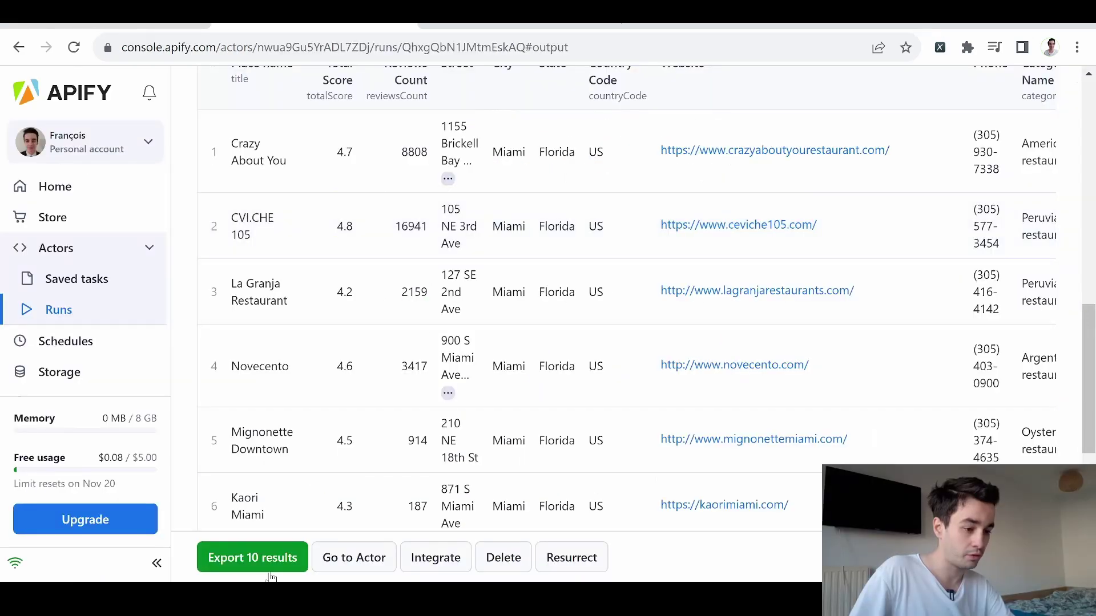
Choose Excel as the export format for the 10 scraped results
left_click(262, 568)
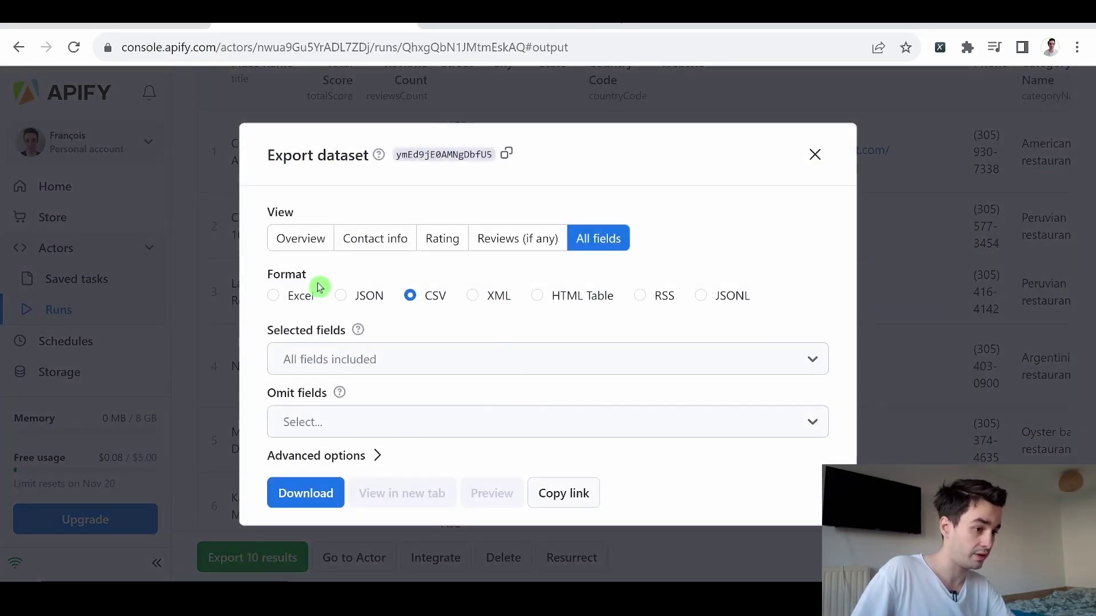
left_click(274, 295)
scroll(442, 304, "up", 5)
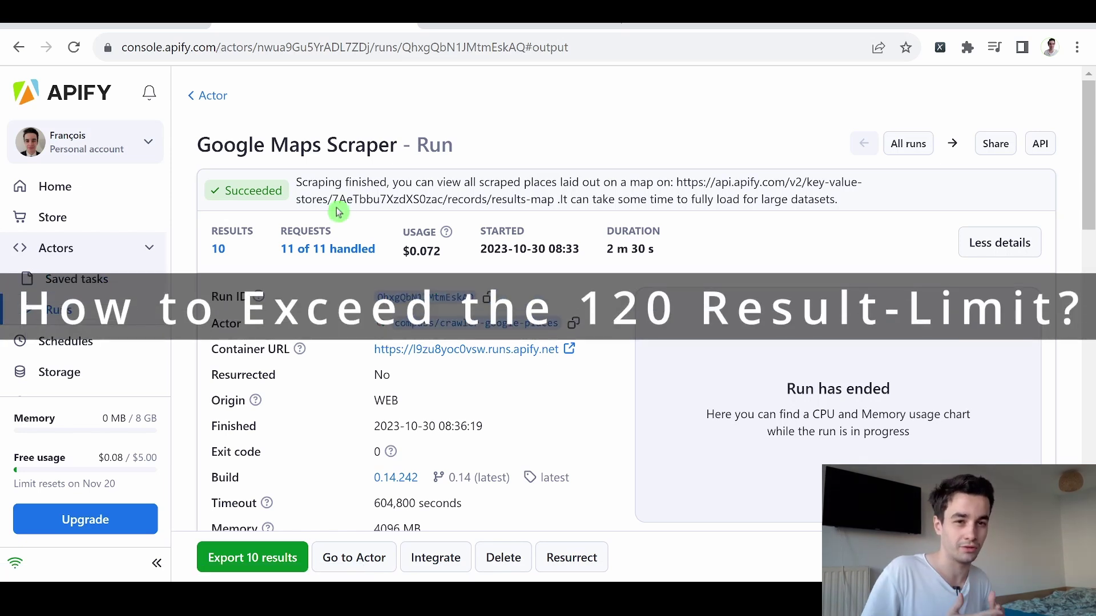
Return to the scraper input and remove the Miami Google Maps URL
left_click(214, 100)
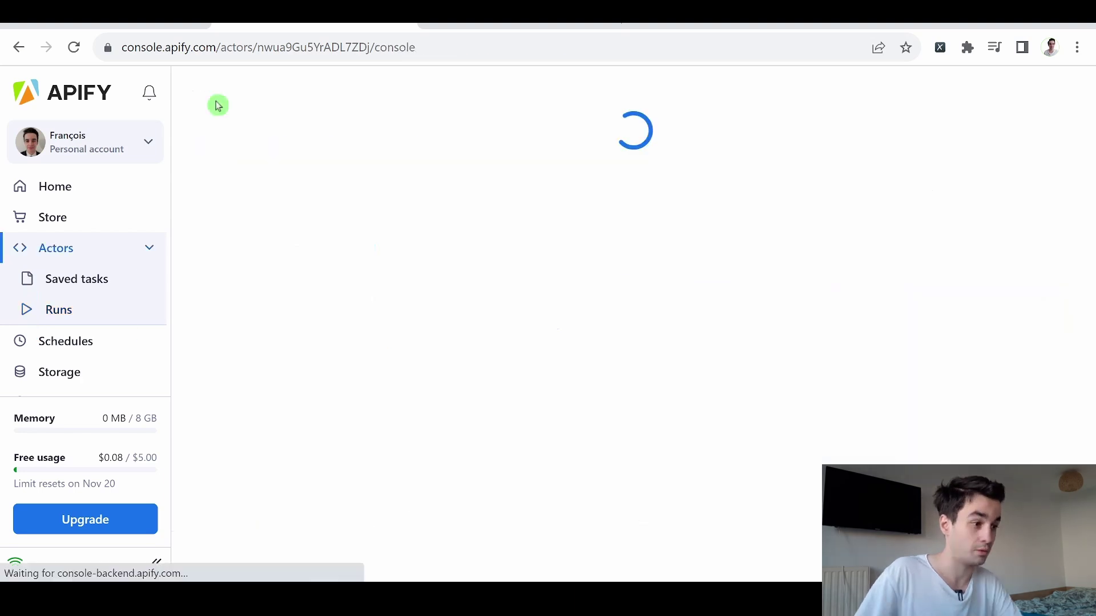
scroll(307, 297, "down", 3)
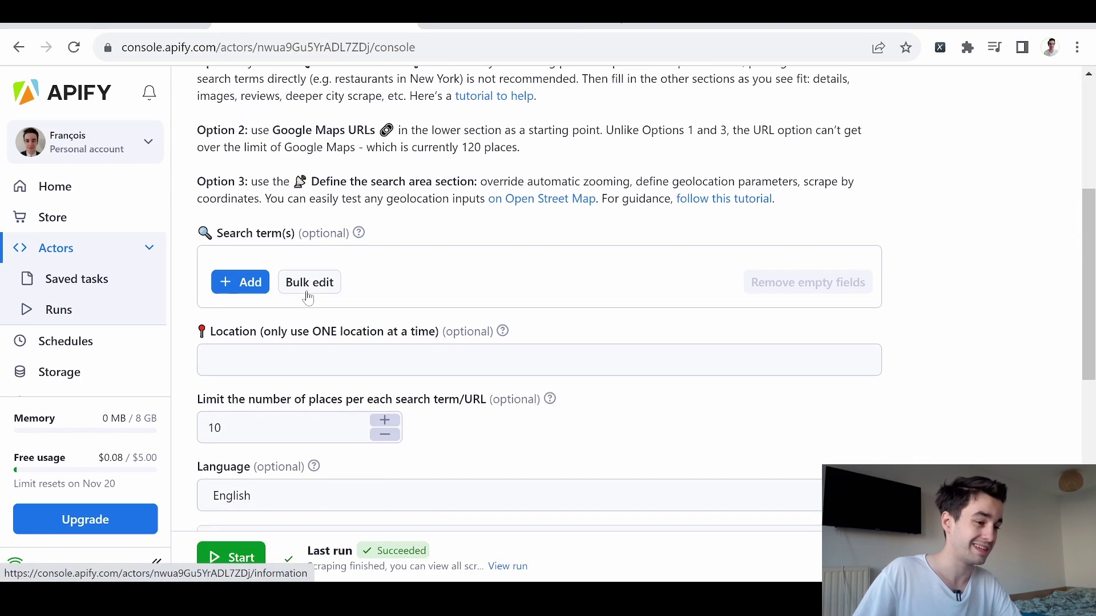
scroll(307, 296, "down", 1)
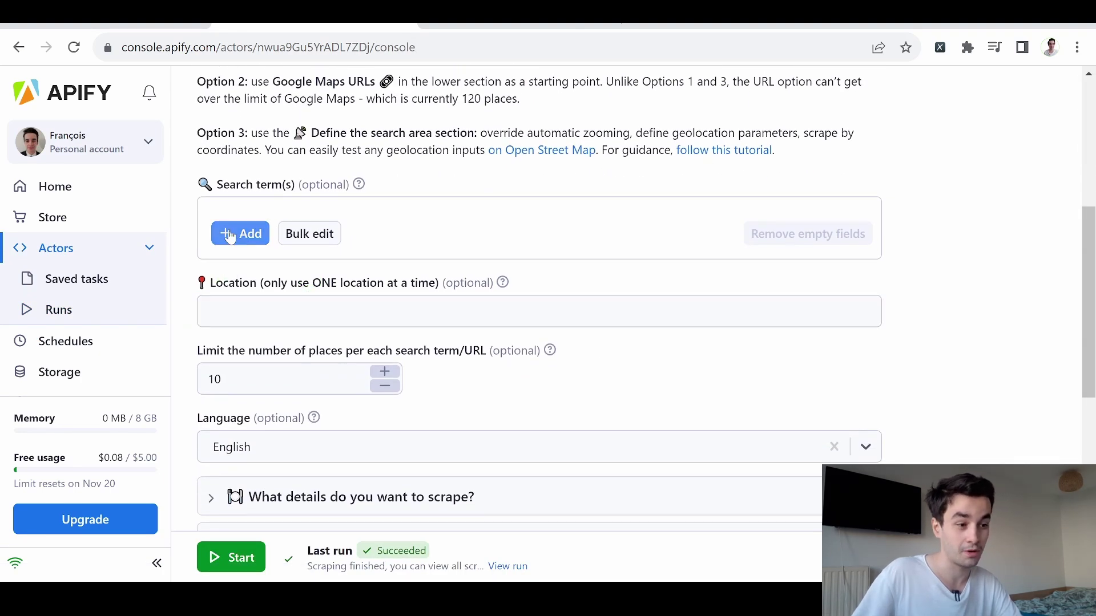
key("Tab")
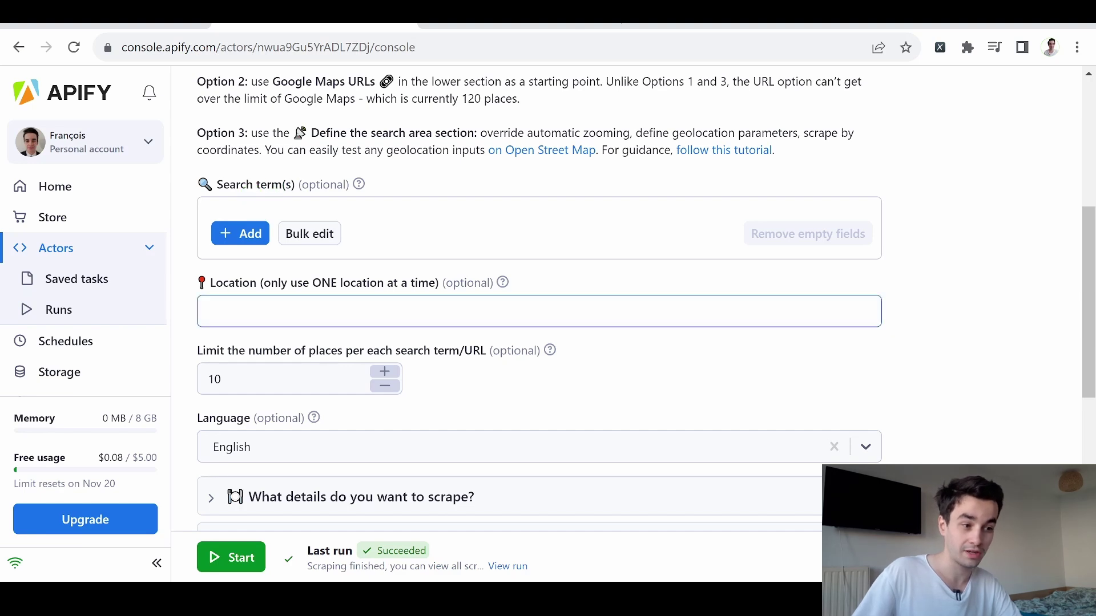
scroll(385, 317, "down", 5)
left_click(385, 317)
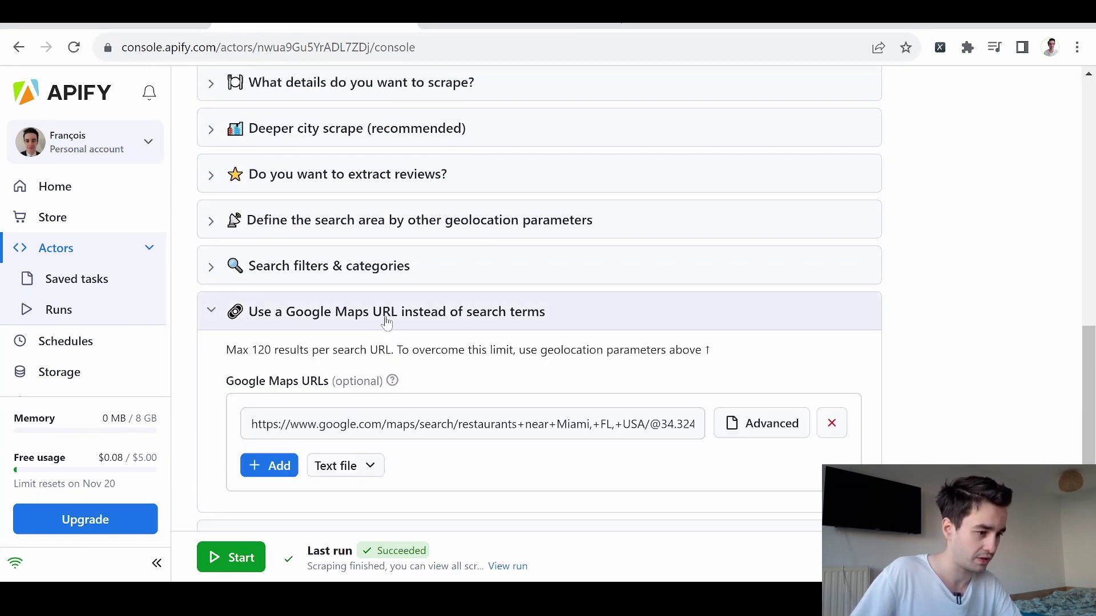
scroll(385, 318, "down", 2)
left_click(832, 345)
scroll(689, 315, "up", 15)
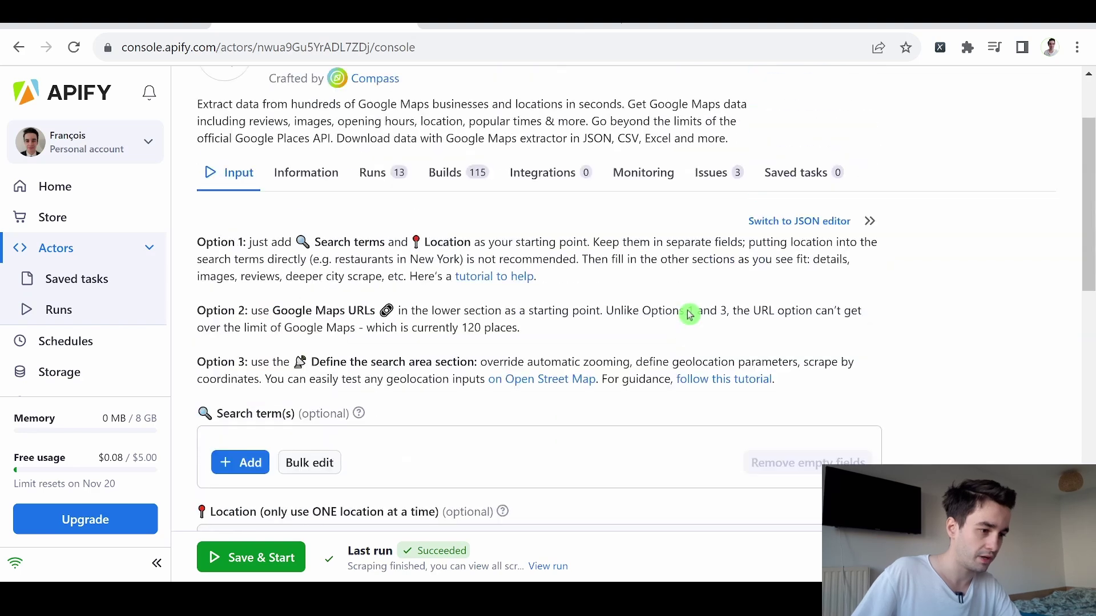
scroll(693, 311, "down", 2)
Add a new search term, check the geolocation options, and start the Miami scrape
left_click(249, 274)
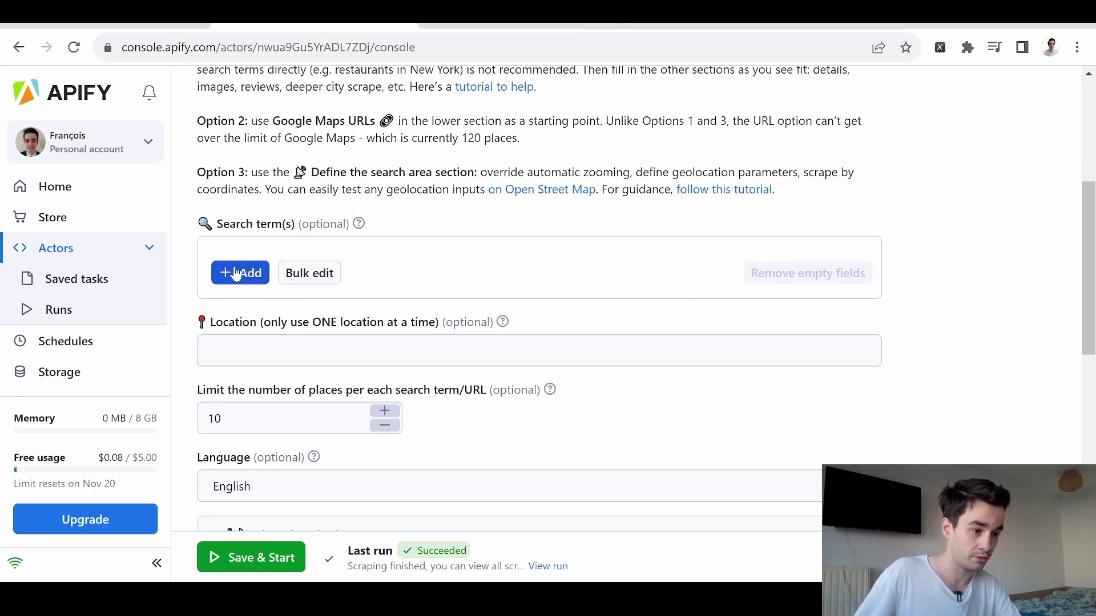
type("resta")
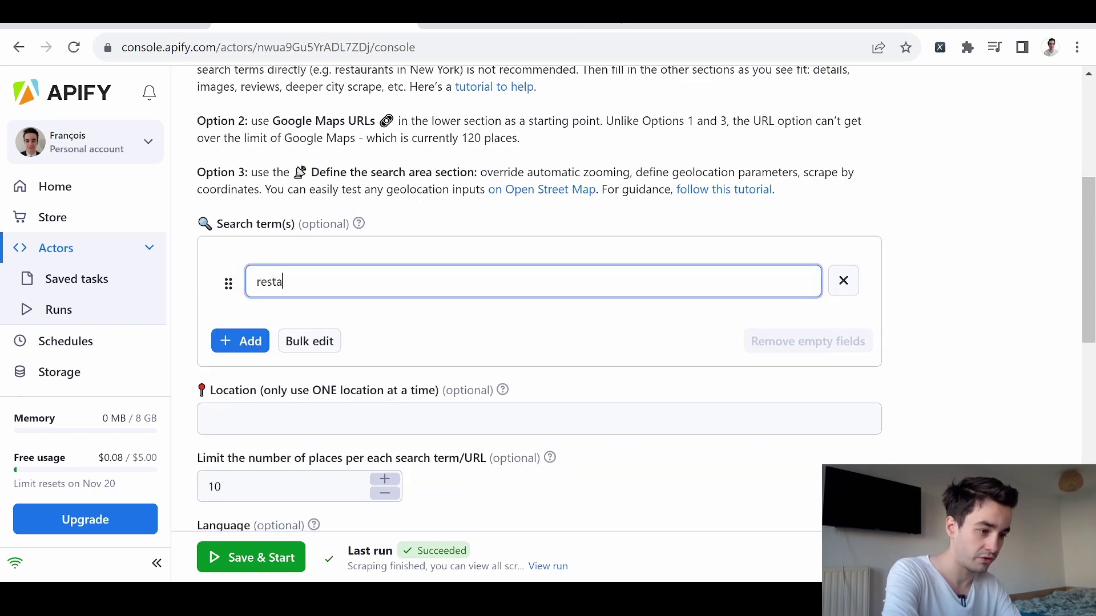
type("urant")
key("Tab")
type("Mi")
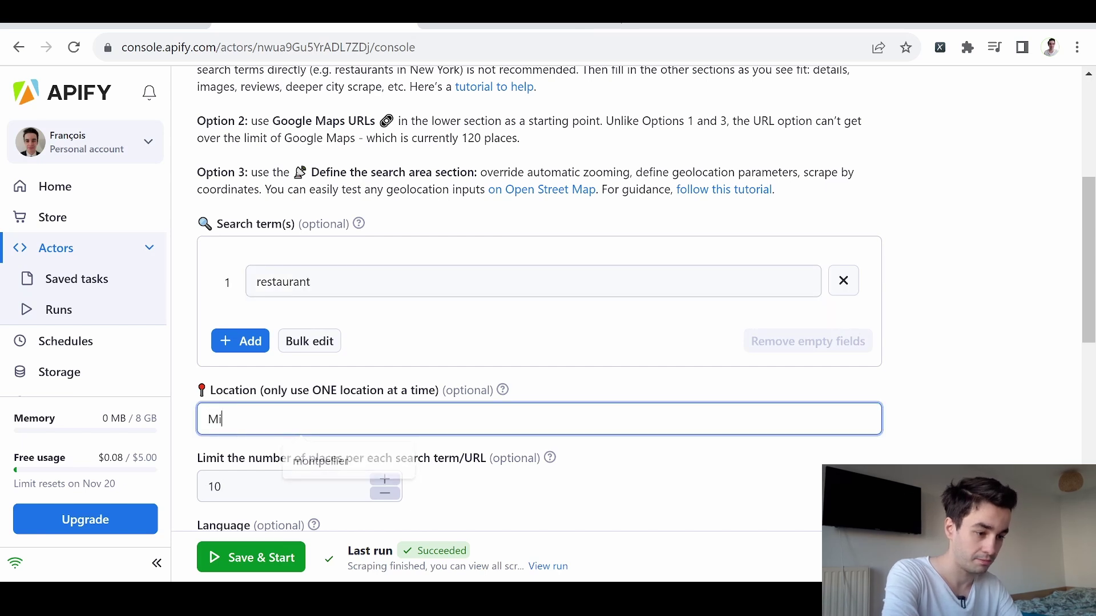
type("ami")
scroll(539, 257, "down", 1)
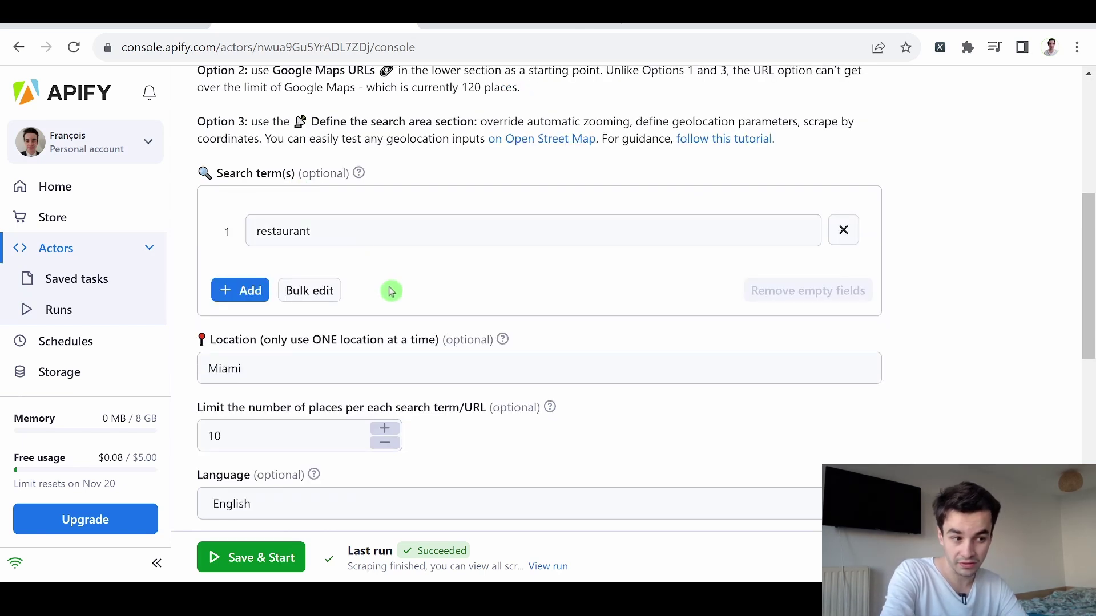
scroll(389, 291, "down", 2)
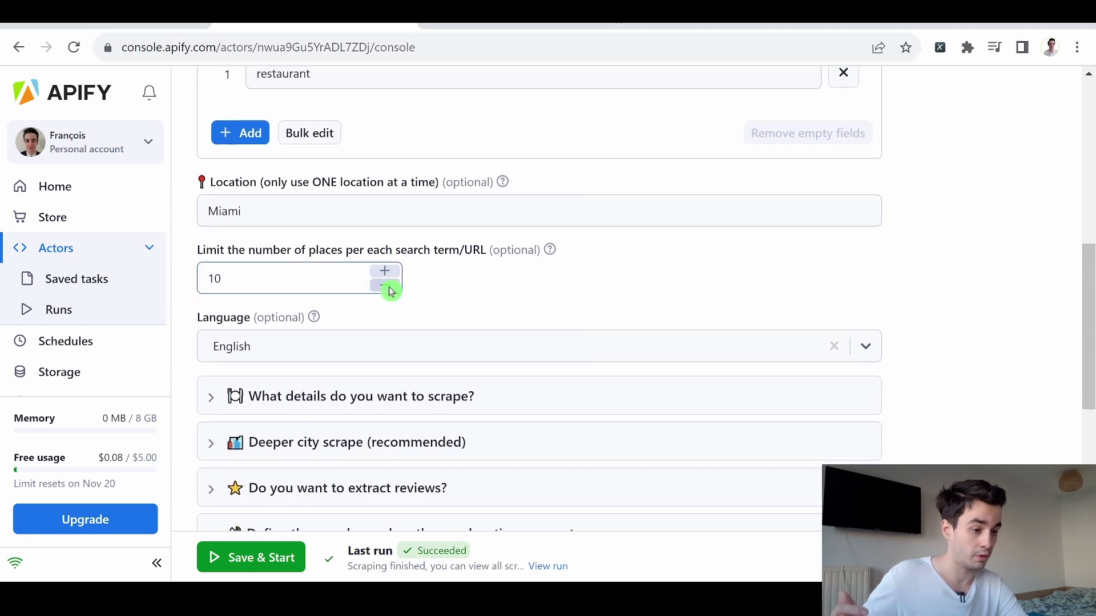
scroll(390, 291, "down", 2)
scroll(390, 293, "down", 1)
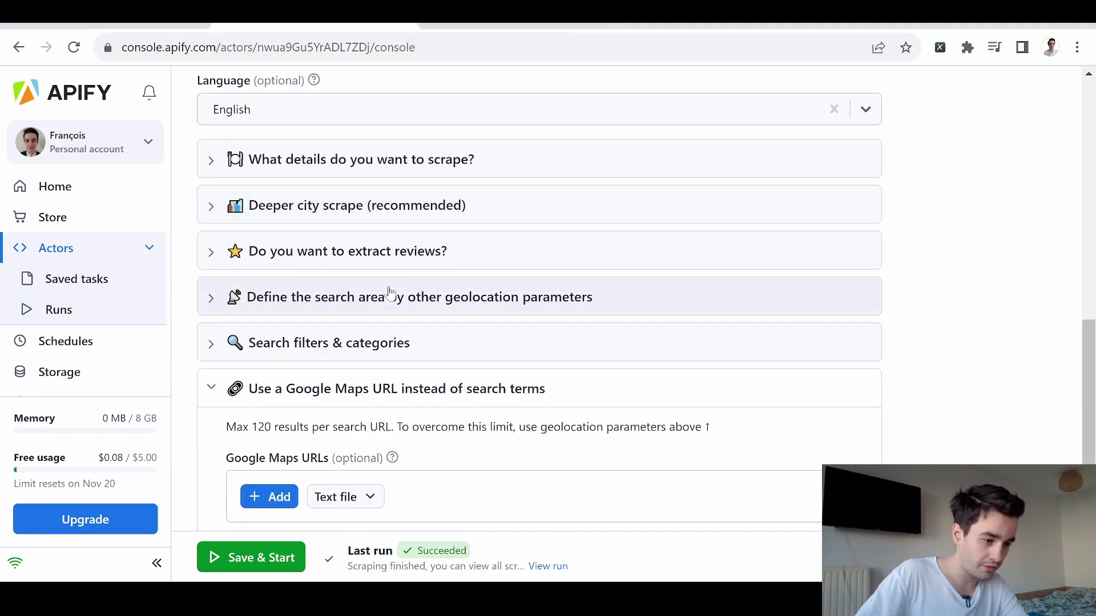
left_click(306, 297)
scroll(356, 321, "down", 1)
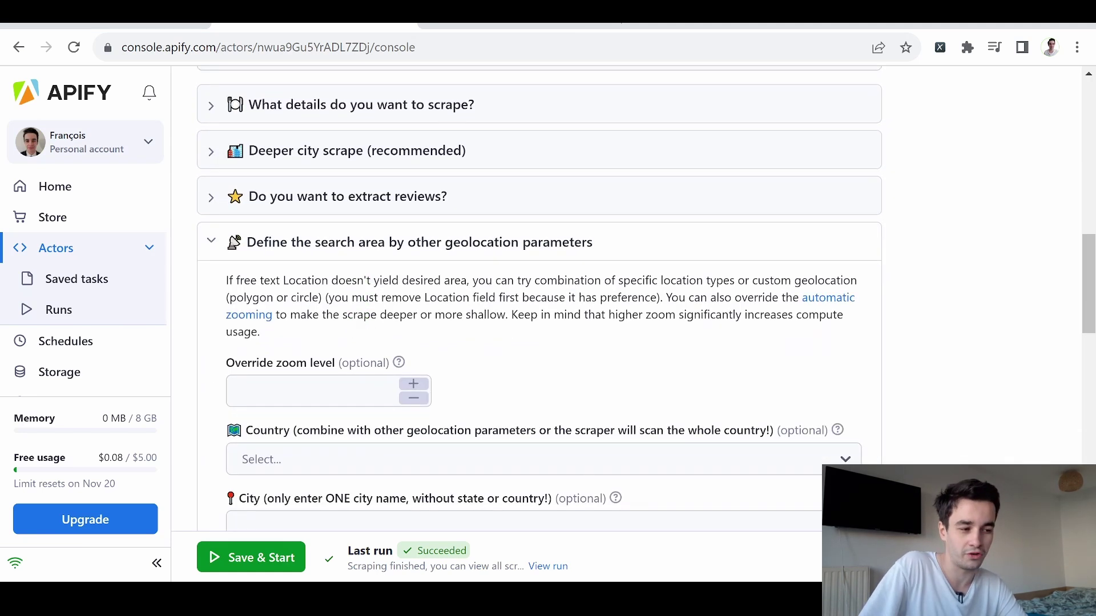
scroll(355, 324, "down", 1)
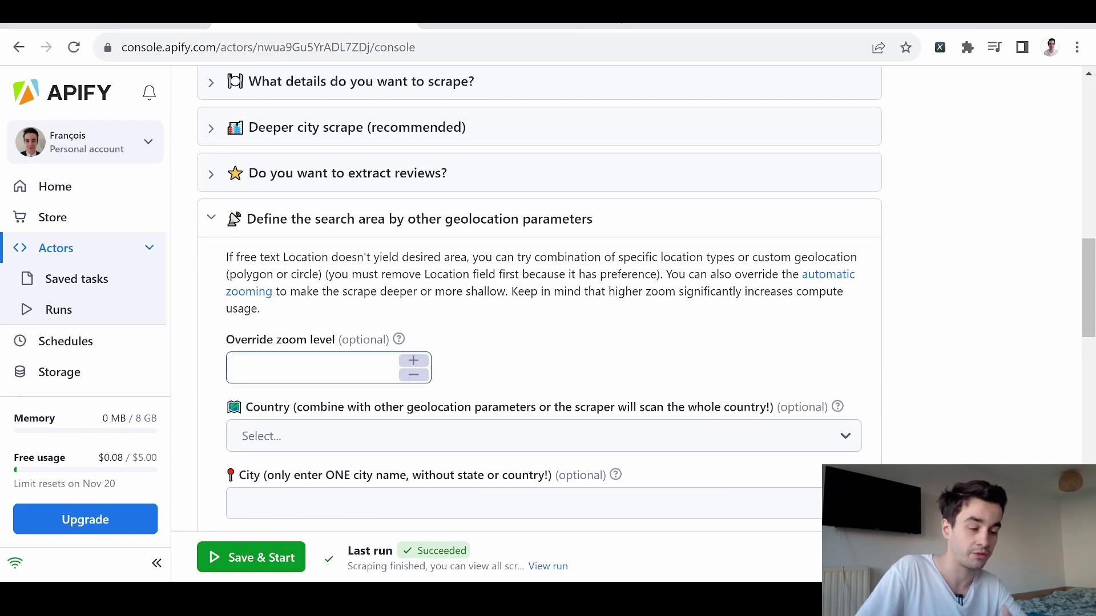
scroll(356, 324, "down", 2)
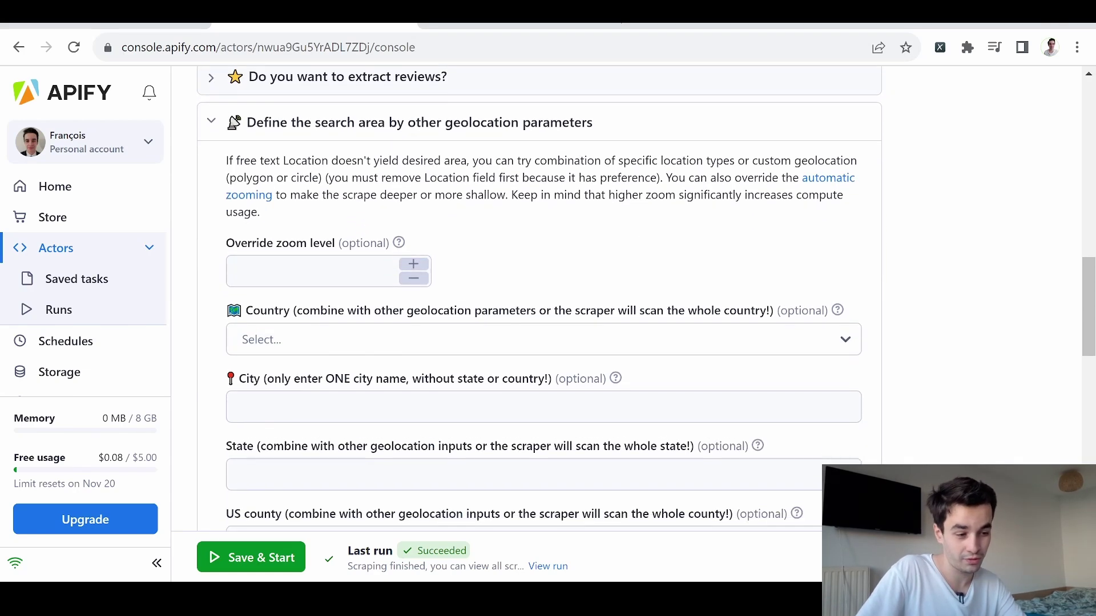
scroll(283, 378, "down", 1)
scroll(235, 398, "down", 2)
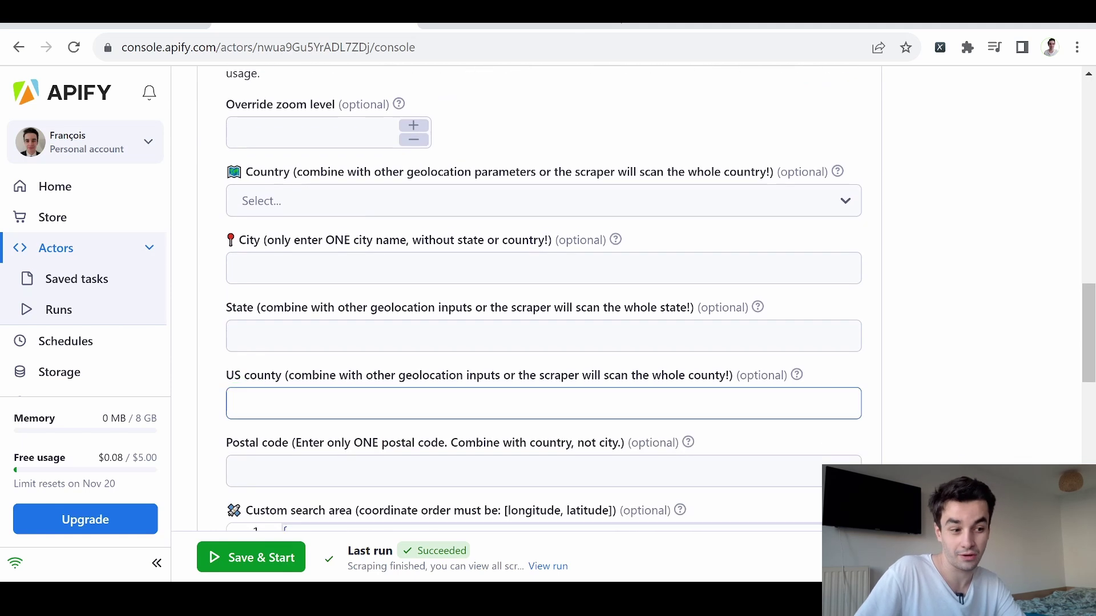
scroll(257, 394, "down", 2)
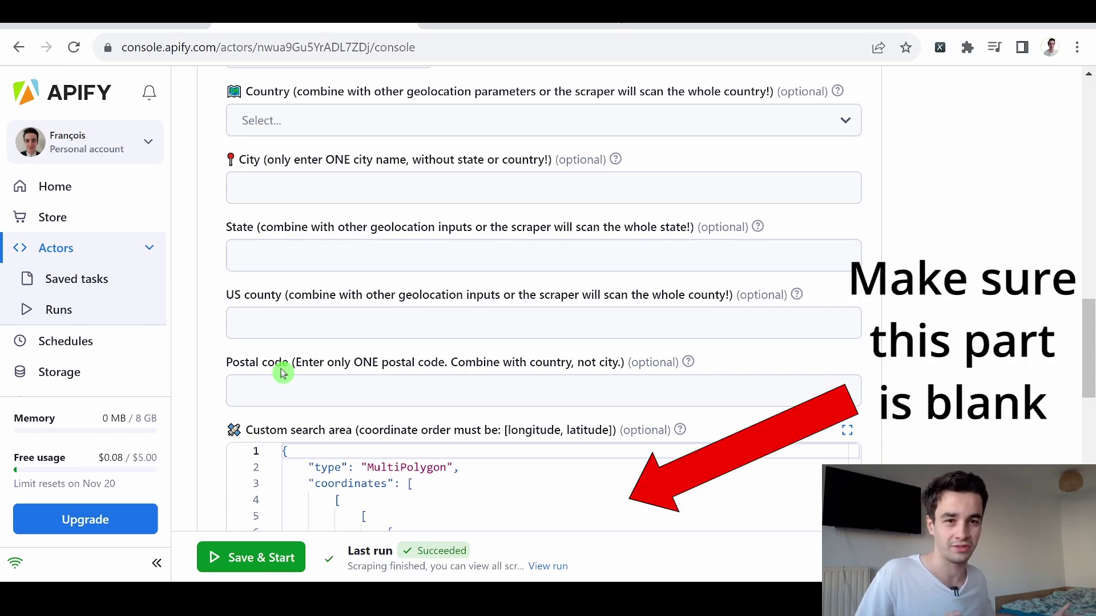
scroll(978, 237, "up", 10)
scroll(979, 237, "up", 3)
scroll(978, 237, "down", 2)
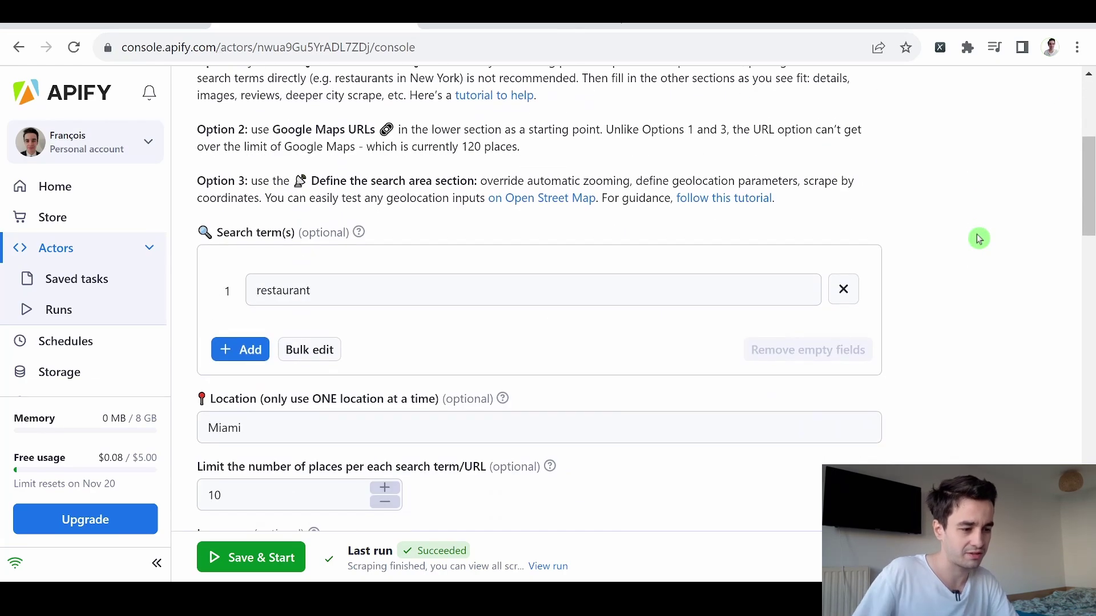
scroll(334, 526, "down", 5)
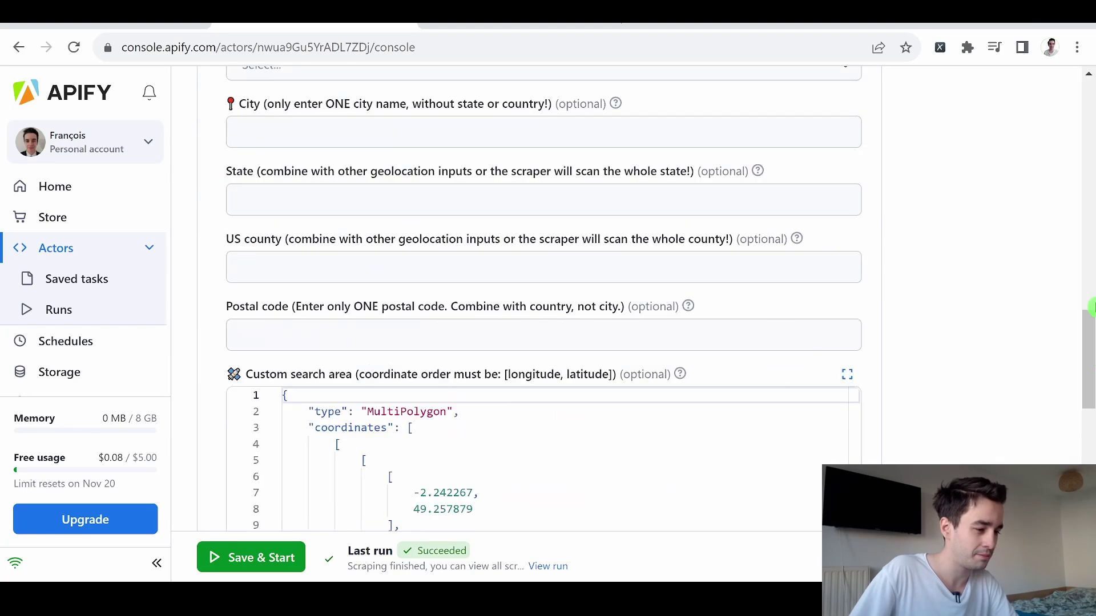
scroll(334, 526, "down", 5)
left_click(245, 557)
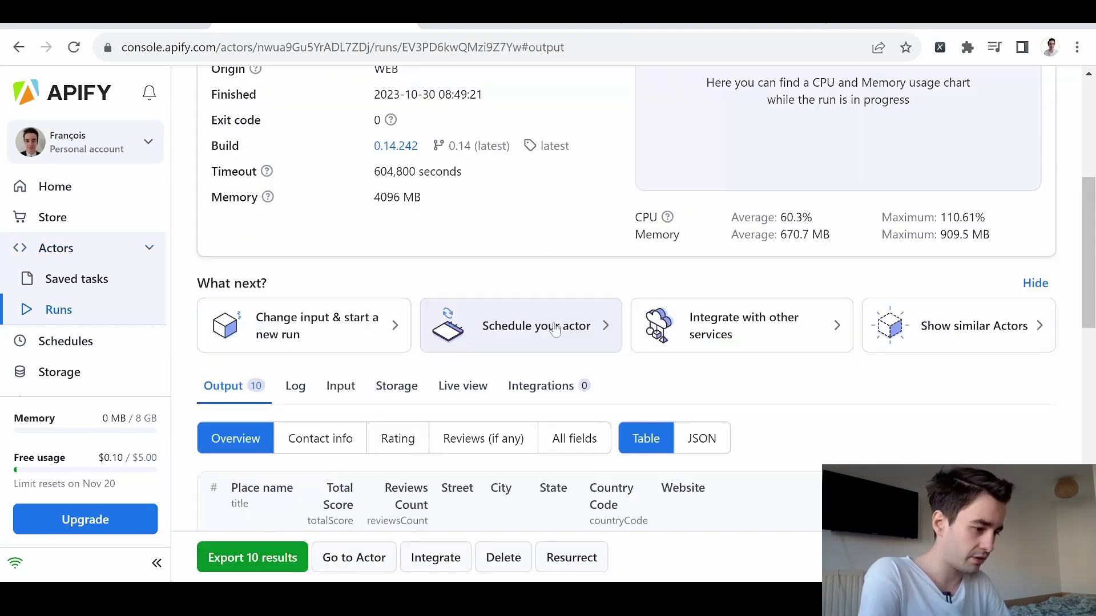
scroll(554, 326, "down", 1)
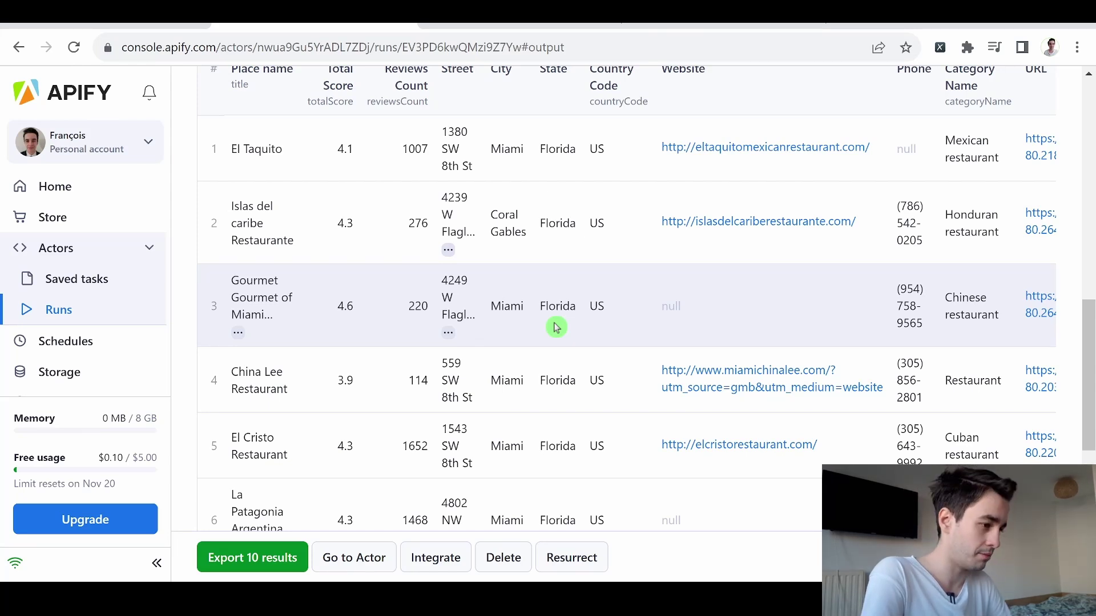
scroll(558, 321, "down", 2)
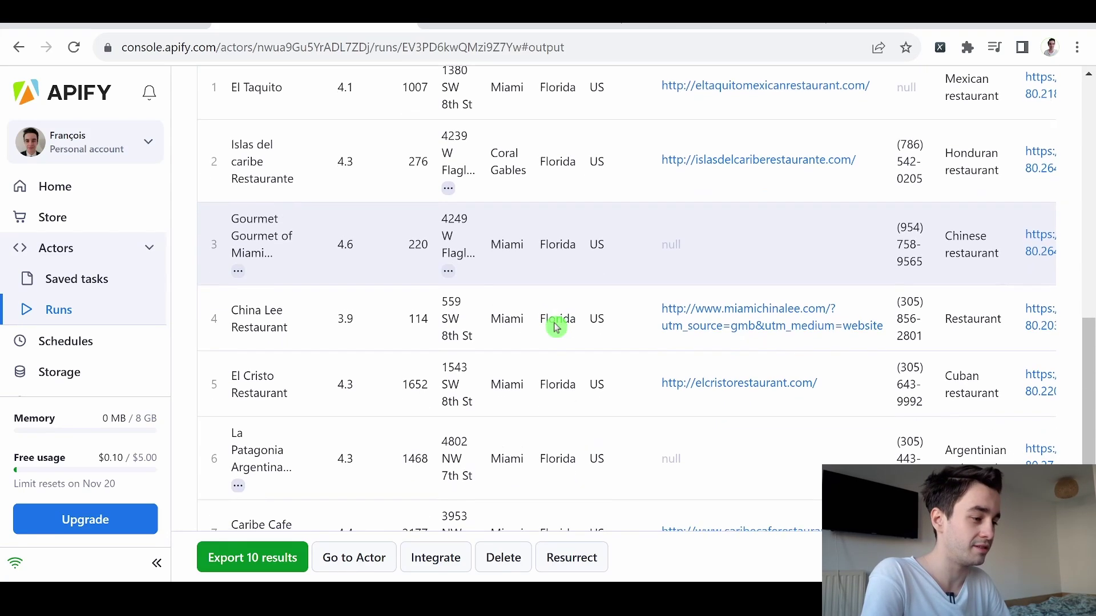
scroll(557, 321, "down", 2)
scroll(558, 321, "down", 2)
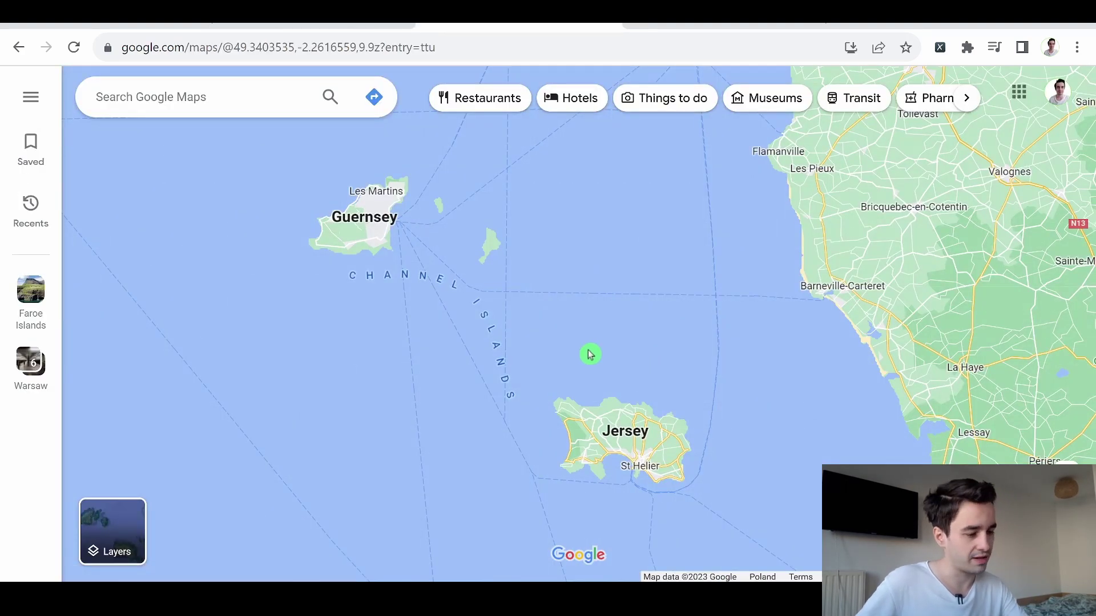
scroll(590, 354, "down", 2)
Pan the map toward the Channel Islands to bring Jersey into view
left_click_drag(590, 354, 539, 300)
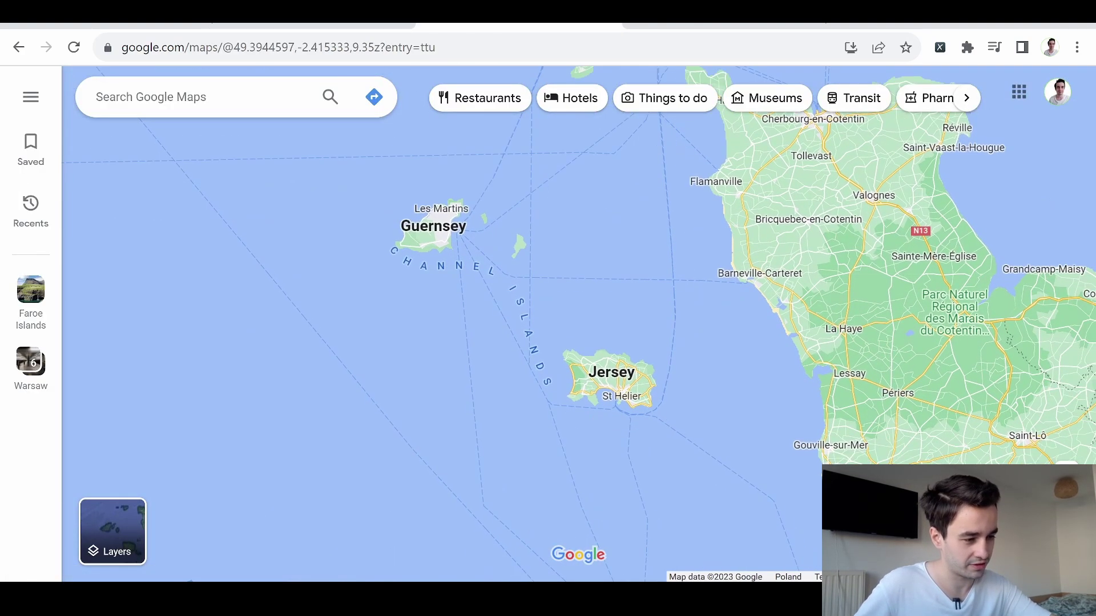
scroll(682, 216, "down", 2)
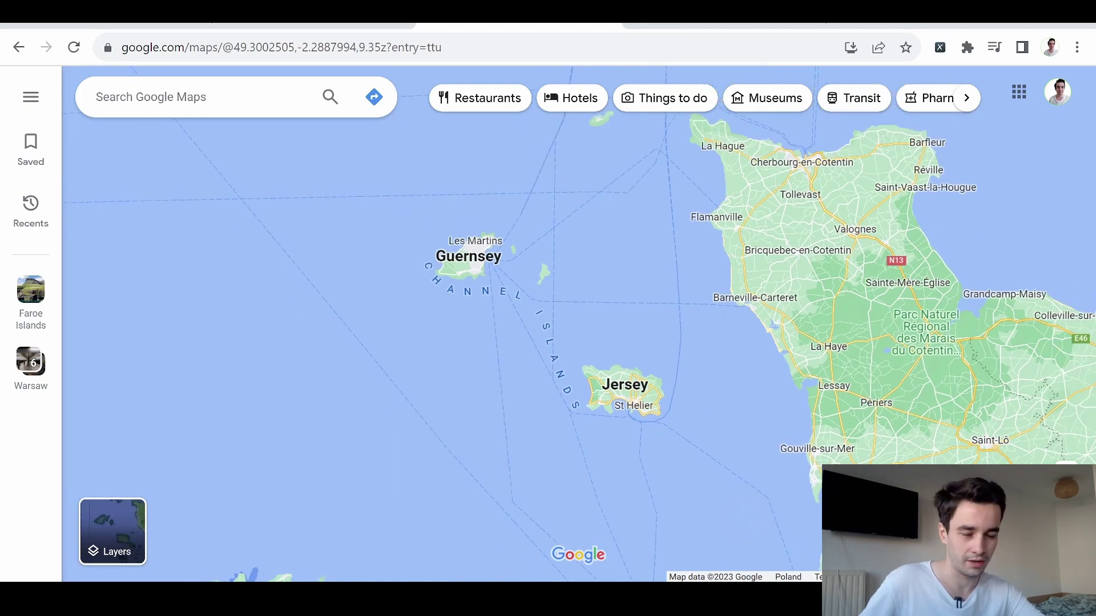
scroll(668, 299, "down", 2)
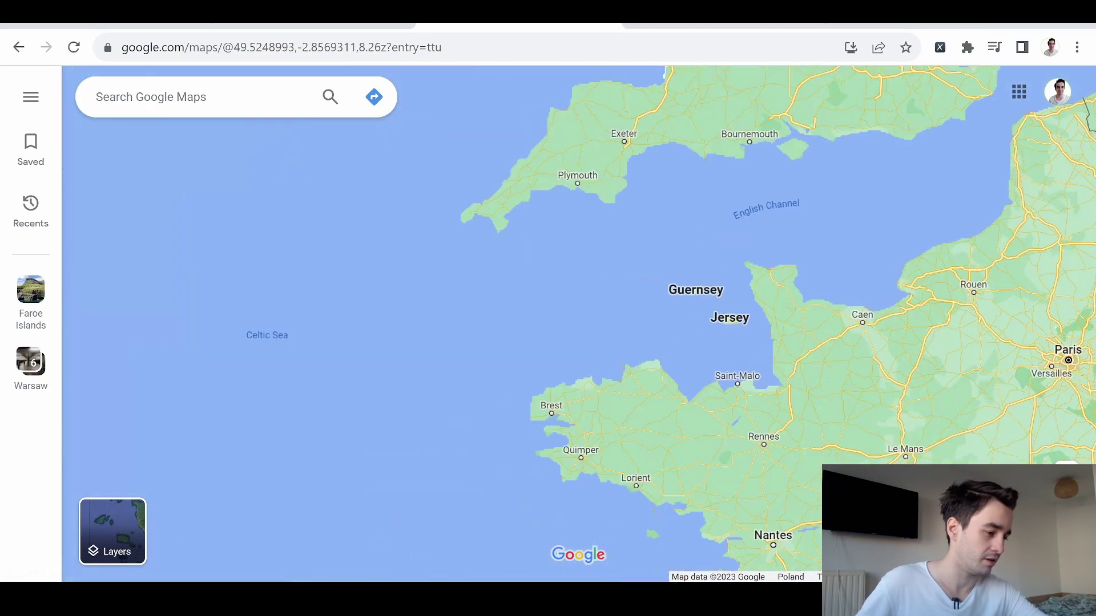
scroll(668, 300, "up", 1)
scroll(668, 300, "up", 3)
scroll(797, 283, "up", 2)
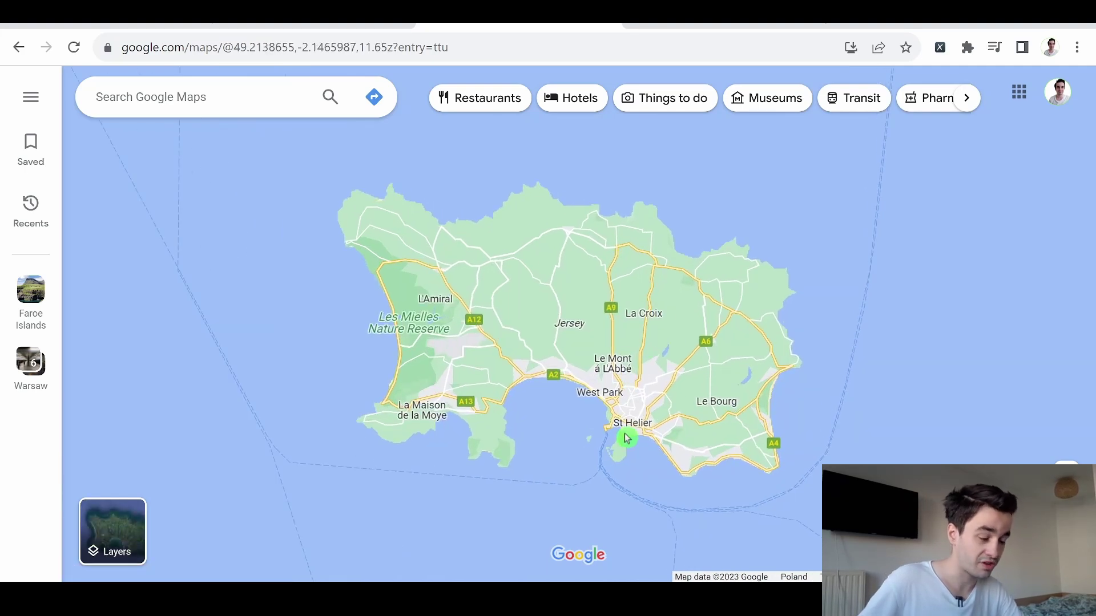
scroll(623, 327, "up", 1)
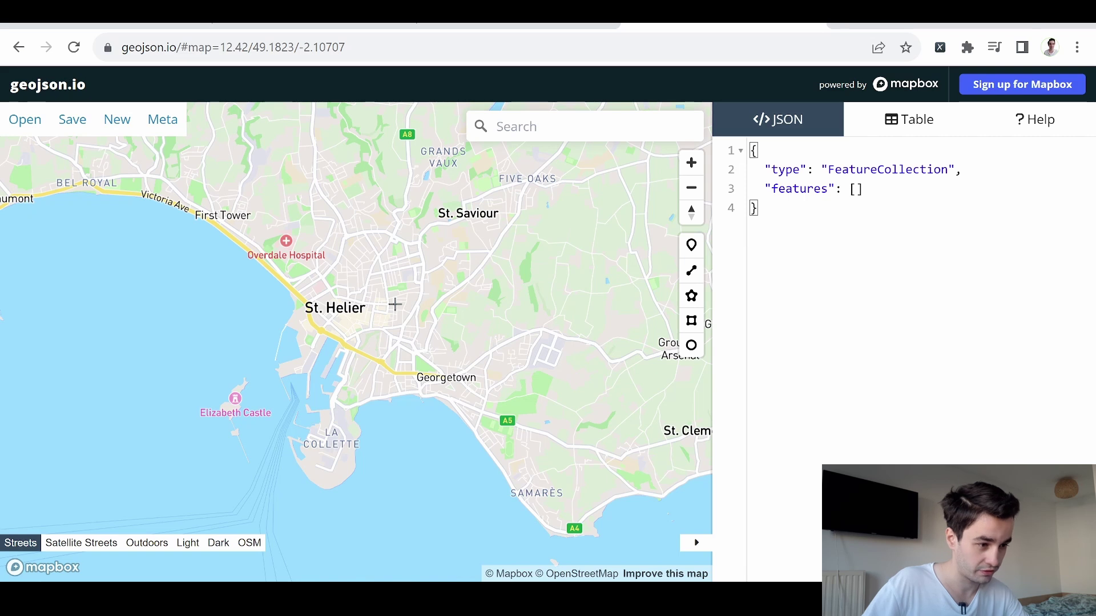
Draw a 1.45 km-radius circle on St Helier, then select St Helier's coordinates in Google Maps
left_click(388, 302)
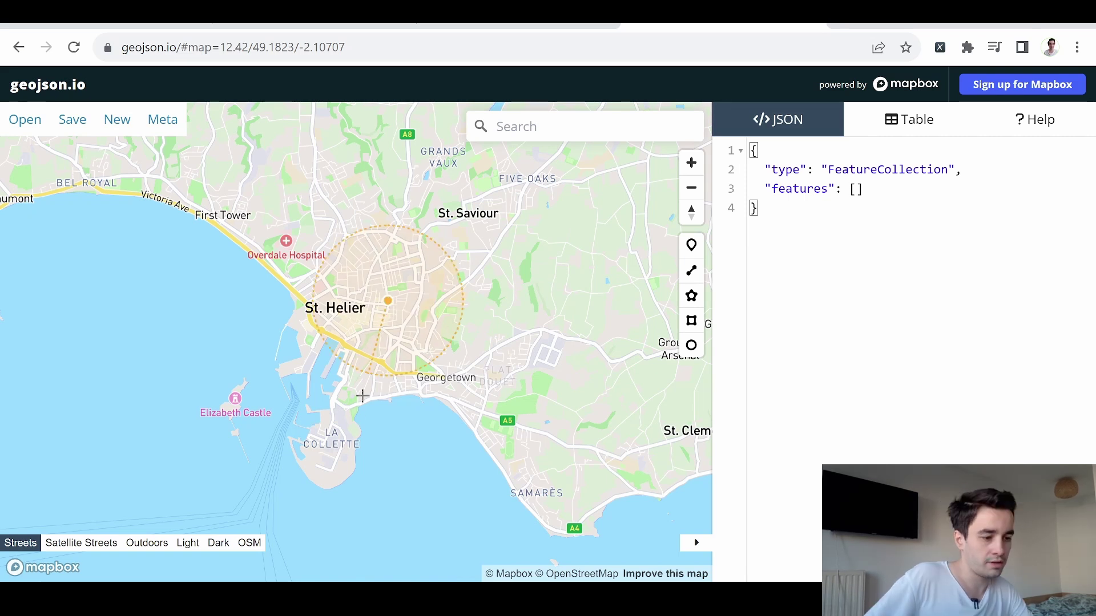
left_click(350, 433)
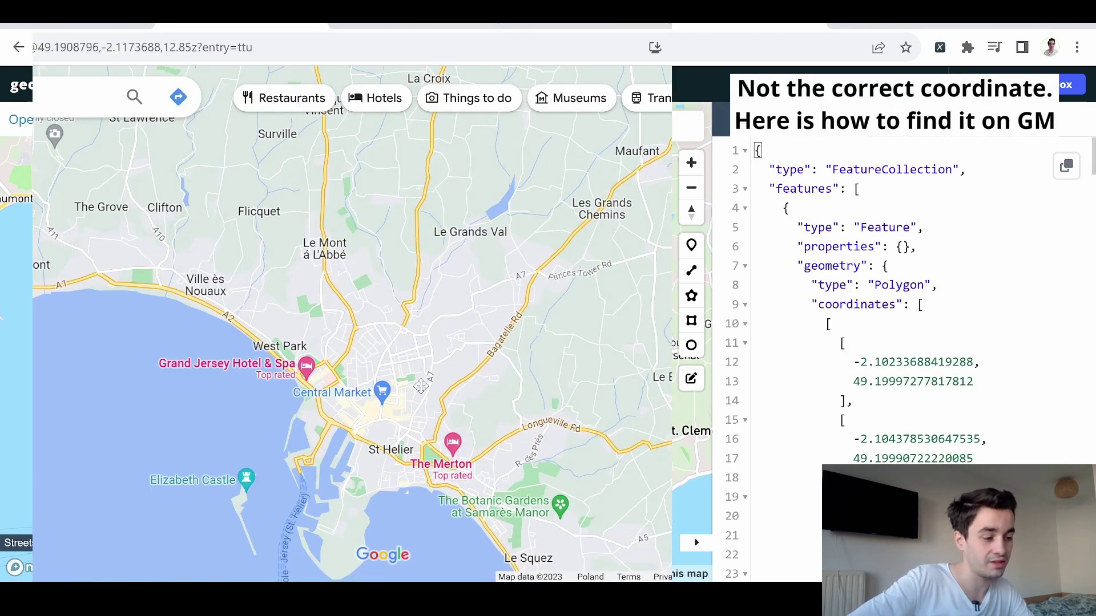
left_click(421, 387)
left_click_drag(432, 557, 302, 552)
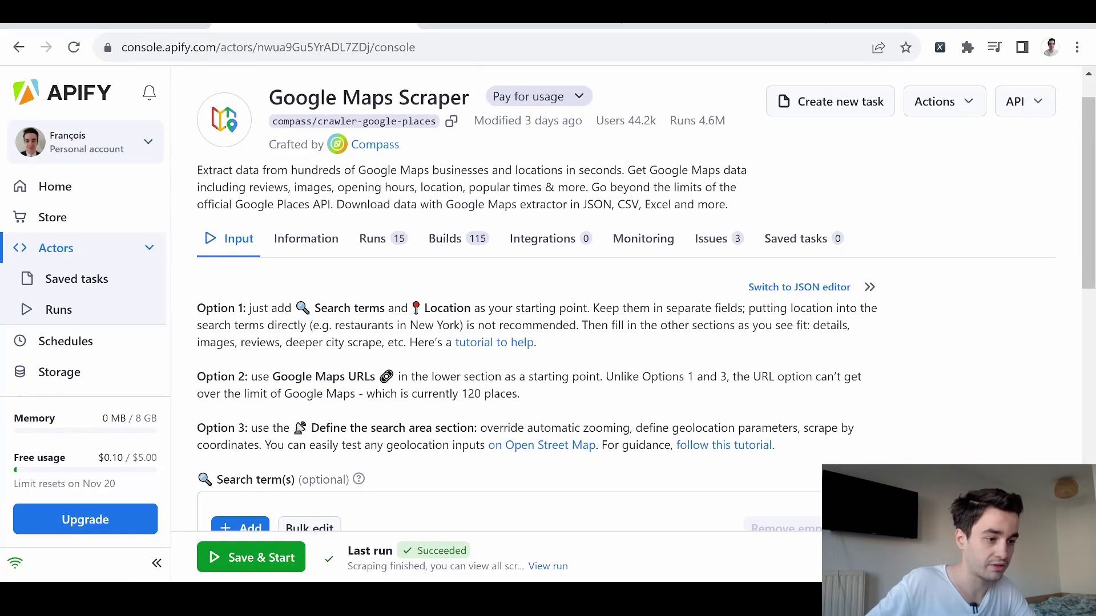
scroll(345, 161, "down", 5)
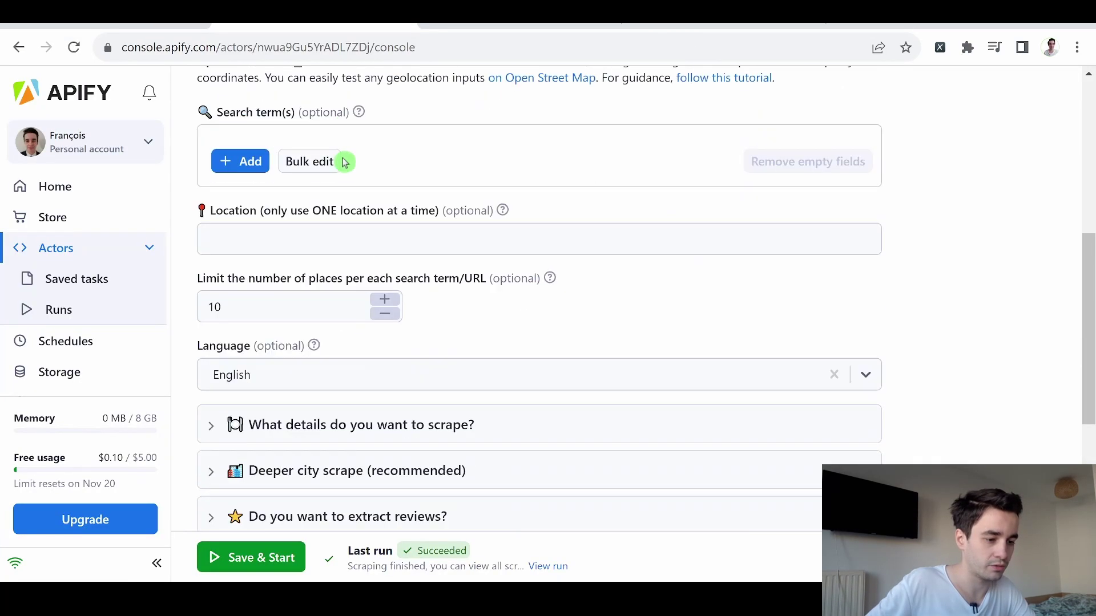
scroll(345, 162, "down", 2)
scroll(345, 203, "down", 3)
Expand 'Define the search area by other geolocation parameters' and reach the empty Custom search area field
left_click(308, 182)
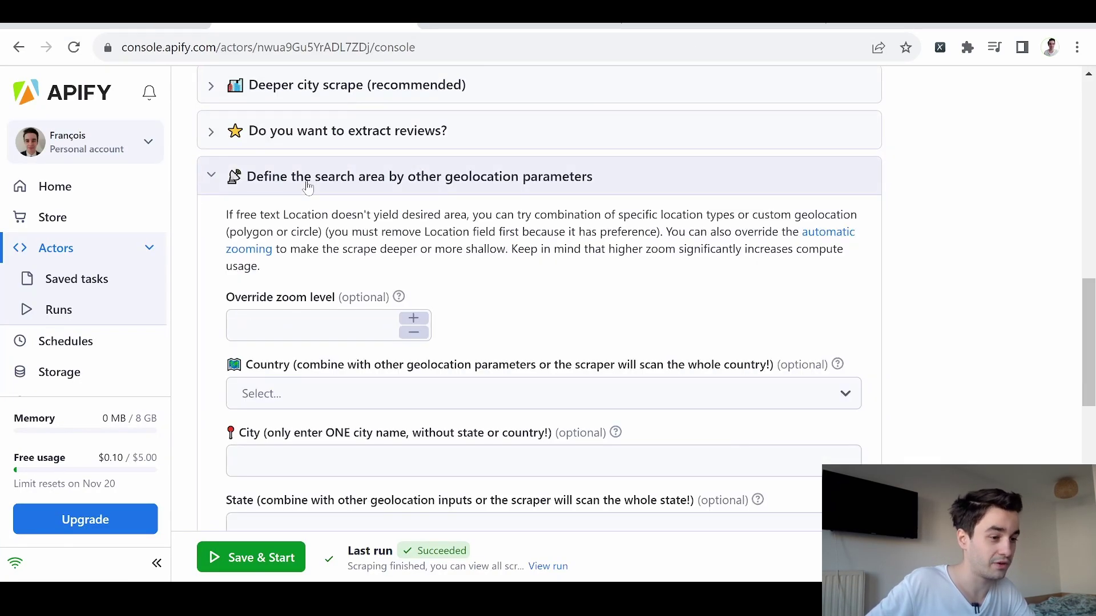
scroll(309, 187, "down", 2)
scroll(388, 219, "down", 1)
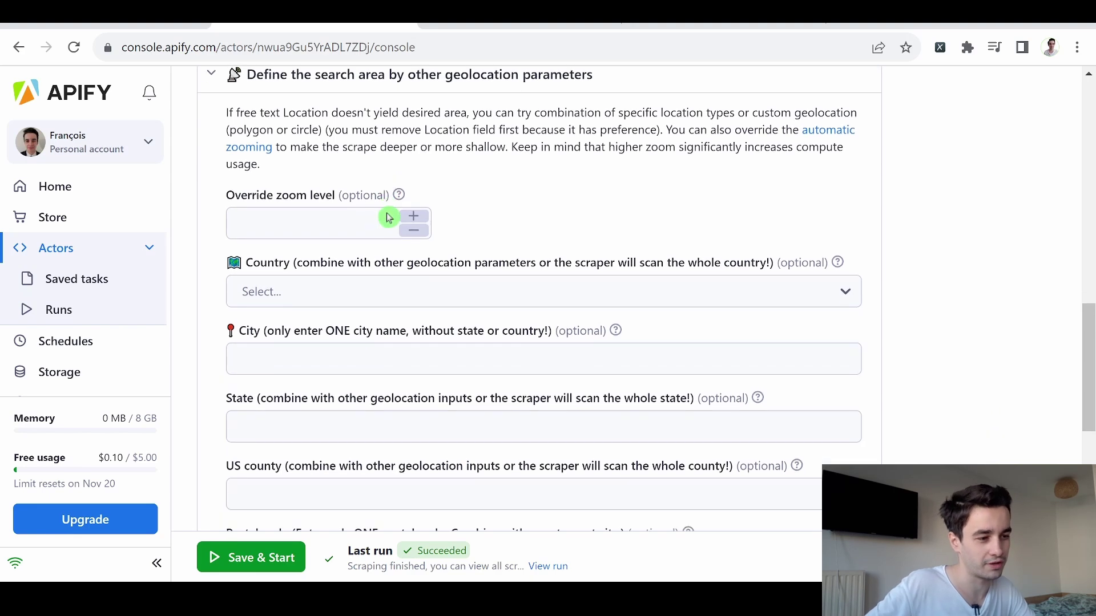
left_click(387, 218)
scroll(544, 300, "down", 2)
scroll(543, 300, "down", 1)
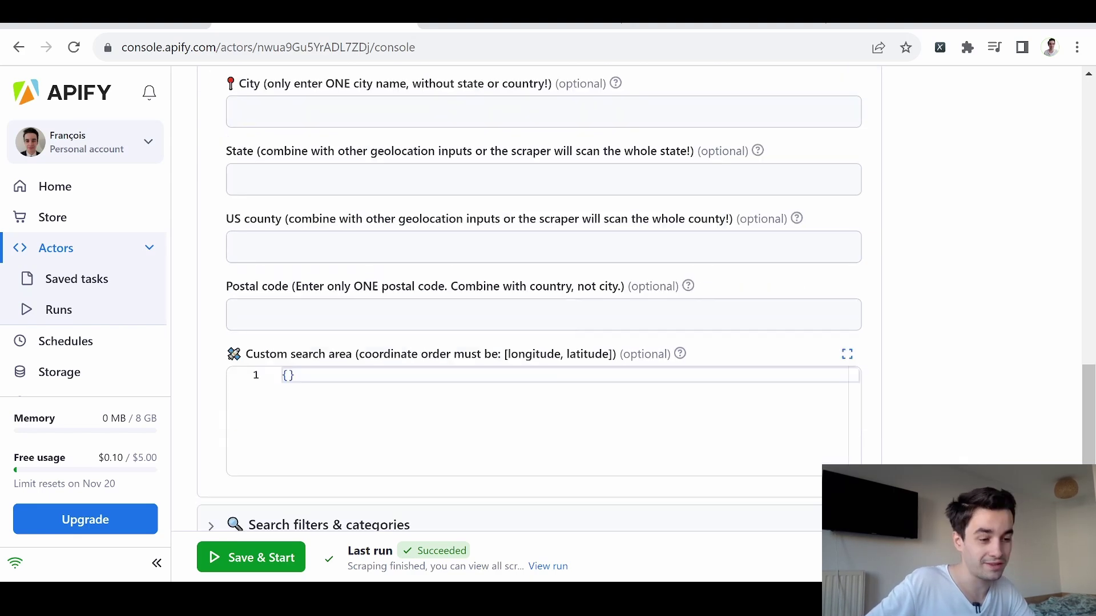
left_click(294, 360)
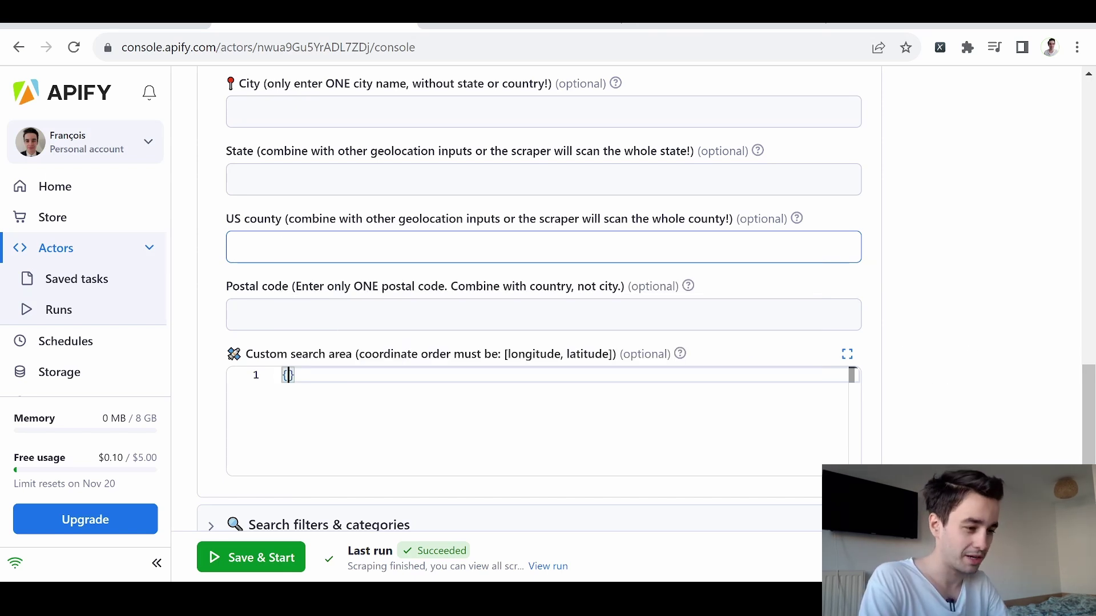
Paste the coordinates -2.10233688419288, 49.19997277817812 from Notepad into the Point search area
key("Return")
type("\"type\":")
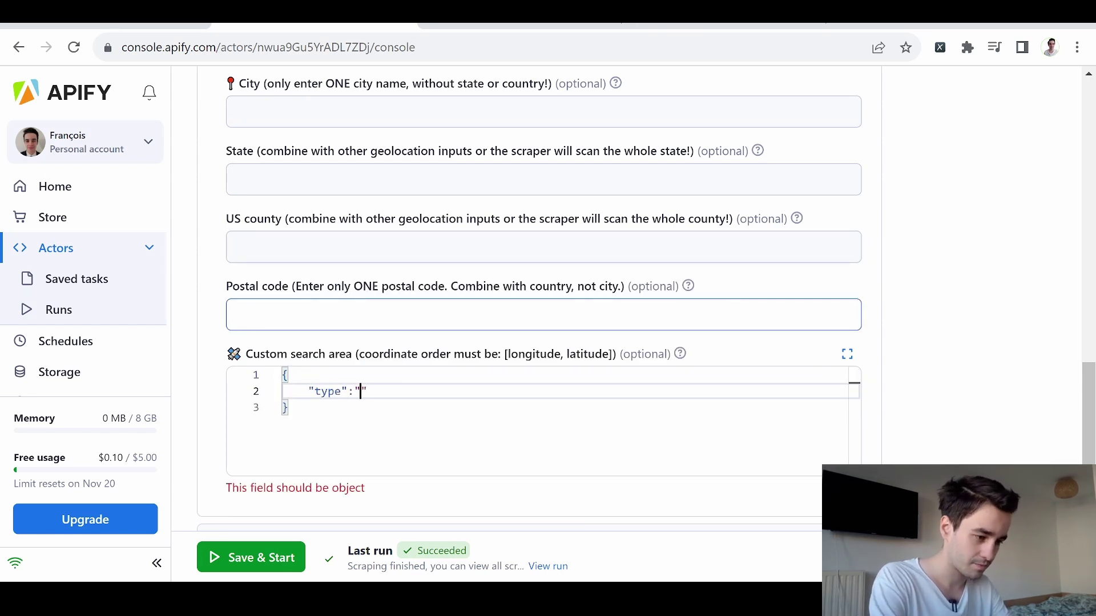
type("Point,")
key("Return")
type("\"coordin")
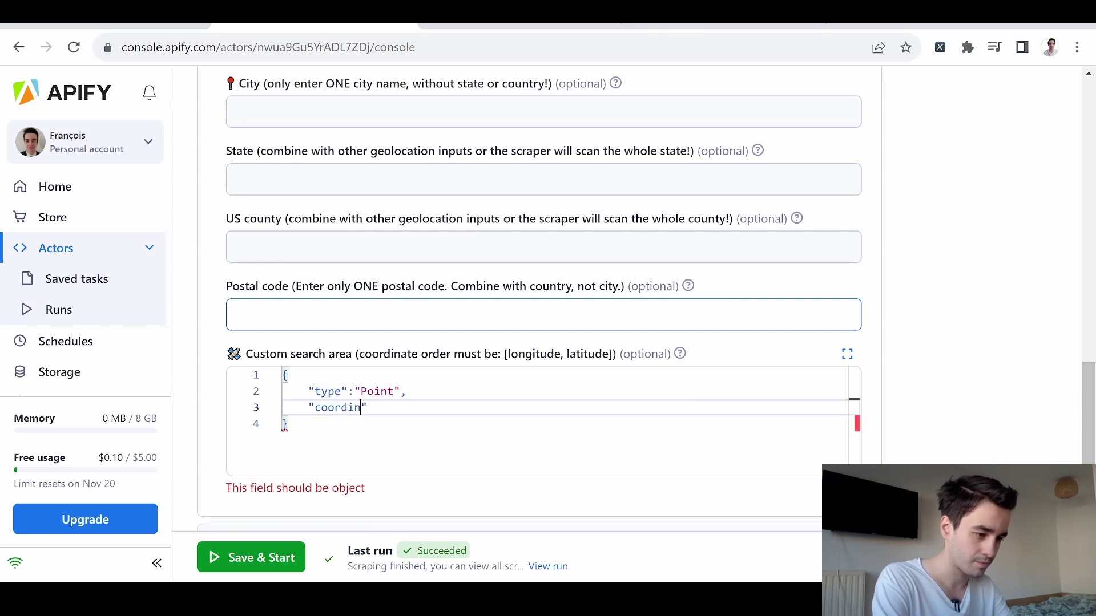
type("[")
key("alt+Tab")
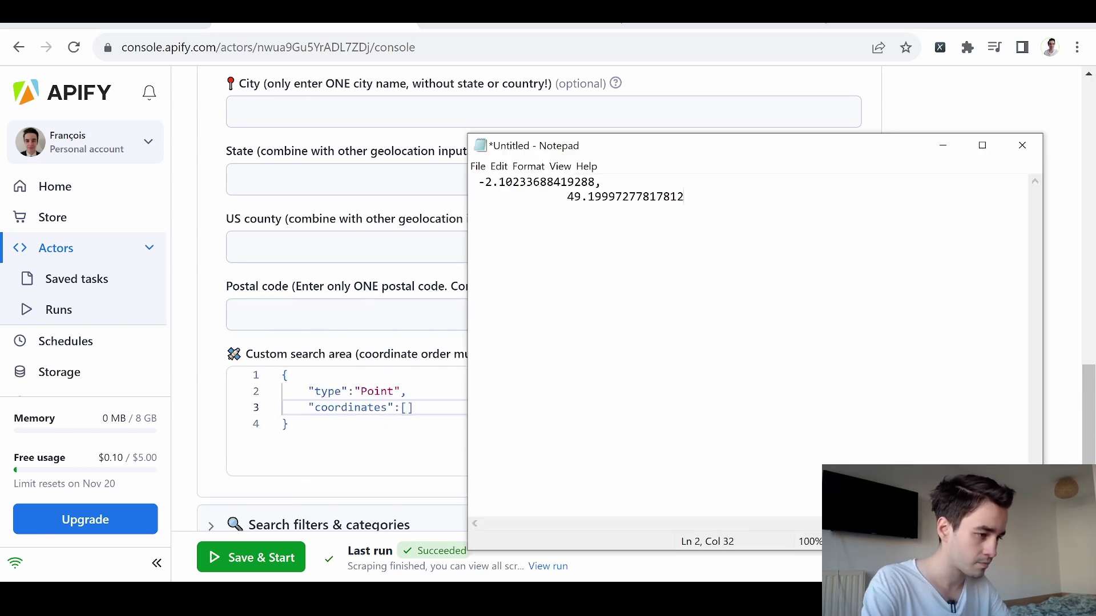
key("Up")
key("Delete")
key("Delete")
key("Delete")
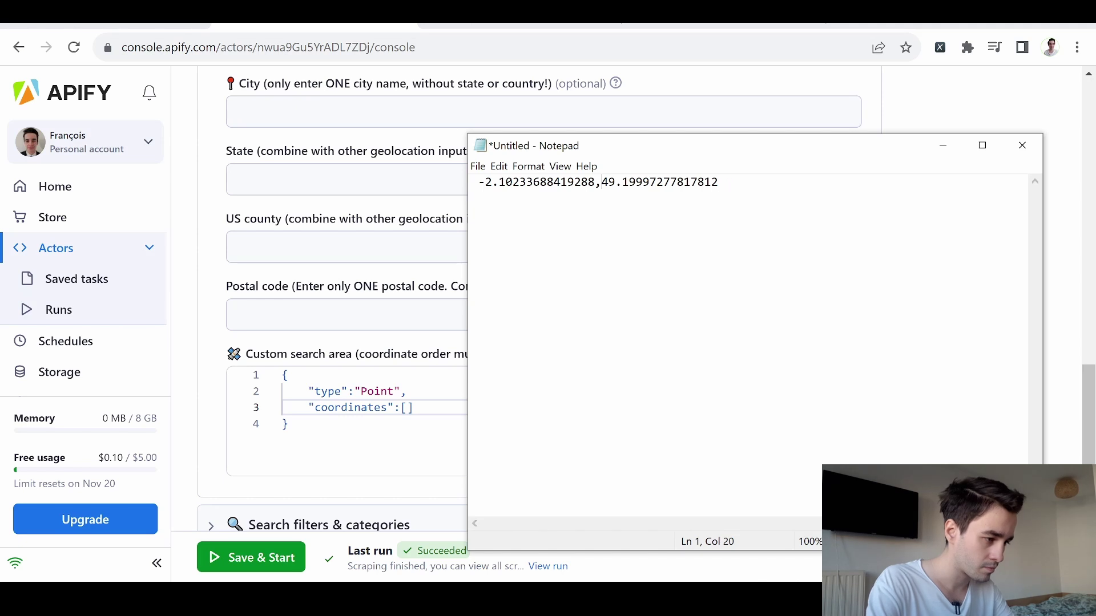
key("ctrl+a")
key("ctrl+c")
key("alt+Tab")
type("\"")
key("ctrl+v")
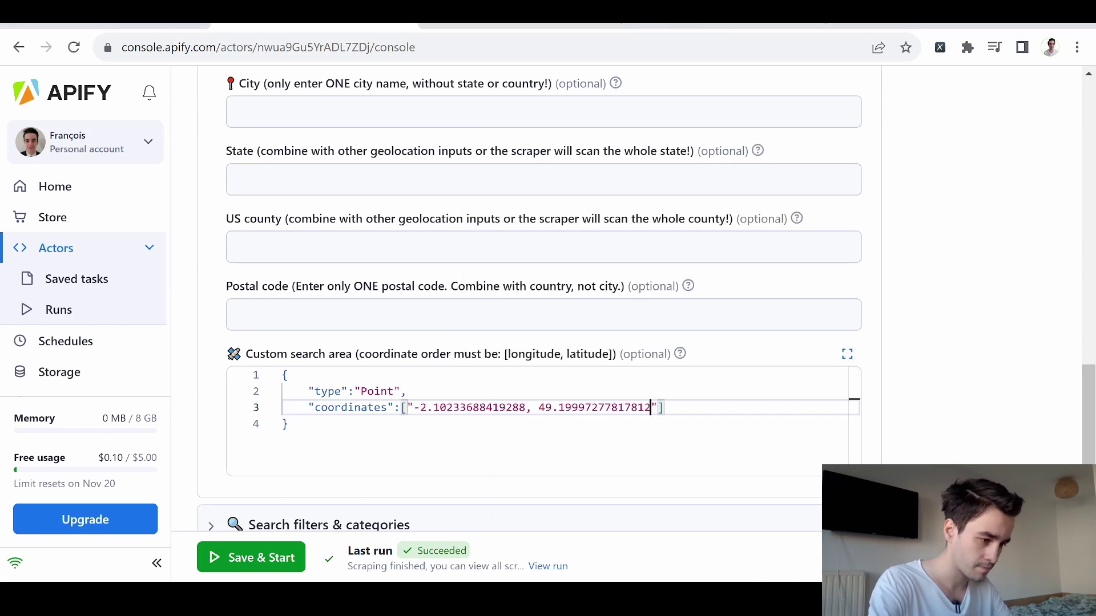
type("\":[\"")
Tidy the coordinates line, add "radiusKm":"1.5", then save and start the run
key("Right")
key("Delete")
type("\"")
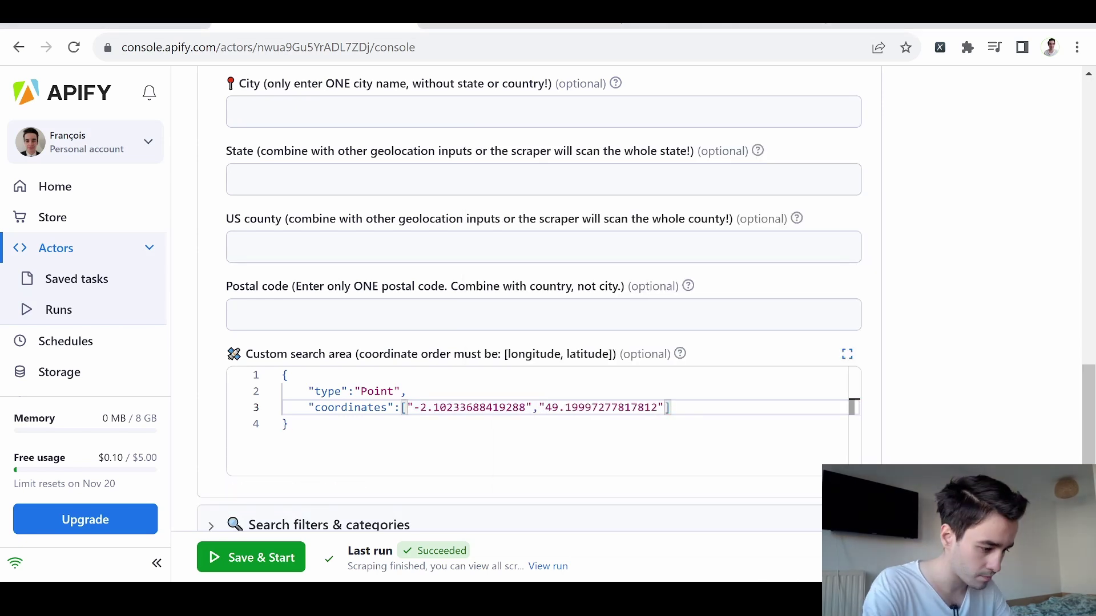
type(",")
key("Return")
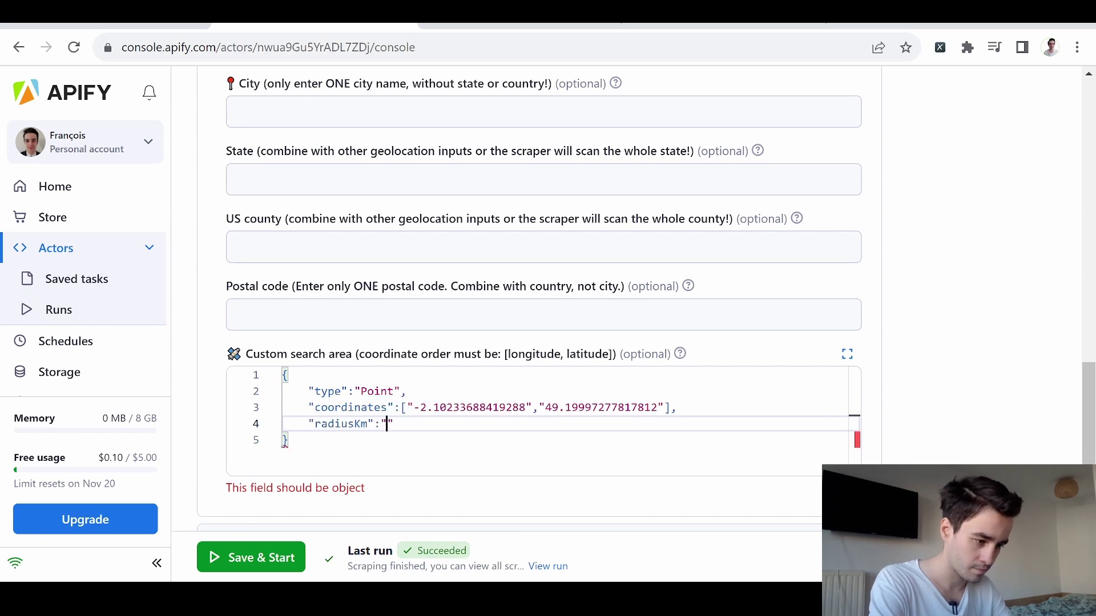
left_click(261, 557)
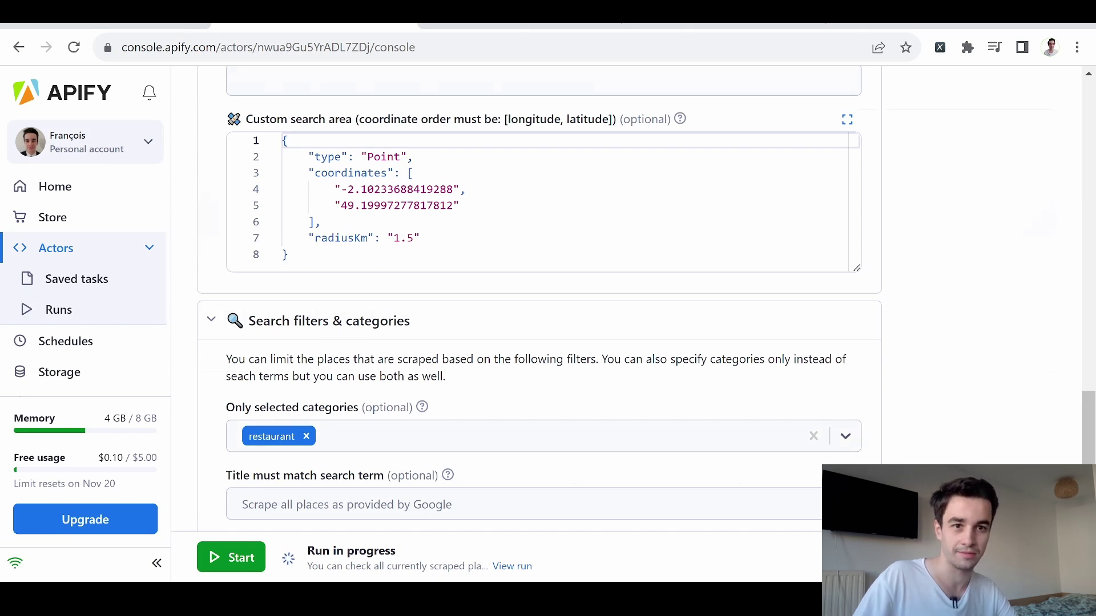
scroll(526, 274, "down", 5)
scroll(525, 275, "down", 1)
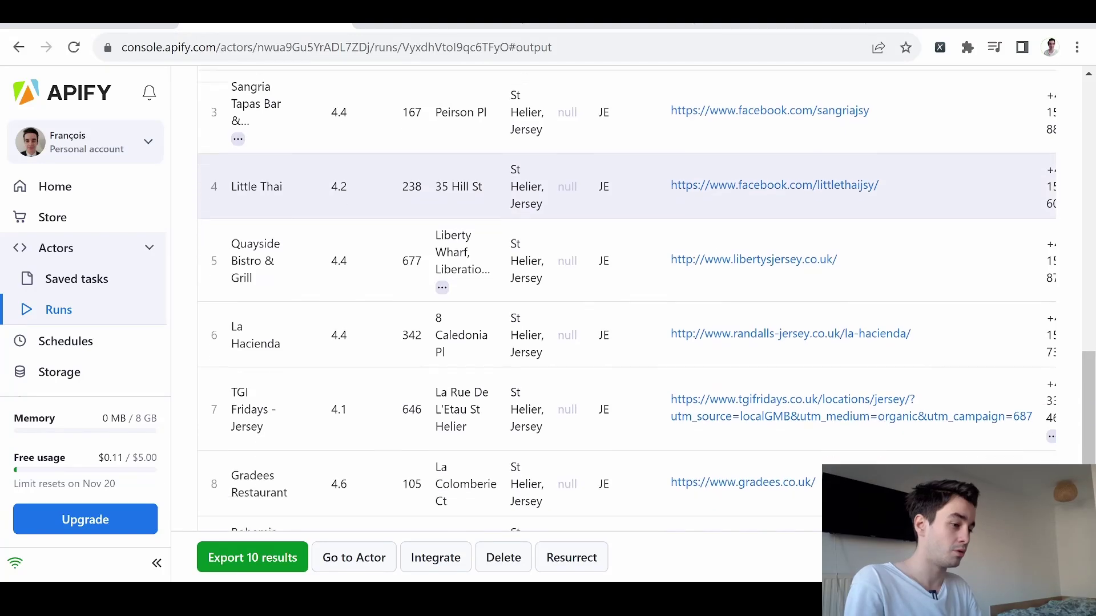
scroll(527, 274, "down", 1)
scroll(525, 275, "down", 1)
scroll(526, 275, "down", 1)
scroll(526, 275, "up", 5)
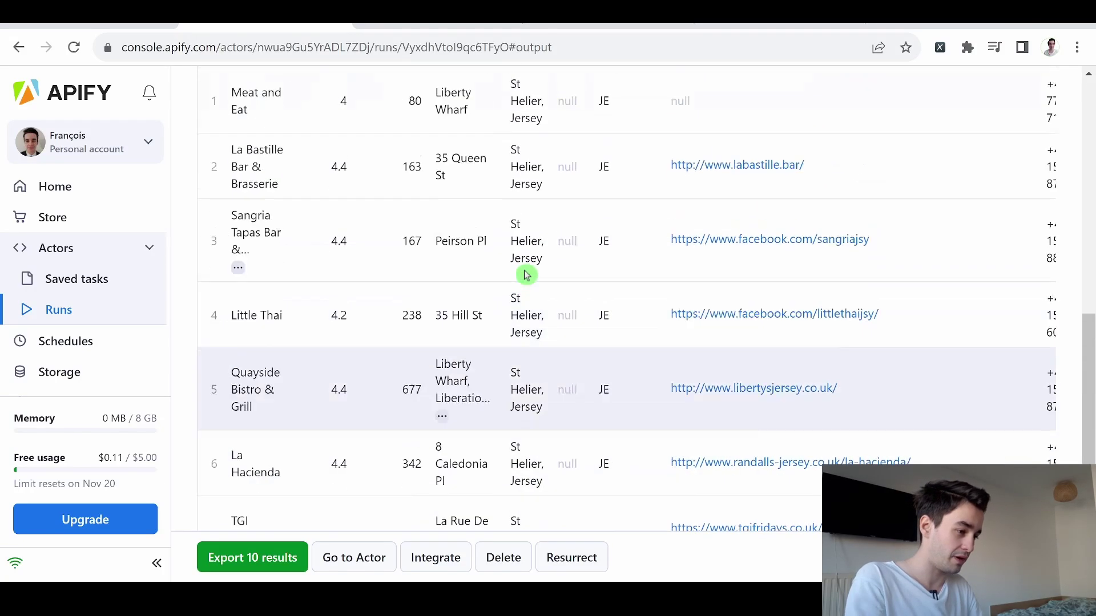
scroll(526, 274, "up", 2)
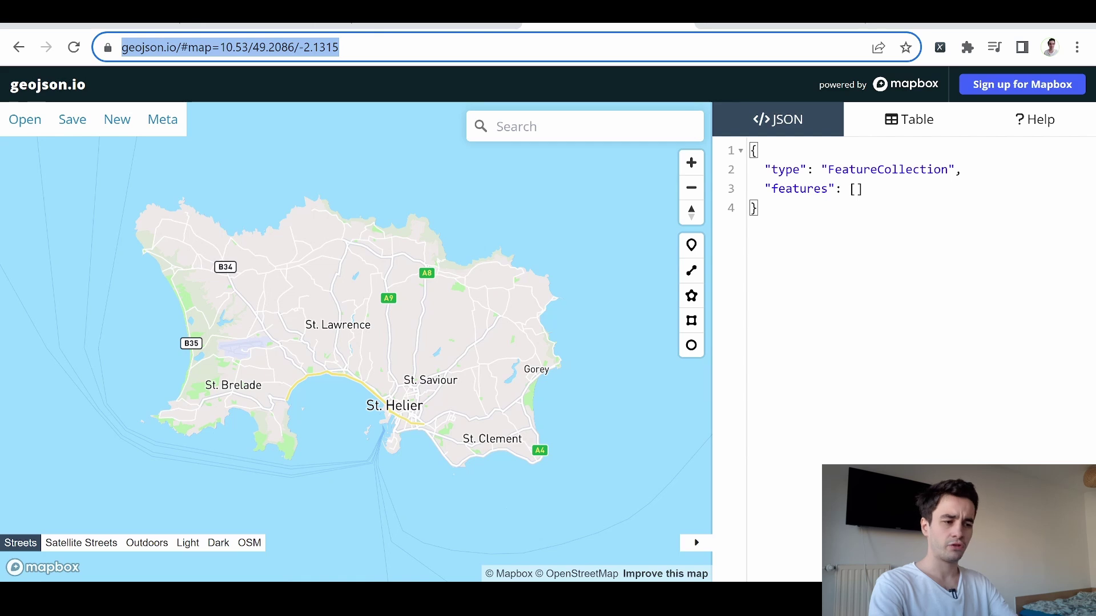
Start a polygon and trace Jersey's north and east coastline with vertices
left_click(1019, 256)
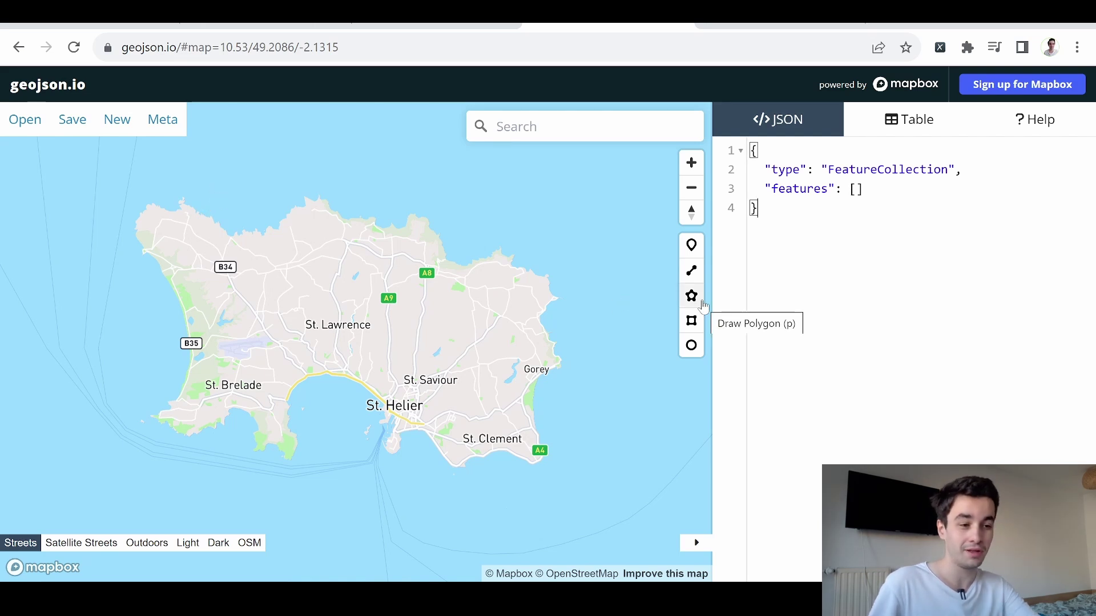
scroll(702, 305, "up", 3)
left_click(691, 297)
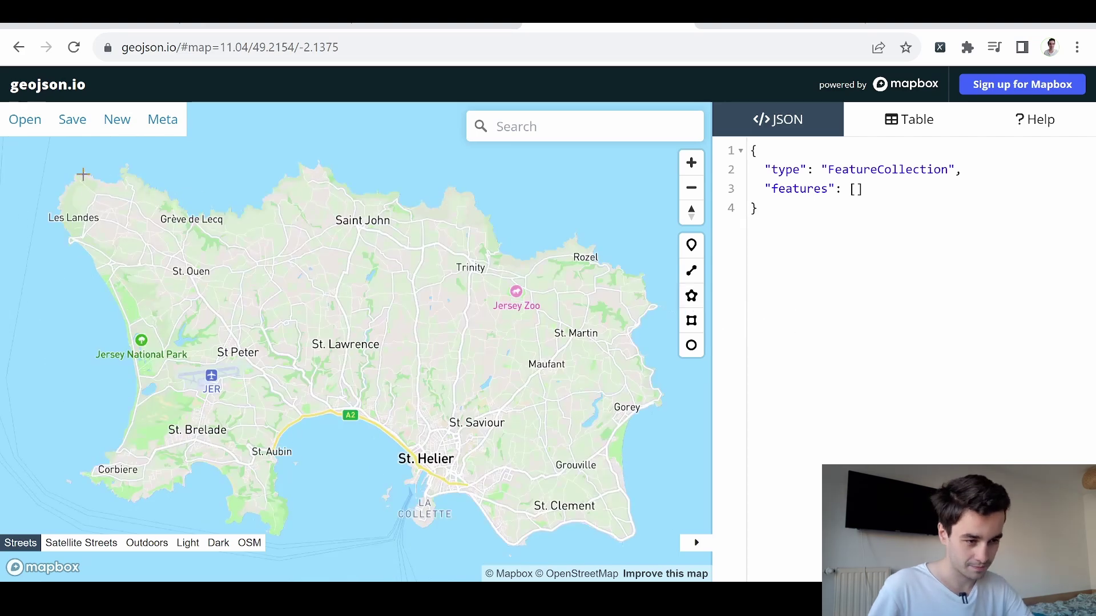
left_click(318, 173)
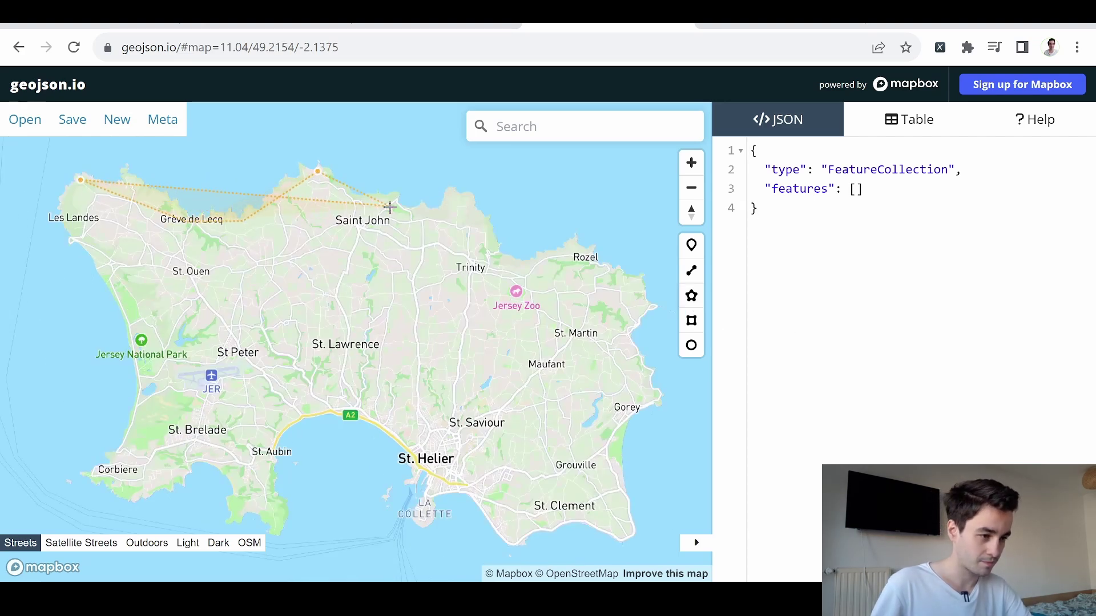
left_click(392, 205)
left_click(446, 209)
left_click(462, 196)
left_click(495, 257)
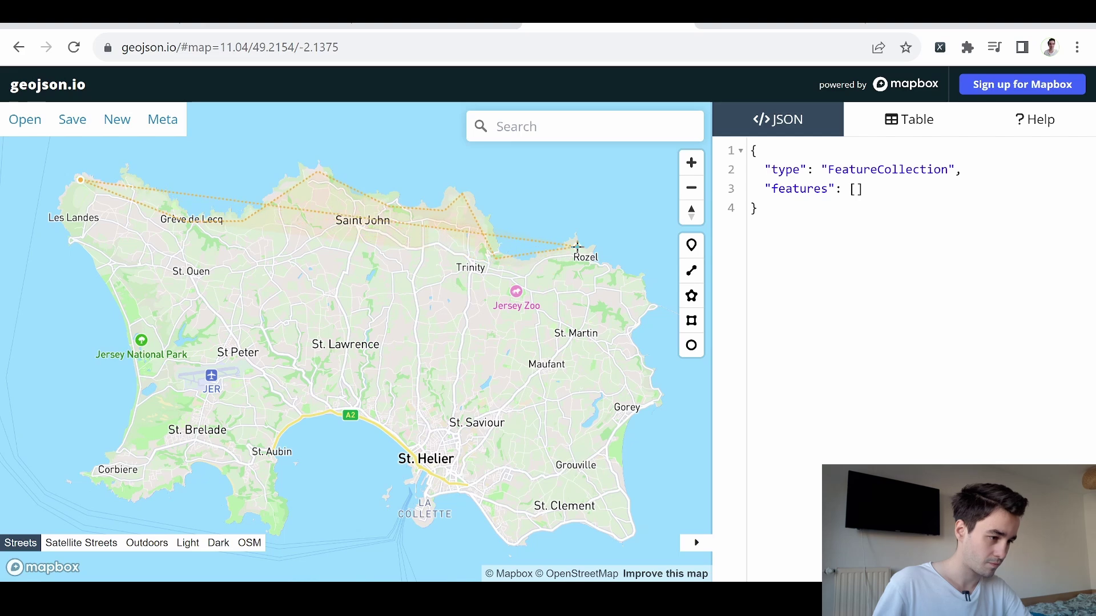
left_click(576, 250)
left_click(641, 307)
left_click(632, 342)
left_click(656, 400)
left_click(614, 447)
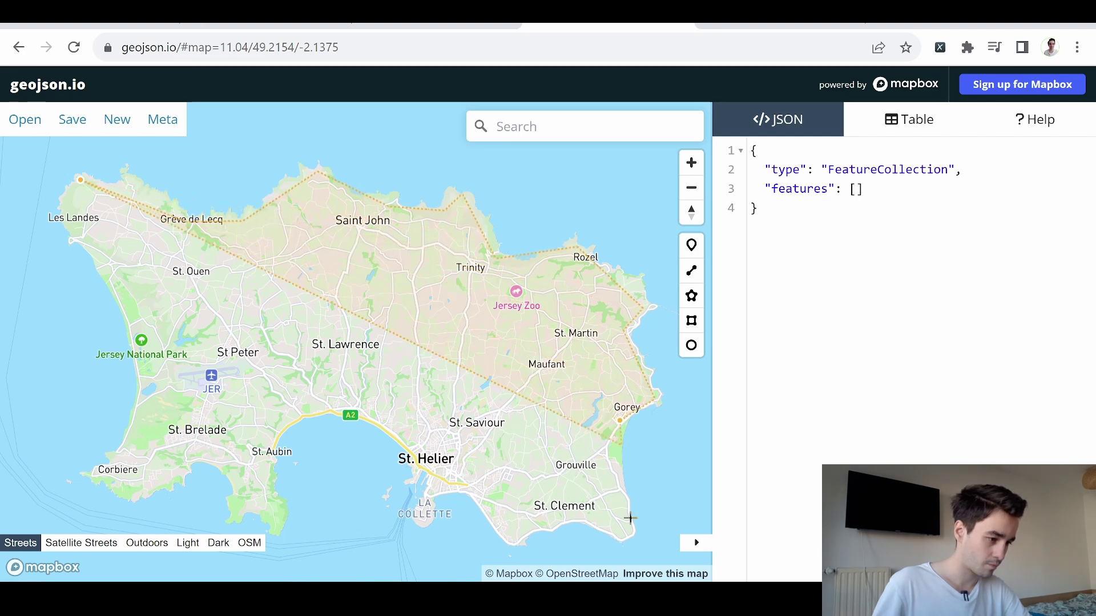
left_click(632, 535)
Trace Jersey's south and west coast past St Helier and Corbiere, then close the polygon
left_click(517, 542)
left_click(472, 485)
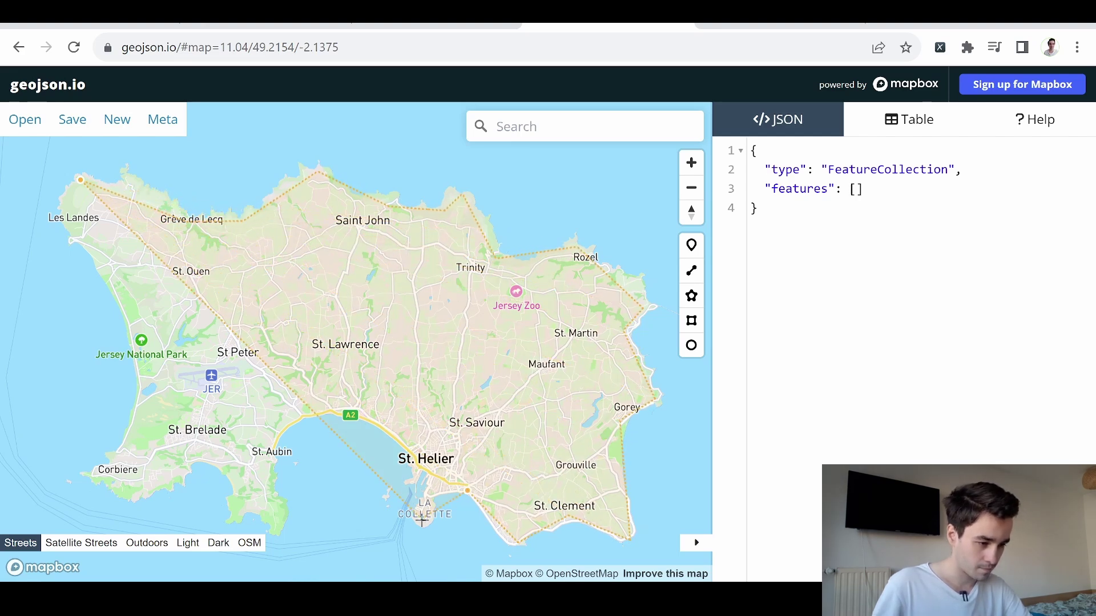
left_click(405, 434)
left_click(331, 409)
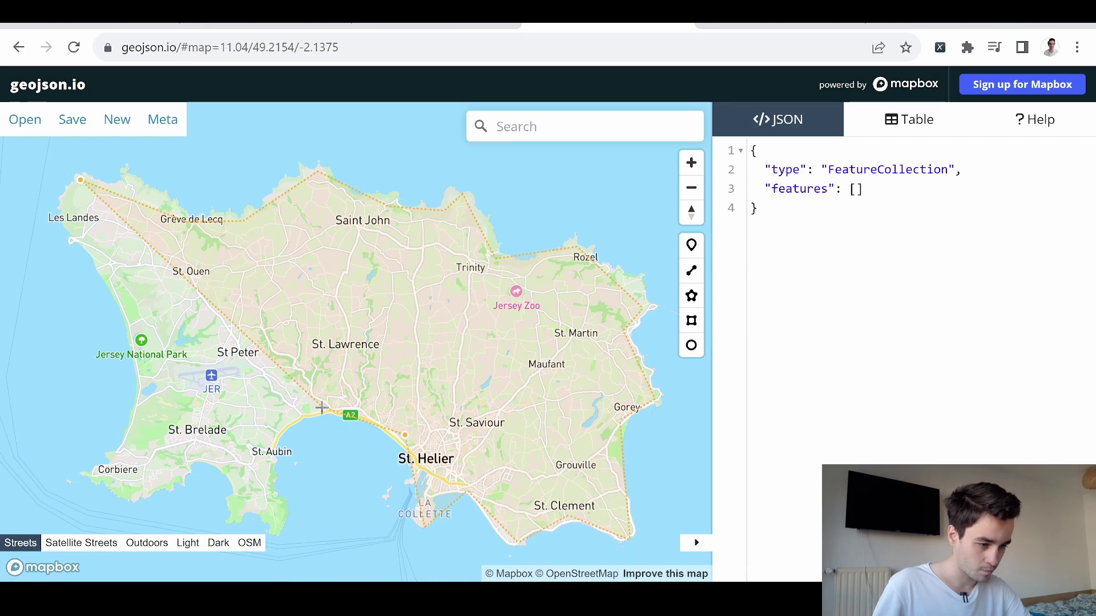
left_click(272, 447)
left_click(278, 530)
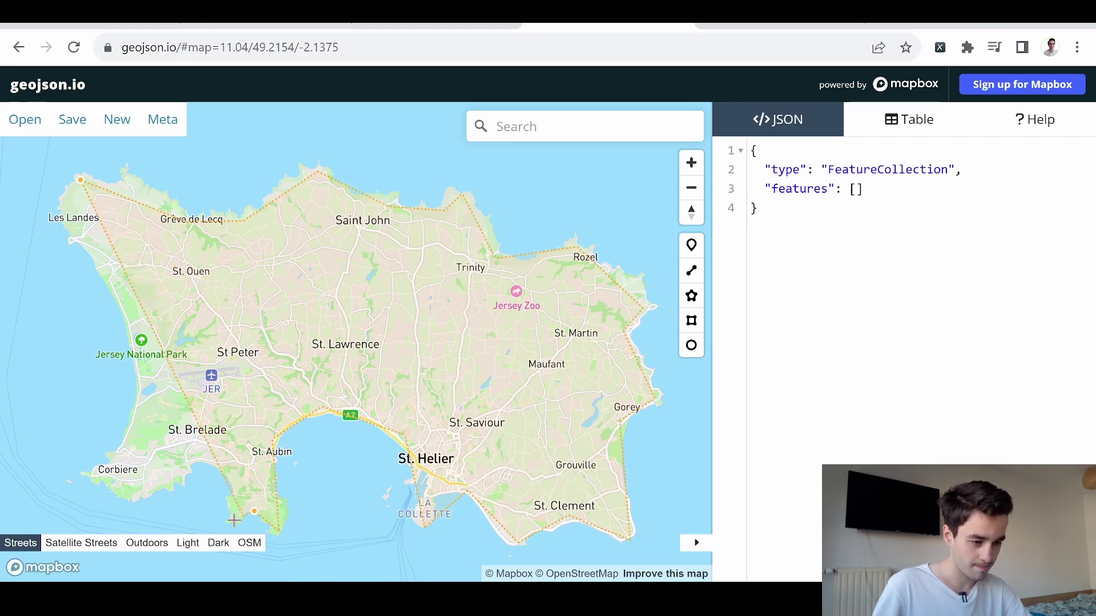
left_click(230, 519)
left_click(137, 501)
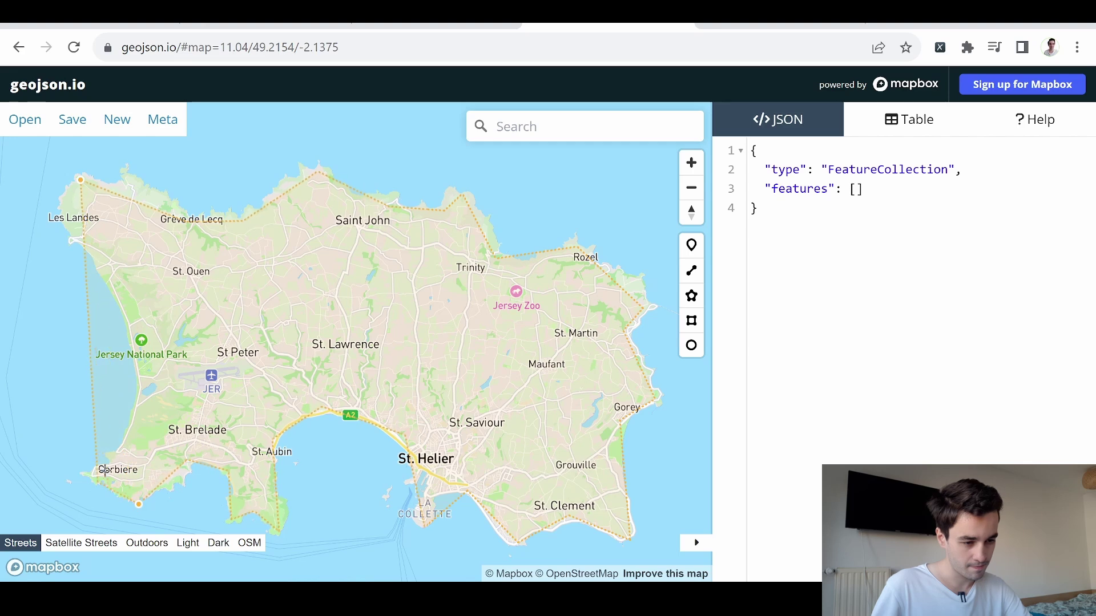
left_click(100, 471)
left_click(145, 386)
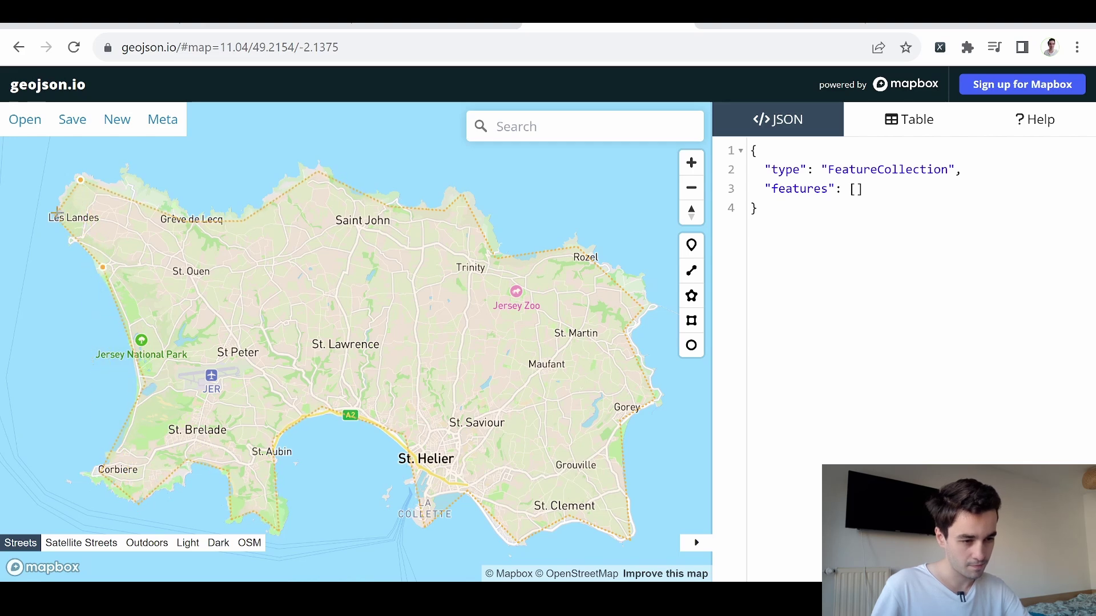
left_click(58, 211)
left_click(79, 180)
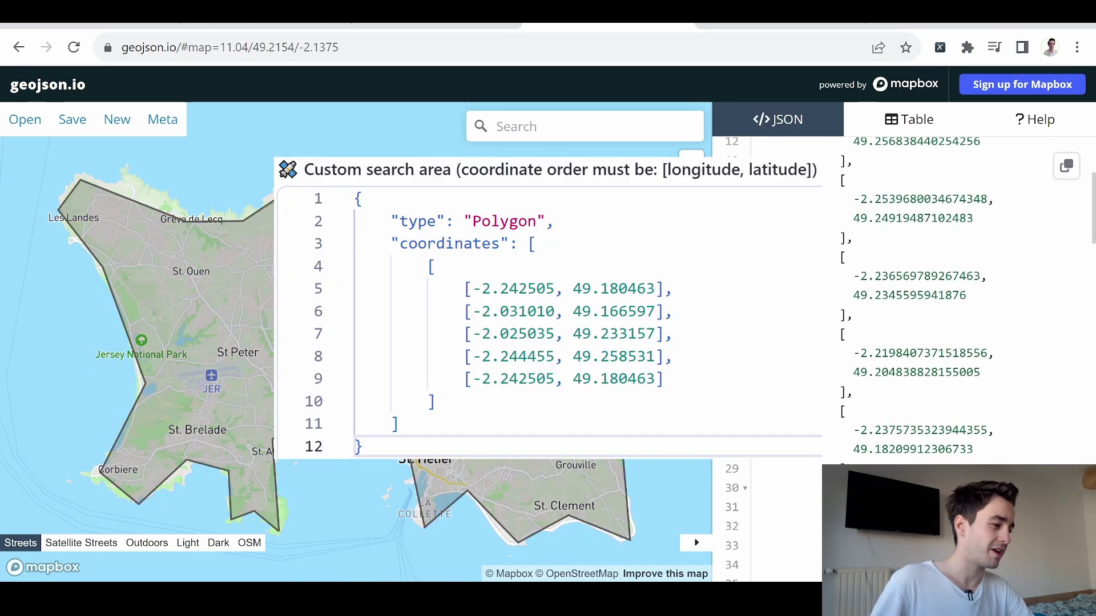
scroll(942, 300, "down", 2)
scroll(942, 300, "down", 2)
scroll(942, 300, "down", 2)
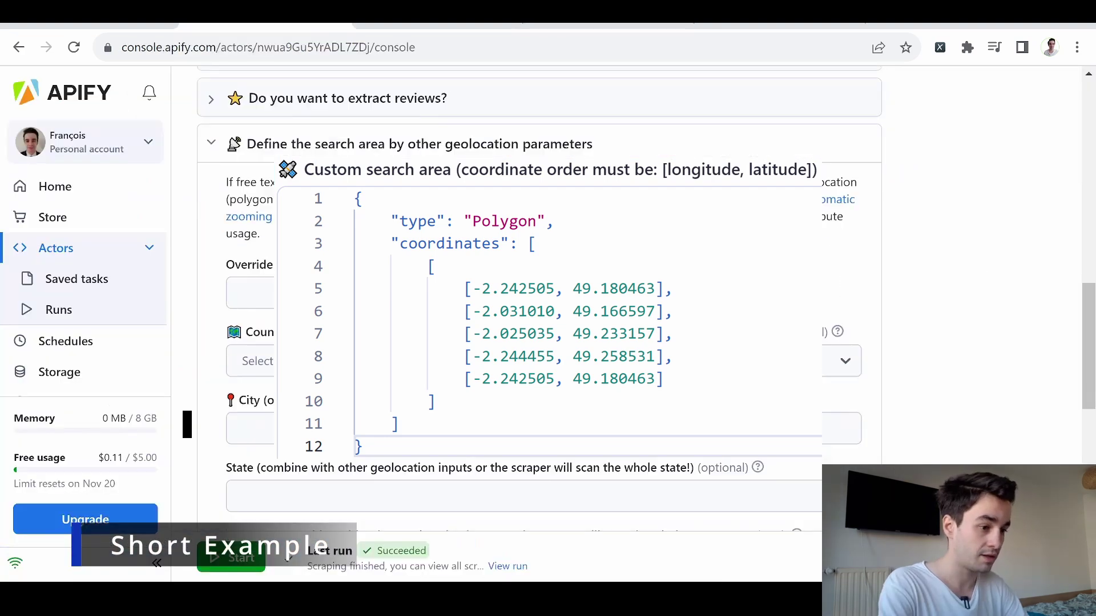
scroll(540, 342, "down", 4)
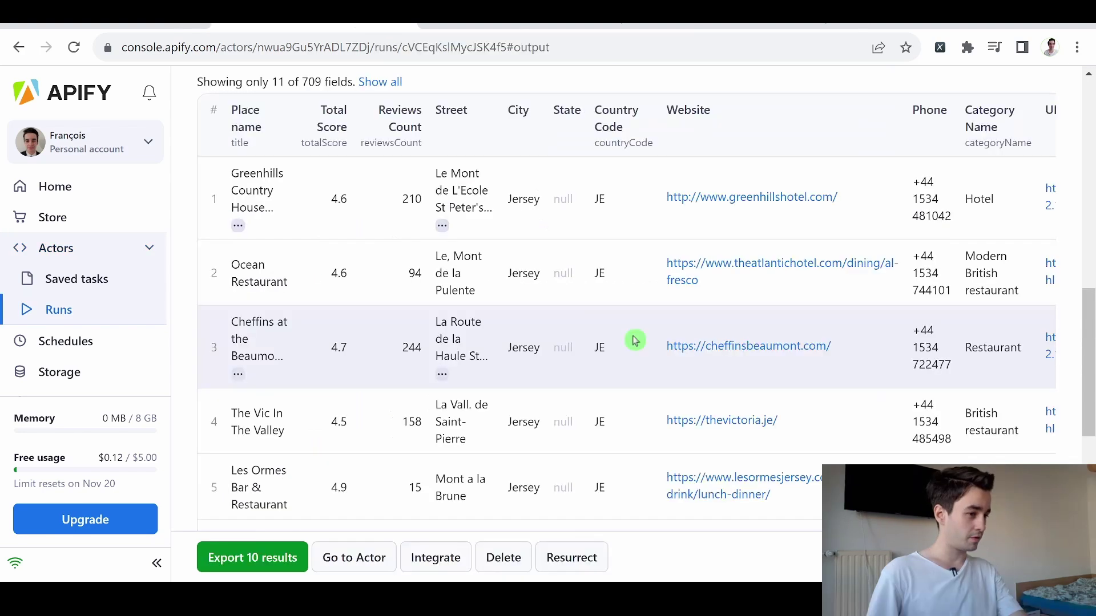
scroll(630, 340, "down", 1)
scroll(524, 399, "down", 2)
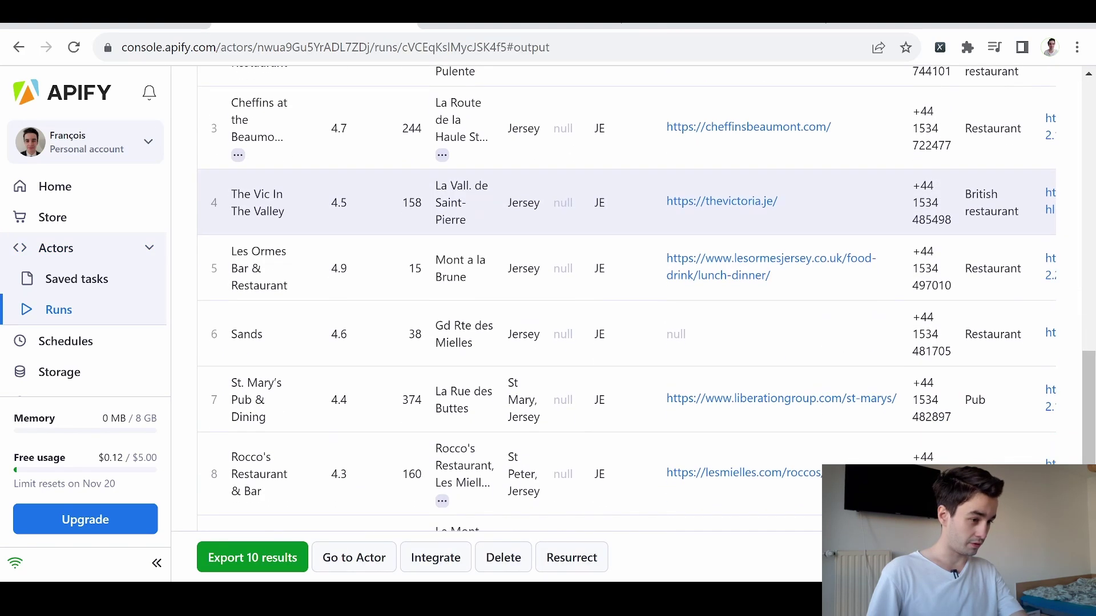
scroll(524, 398, "down", 2)
scroll(524, 399, "down", 1)
scroll(524, 399, "down", 1)
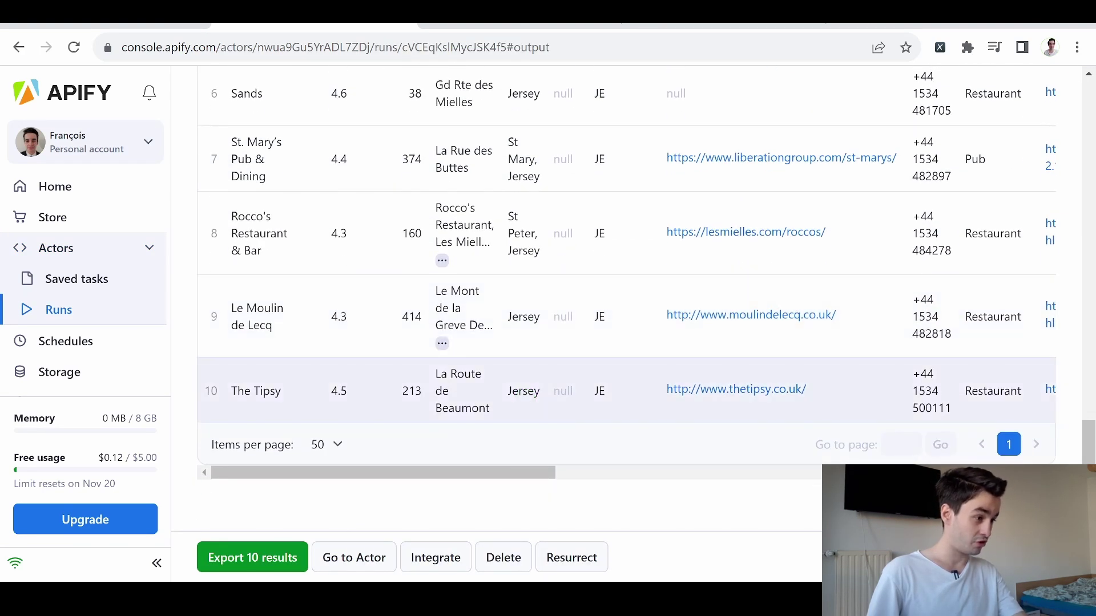
scroll(524, 398, "up", 1)
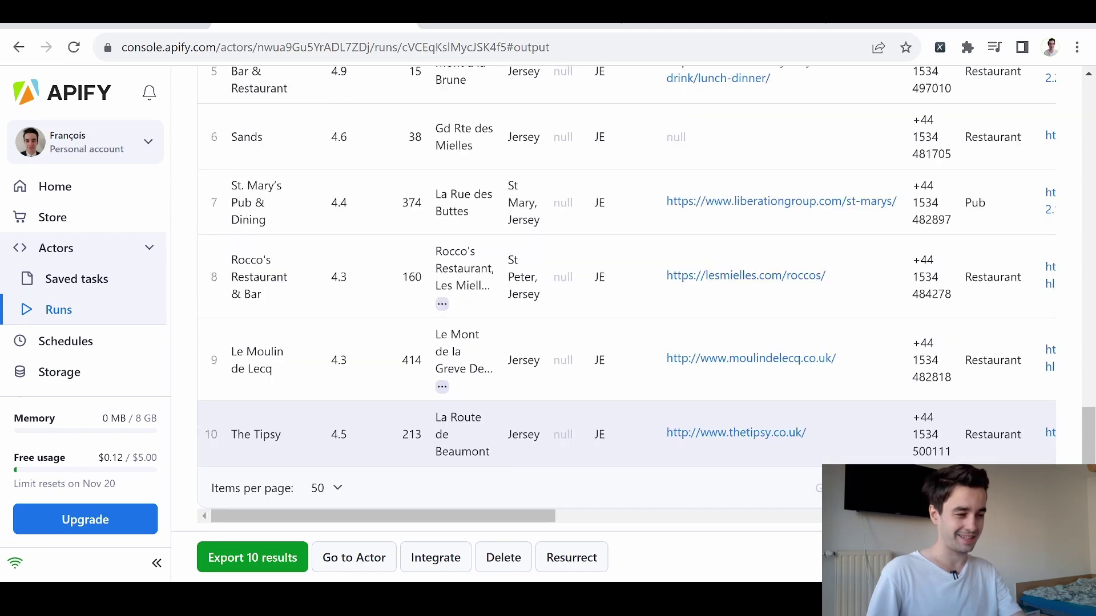
scroll(524, 398, "up", 1)
scroll(524, 398, "up", 2)
scroll(524, 398, "up", 3)
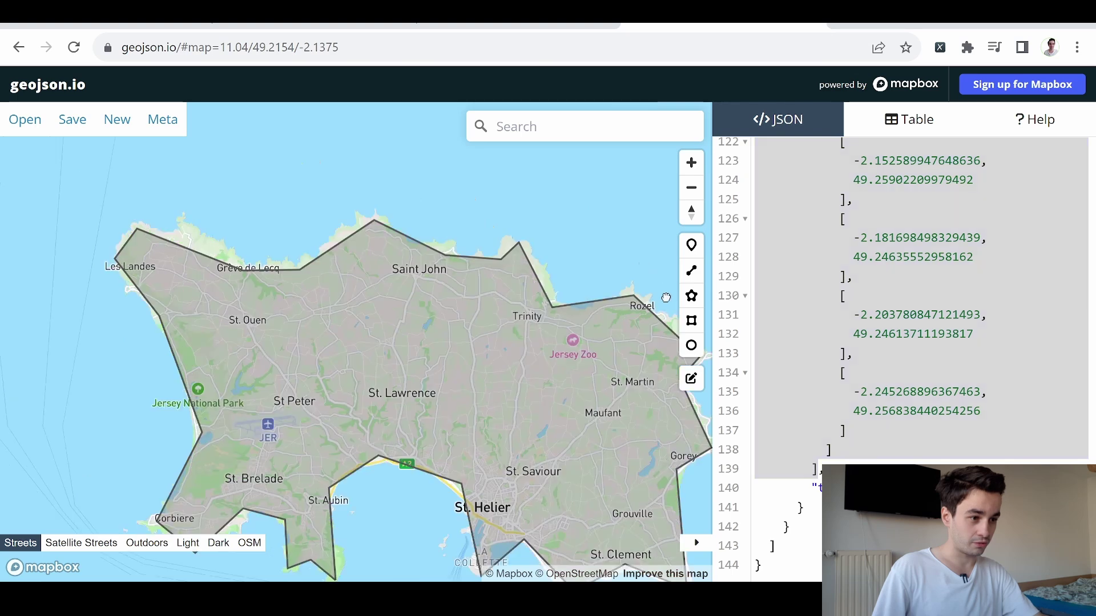
Move the map to Guernsey and trace a new polygon up its west and northern coast
left_click_drag(578, 209, 648, 442)
scroll(321, 284, "down", 1)
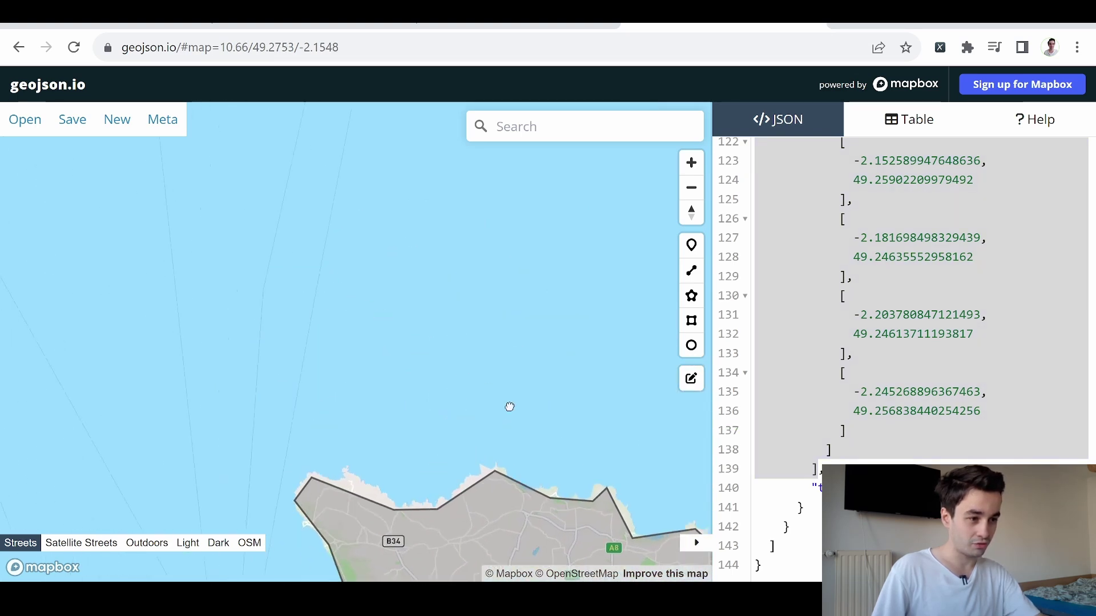
left_click_drag(508, 409, 663, 538)
scroll(401, 341, "down", 2)
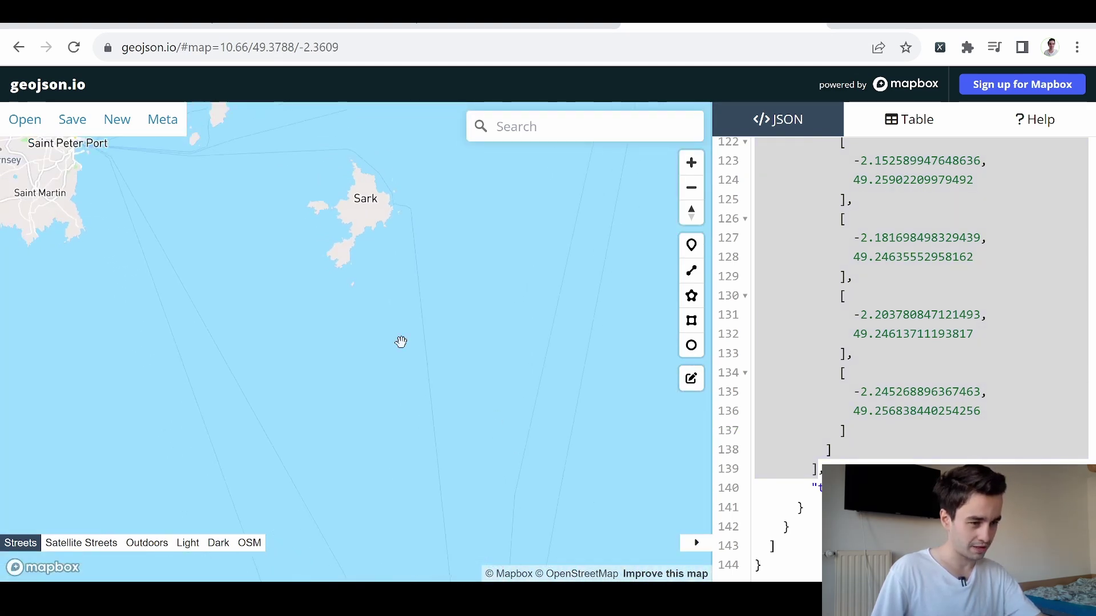
left_click_drag(401, 341, 624, 472)
left_click_drag(358, 260, 535, 404)
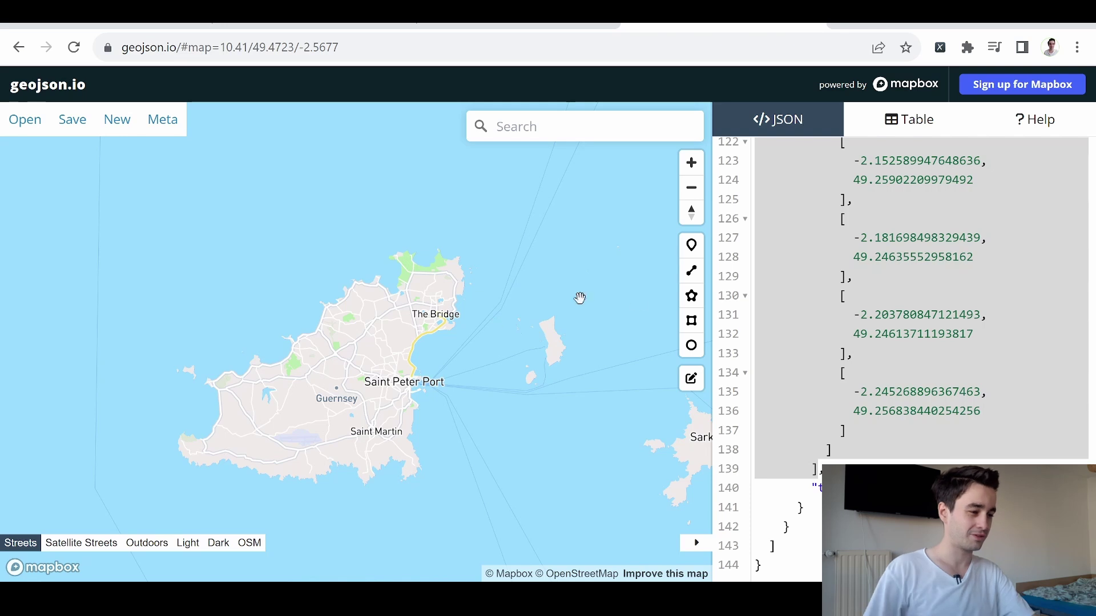
left_click(691, 296)
left_click(179, 444)
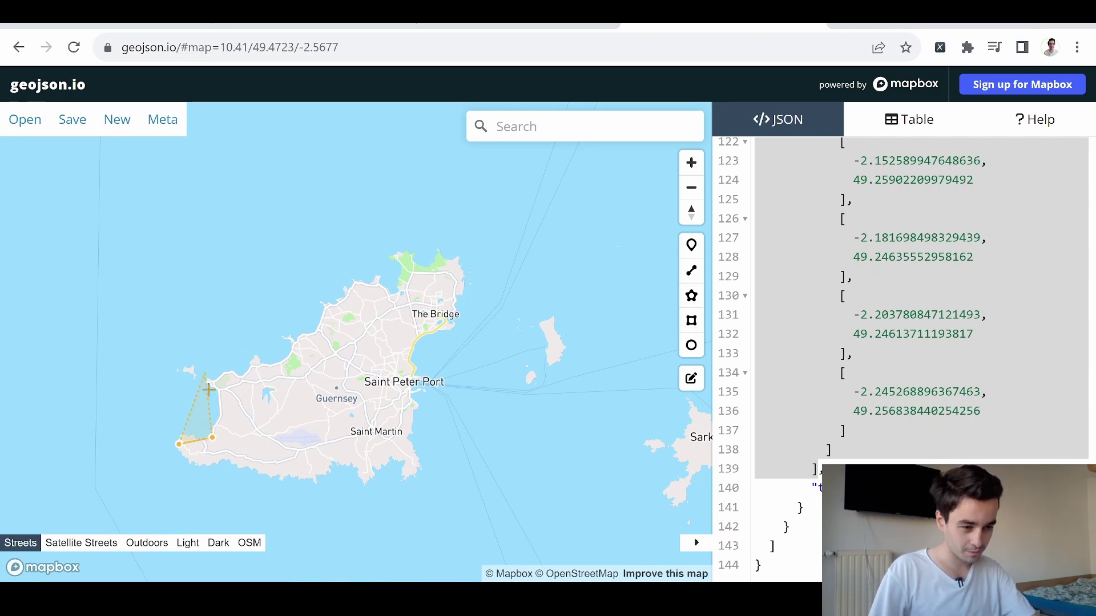
scroll(220, 384, "up", 2)
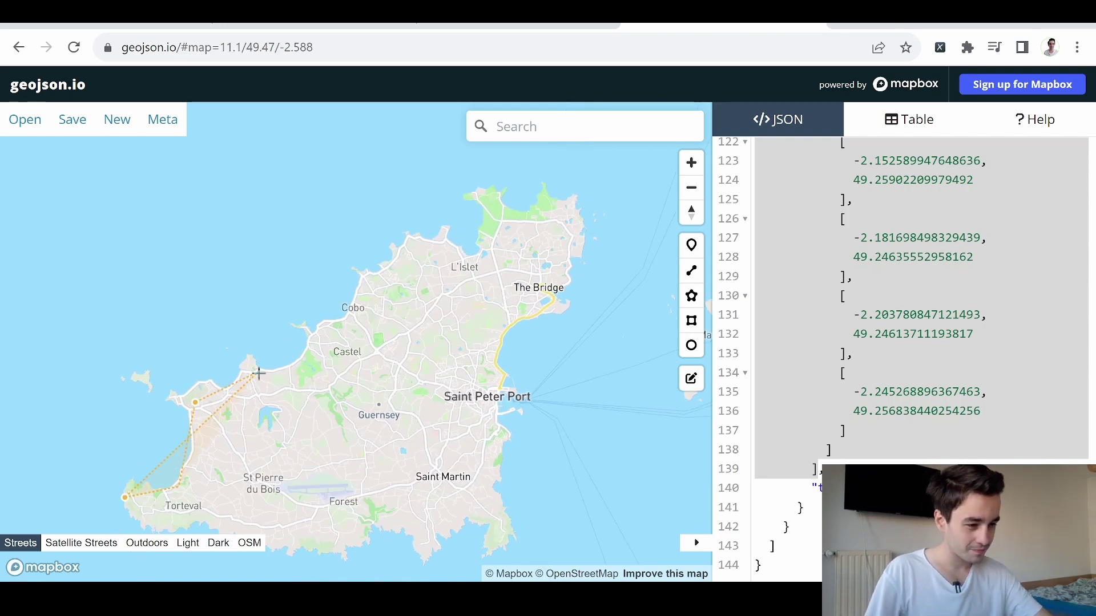
left_click(323, 331)
left_click(441, 238)
left_click(467, 257)
left_click(492, 195)
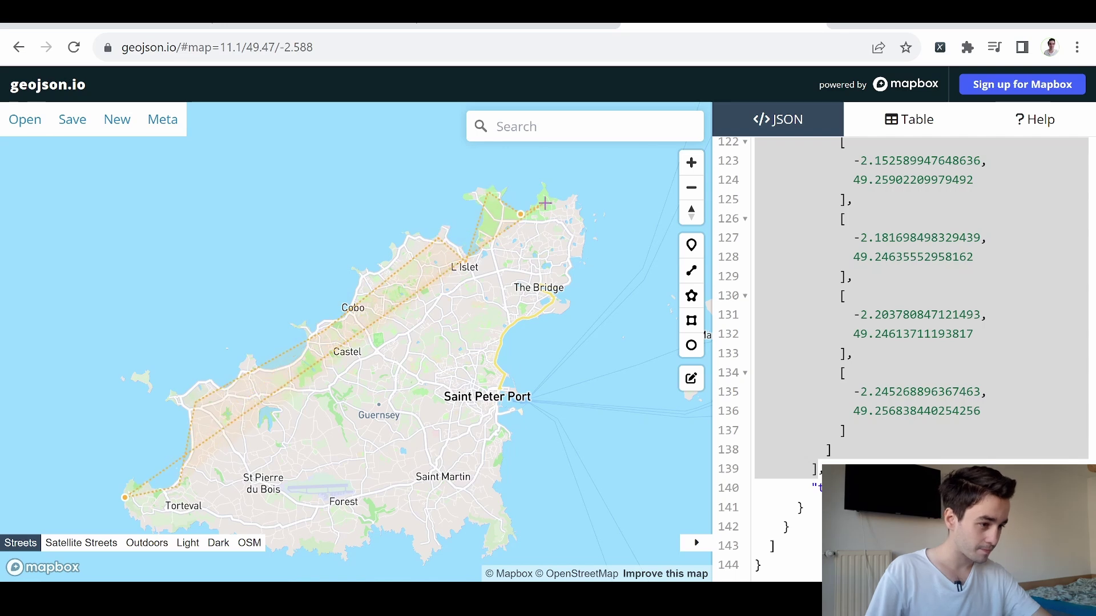
left_click(549, 202)
Trace Guernsey's east and south coasts and close the polygon at the start point
left_click(581, 220)
left_click(549, 295)
left_click(495, 335)
left_click(504, 414)
left_click(490, 448)
left_click(495, 495)
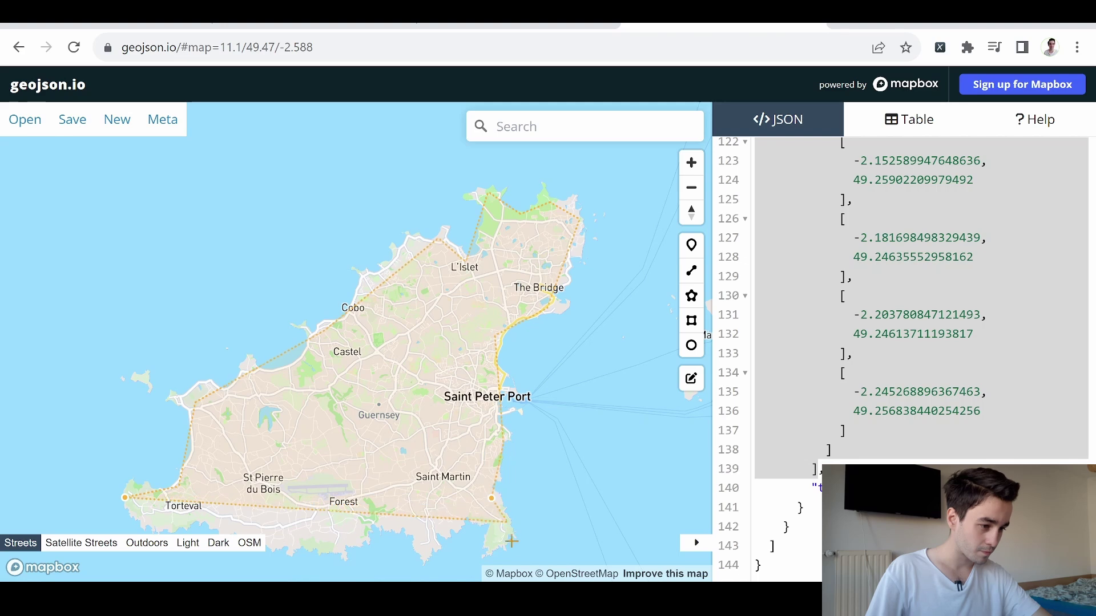
left_click(515, 543)
left_click(429, 556)
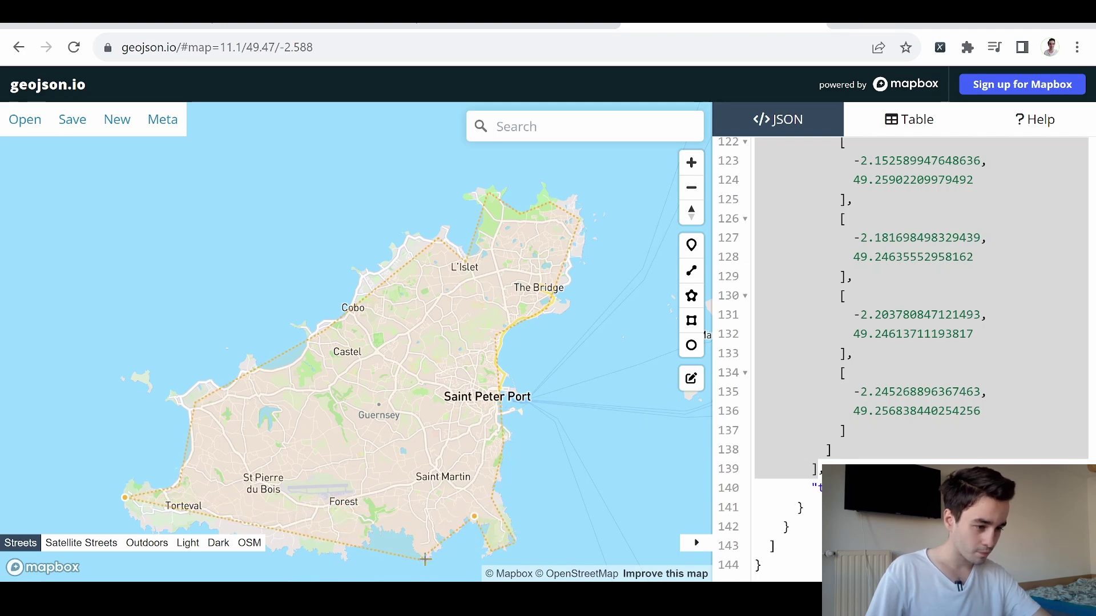
left_click(339, 554)
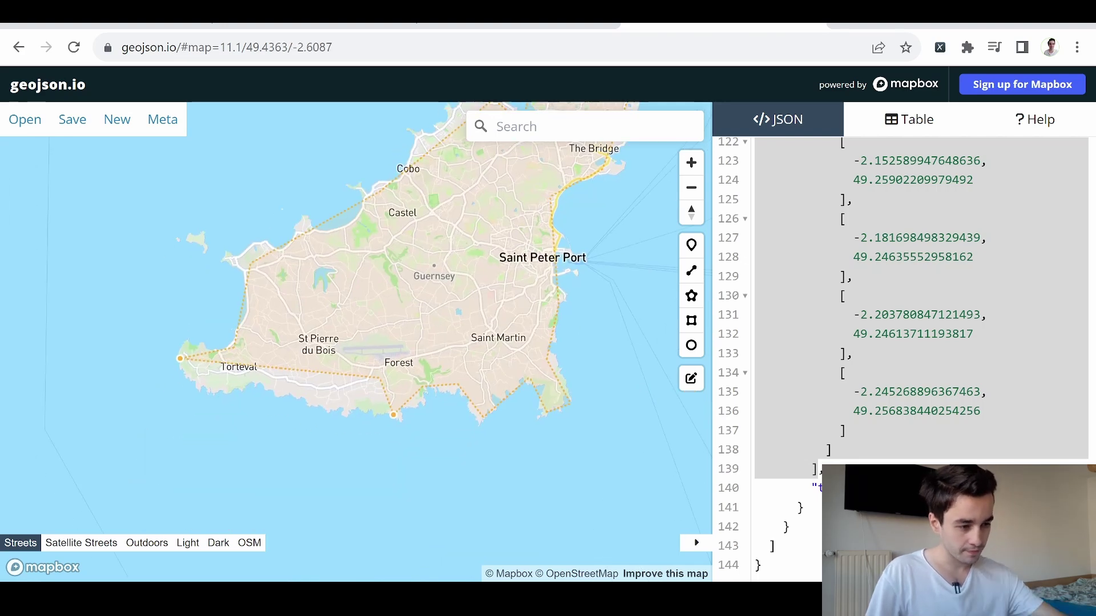
left_click_drag(325, 517, 381, 377)
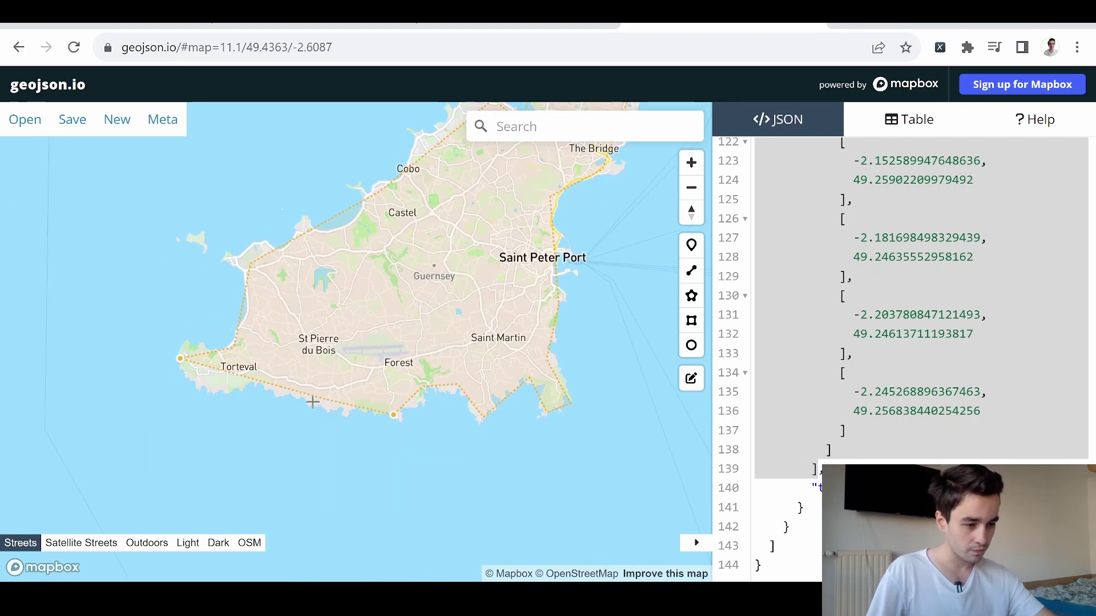
left_click(181, 359)
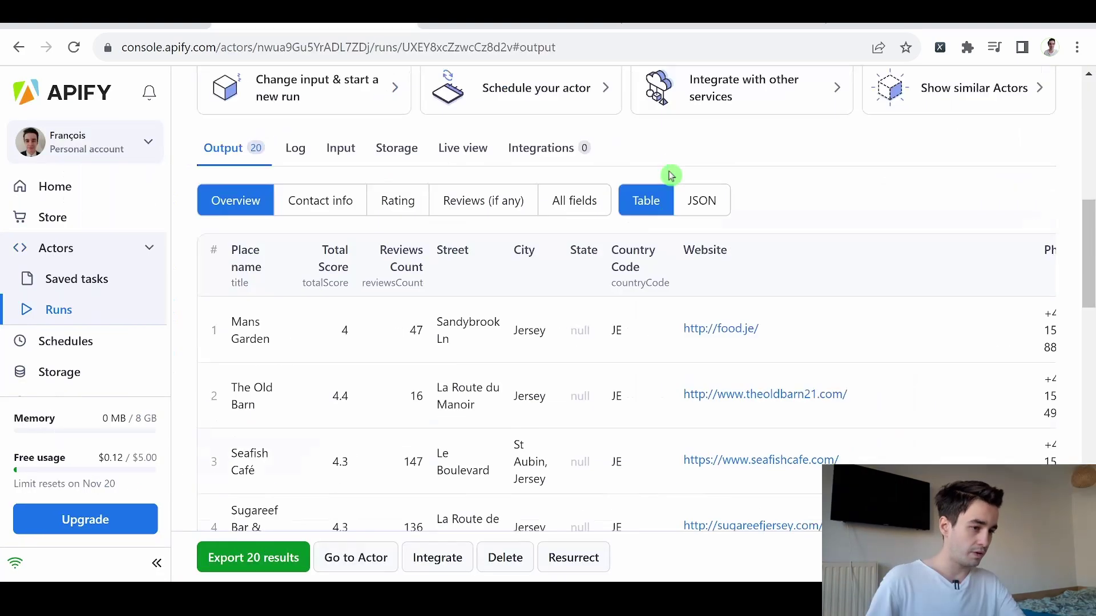
scroll(477, 179, "down", 3)
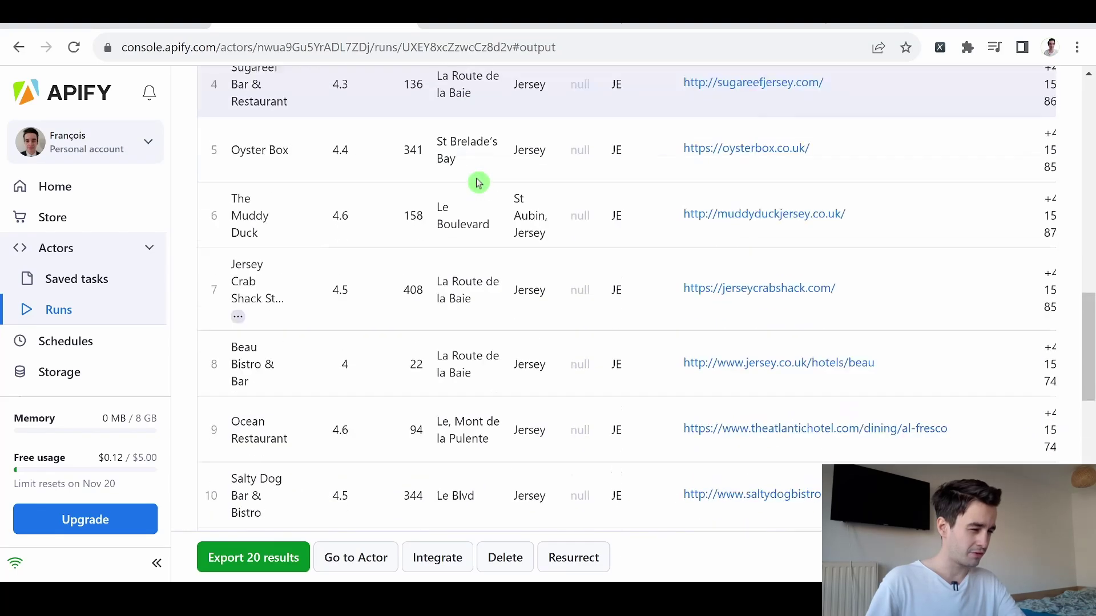
scroll(478, 182, "down", 4)
scroll(478, 183, "down", 1)
scroll(478, 183, "down", 2)
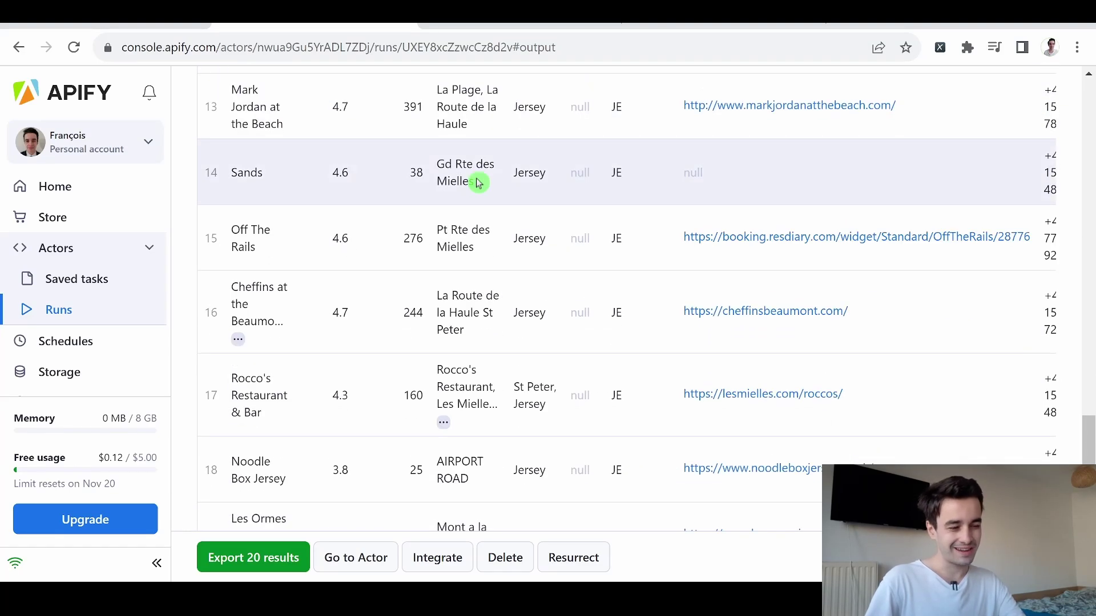
scroll(478, 182, "down", 2)
scroll(478, 182, "up", 3)
scroll(477, 183, "up", 3)
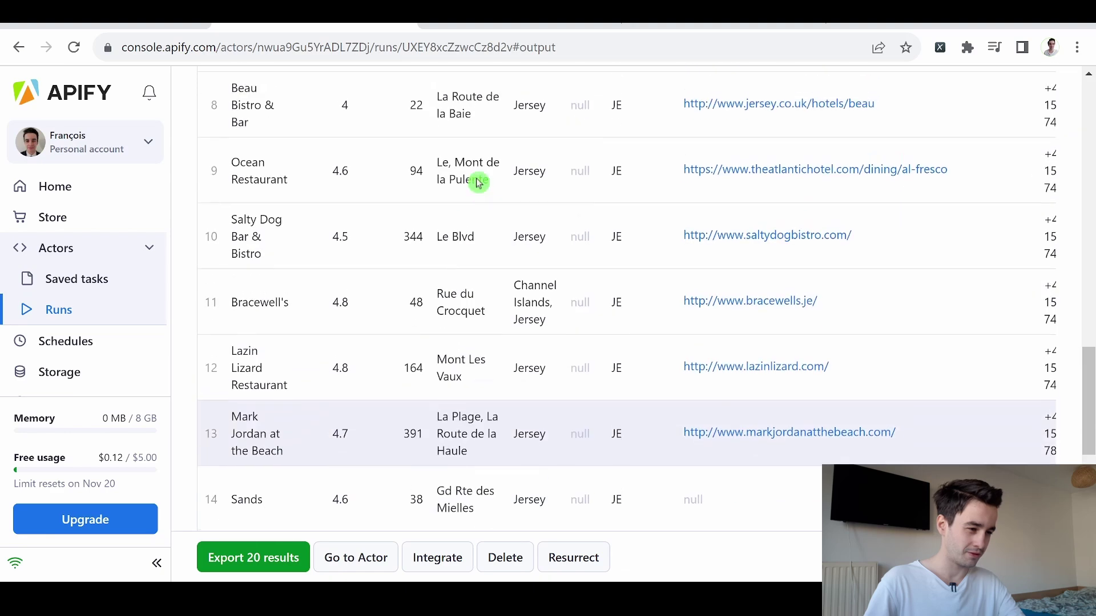
scroll(479, 182, "up", 2)
scroll(477, 183, "up", 2)
scroll(478, 182, "up", 2)
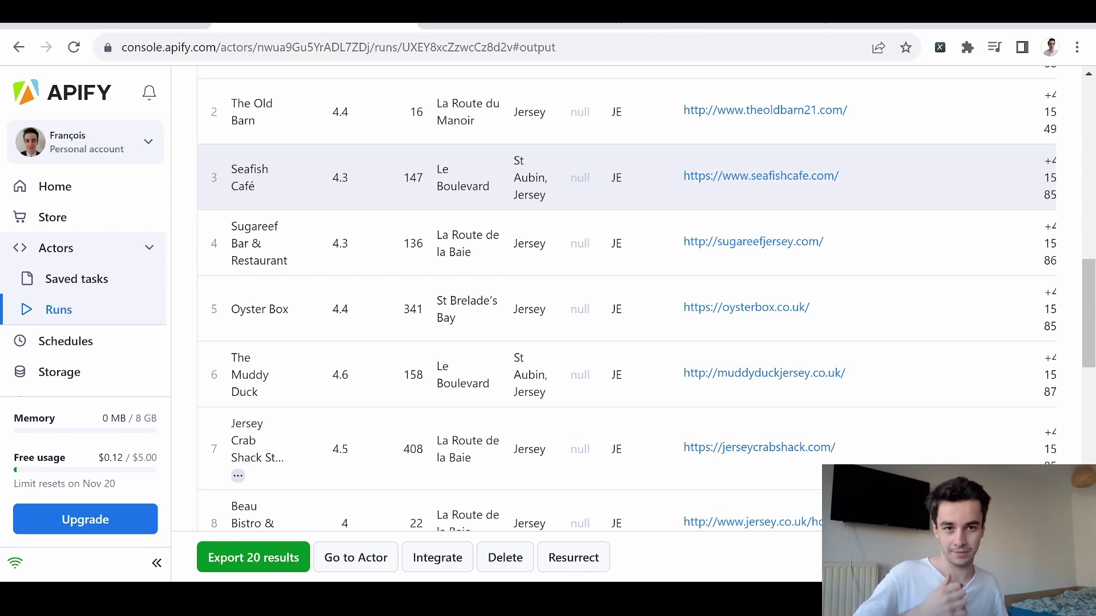
scroll(478, 184, "up", 10)
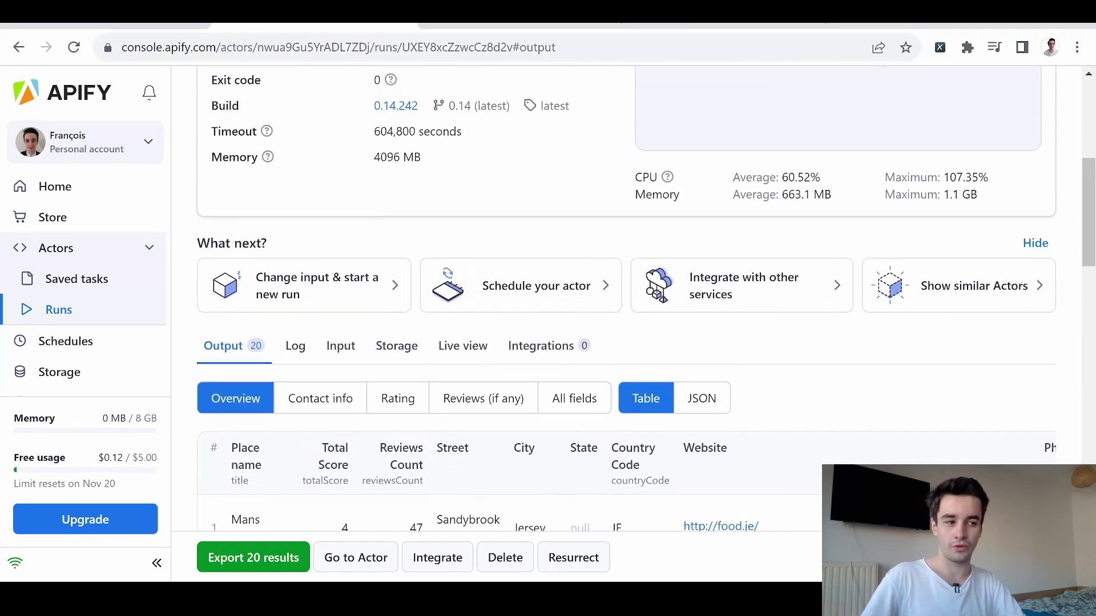
scroll(478, 183, "up", 2)
scroll(478, 184, "up", 3)
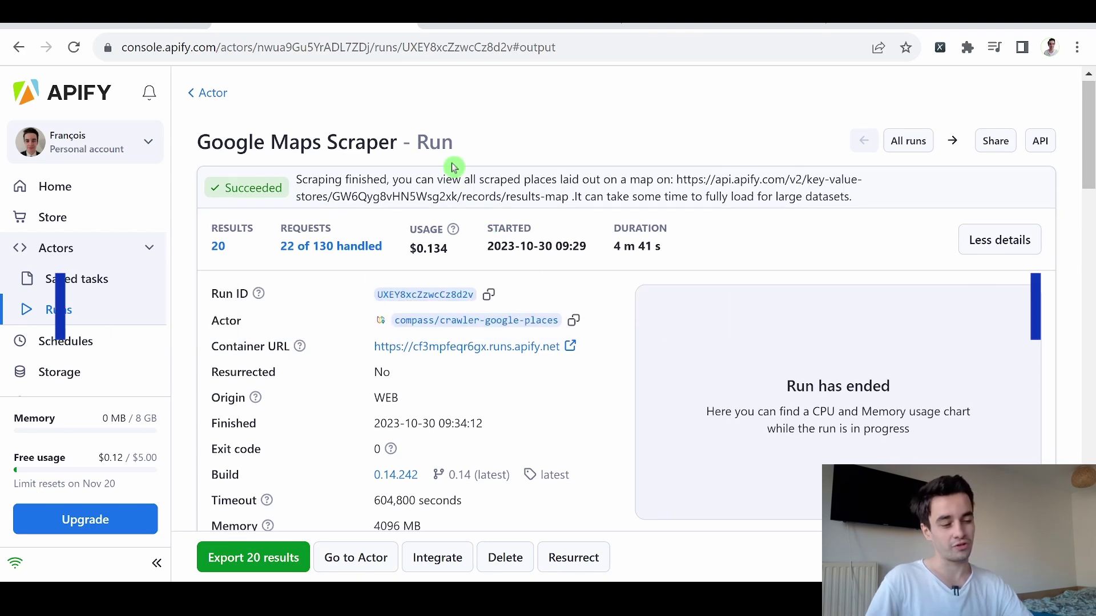
scroll(454, 168, "down", 5)
scroll(453, 166, "down", 10)
scroll(449, 167, "down", 1)
scroll(453, 166, "down", 1)
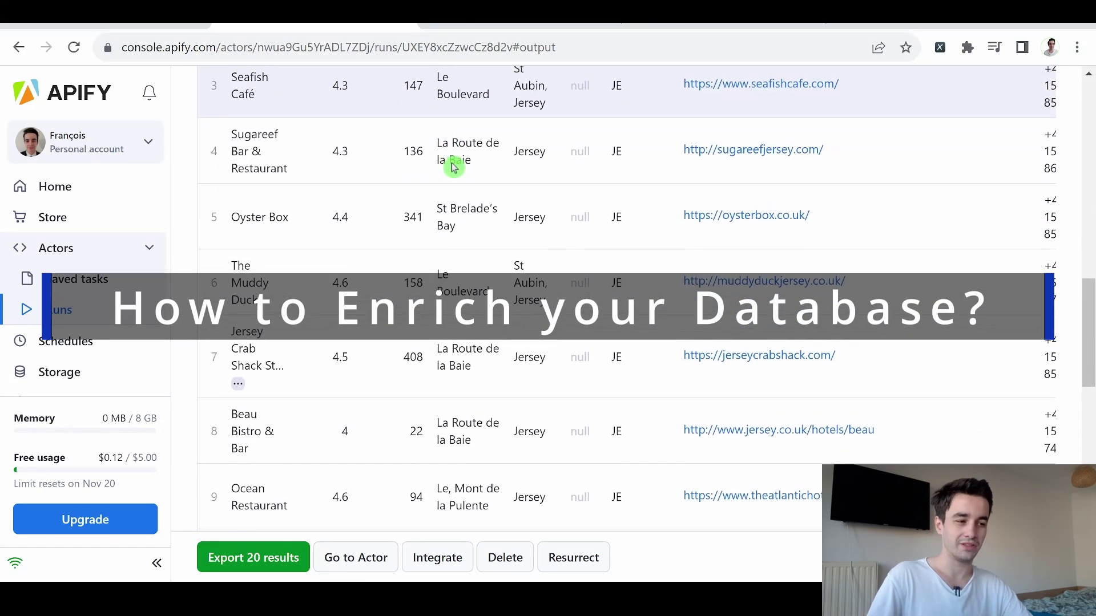
scroll(453, 166, "up", 2)
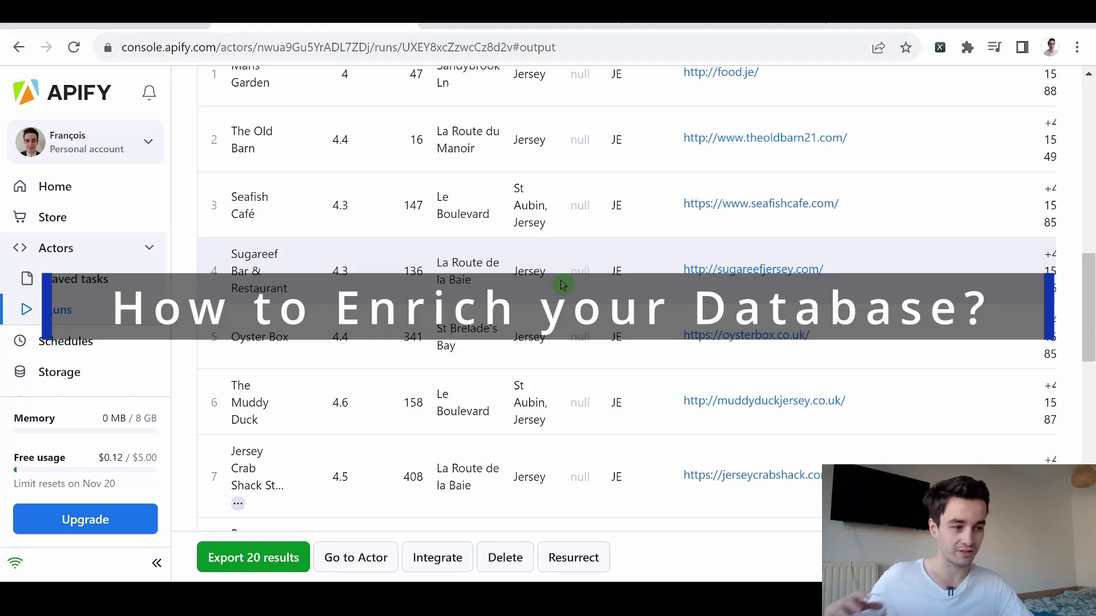
scroll(562, 285, "up", 2)
scroll(562, 284, "up", 1)
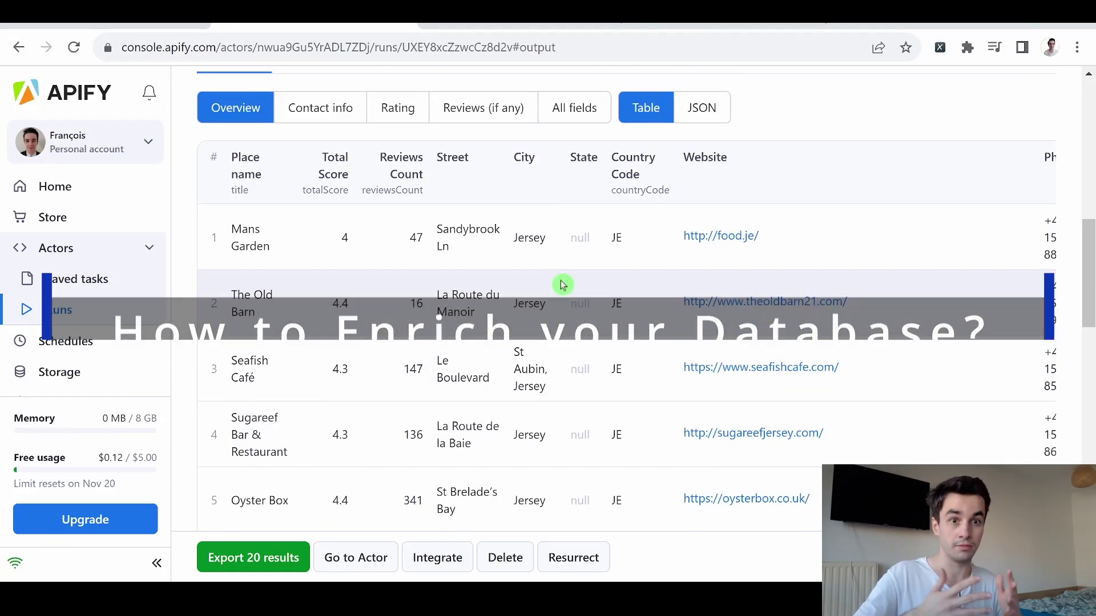
scroll(762, 225, "down", 1)
scroll(765, 223, "down", 1)
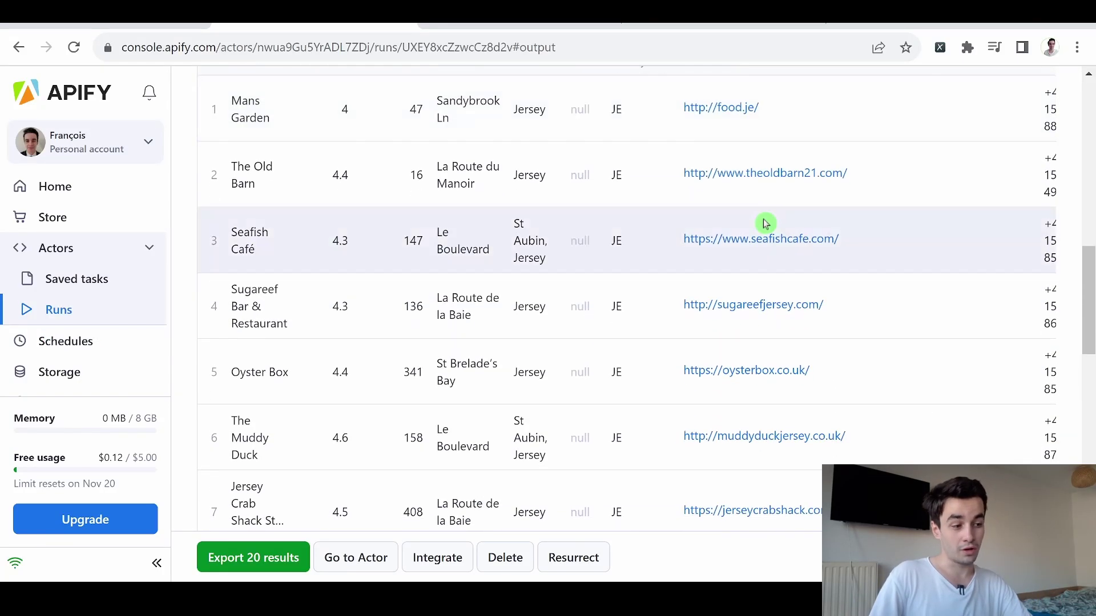
scroll(766, 220, "down", 1)
scroll(755, 115, "up", 3)
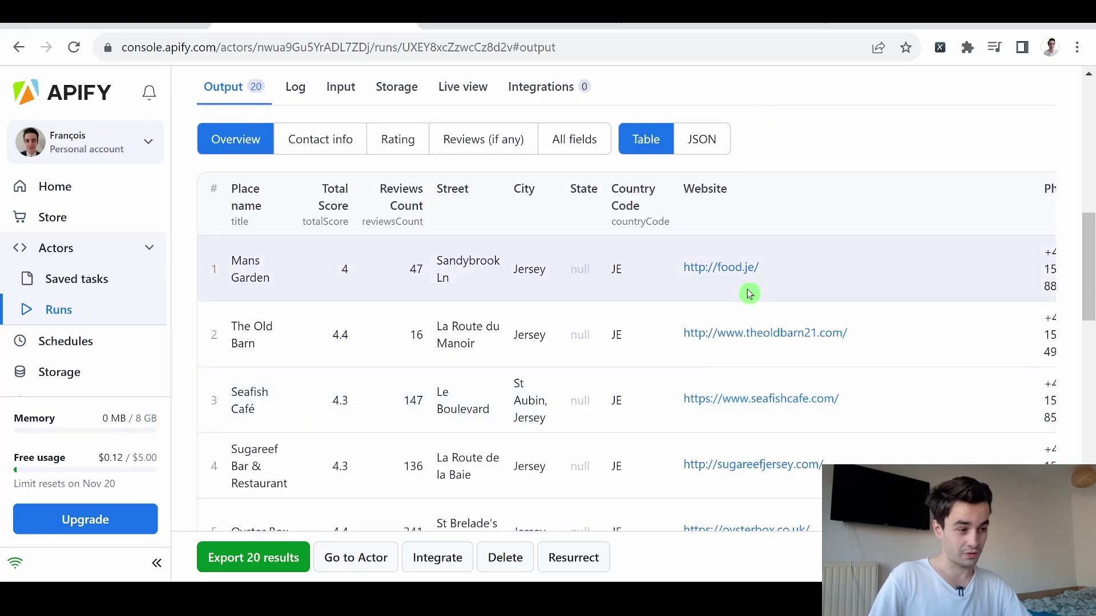
scroll(758, 297, "down", 1)
scroll(757, 306, "down", 3)
scroll(757, 306, "up", 10)
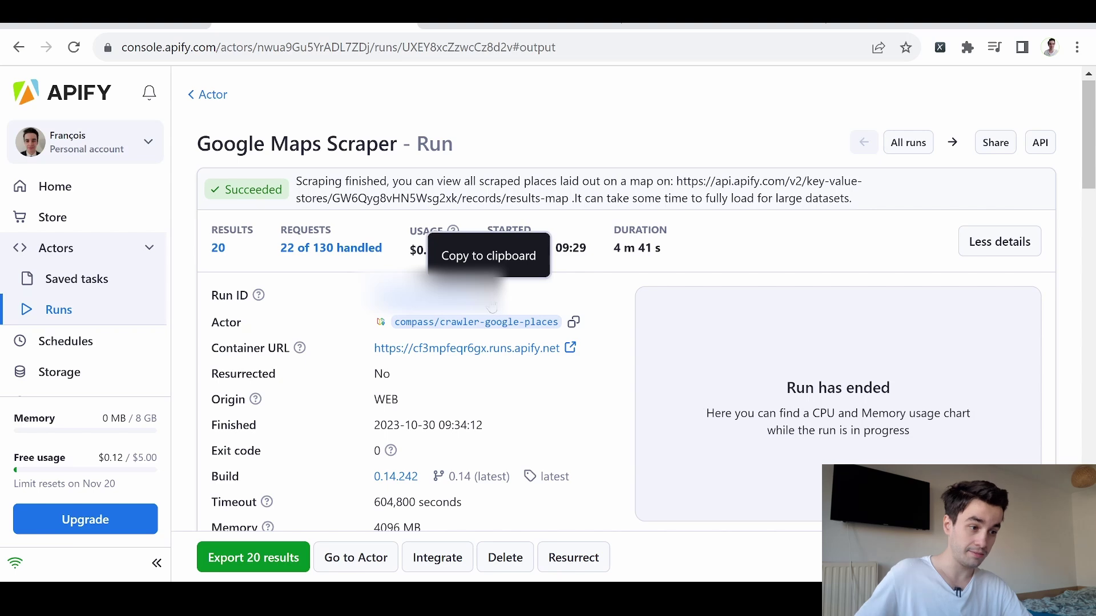
Open the Google Maps Email Extractor actor from the Apify Store
left_click(53, 217)
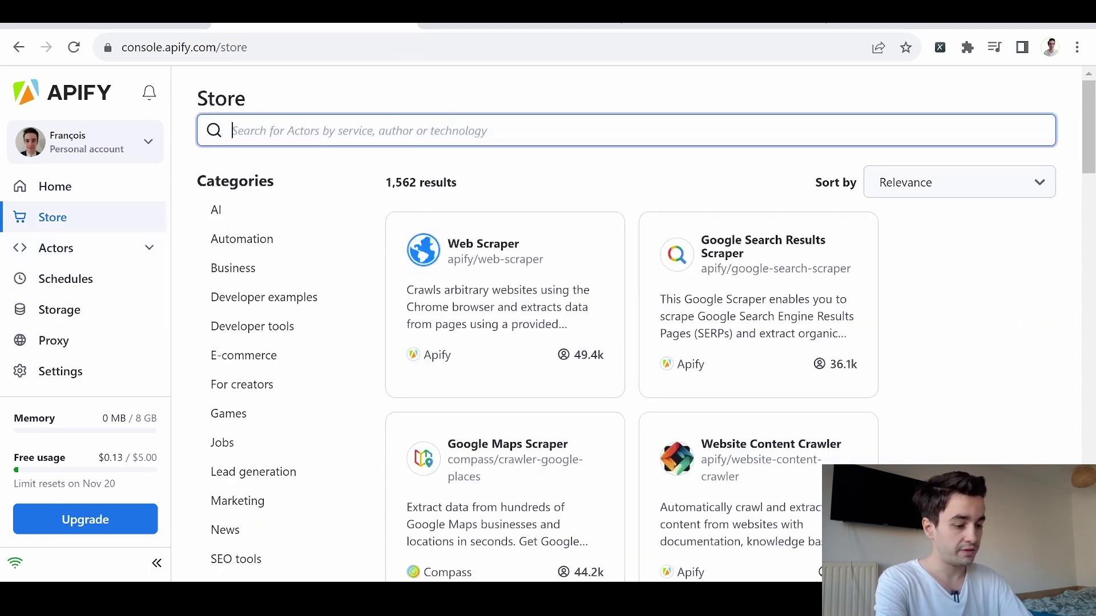
type("google maps")
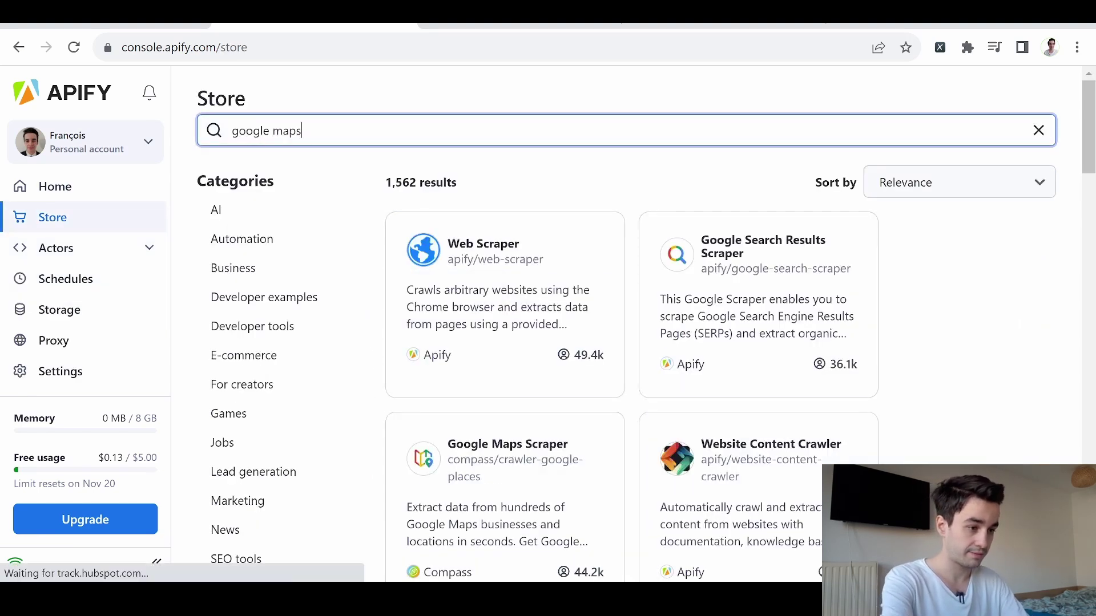
scroll(560, 325, "down", 1)
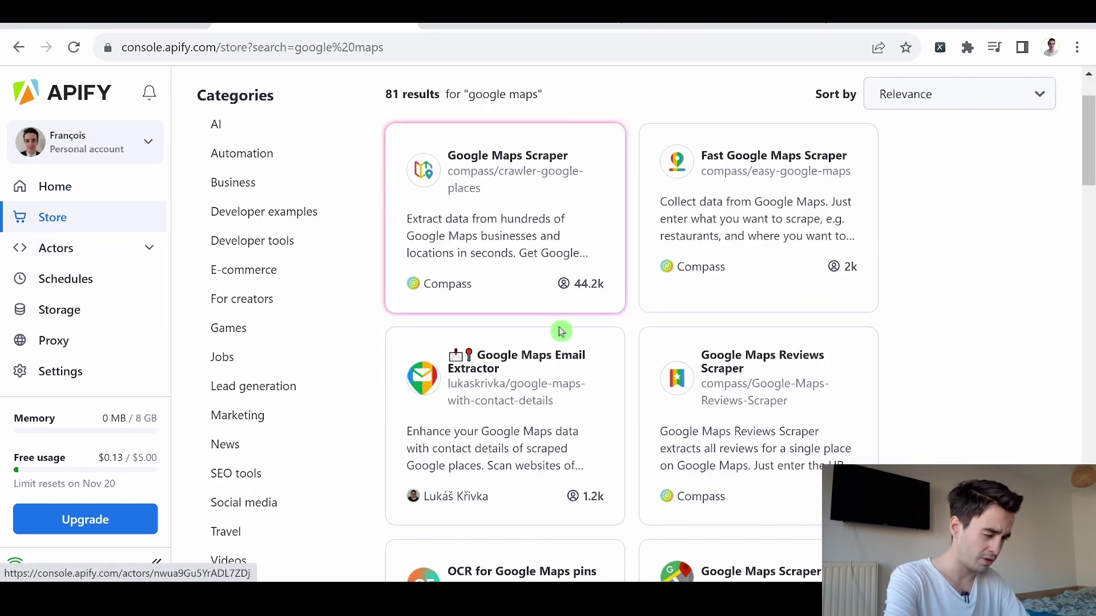
left_click(534, 375)
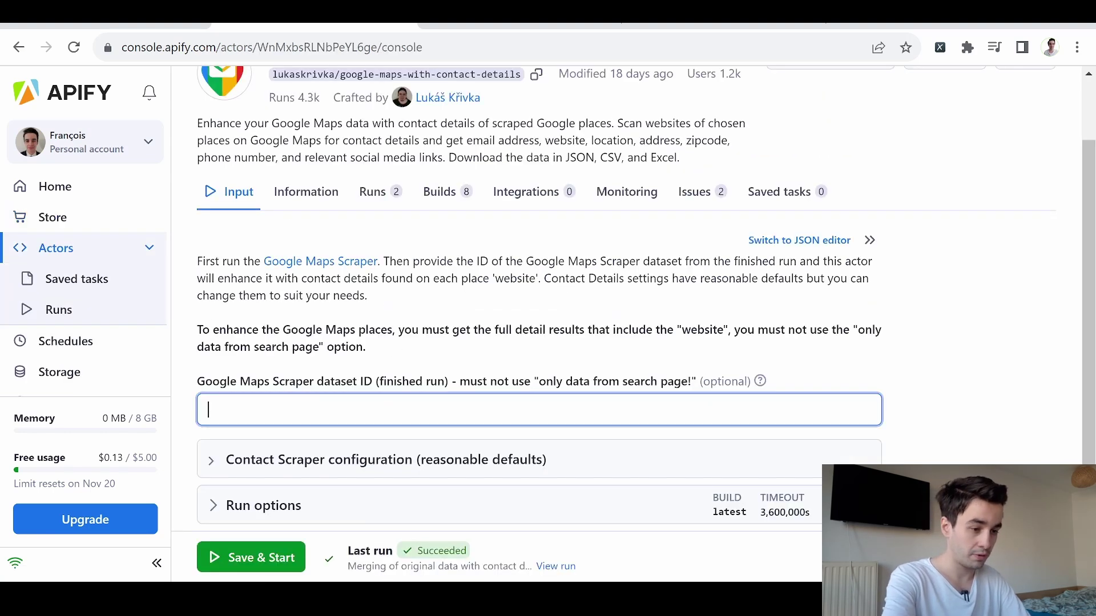
Paste the restaurant dataset ID, keep the default Contact Scraper settings, and start the extraction
key("ctrl+v")
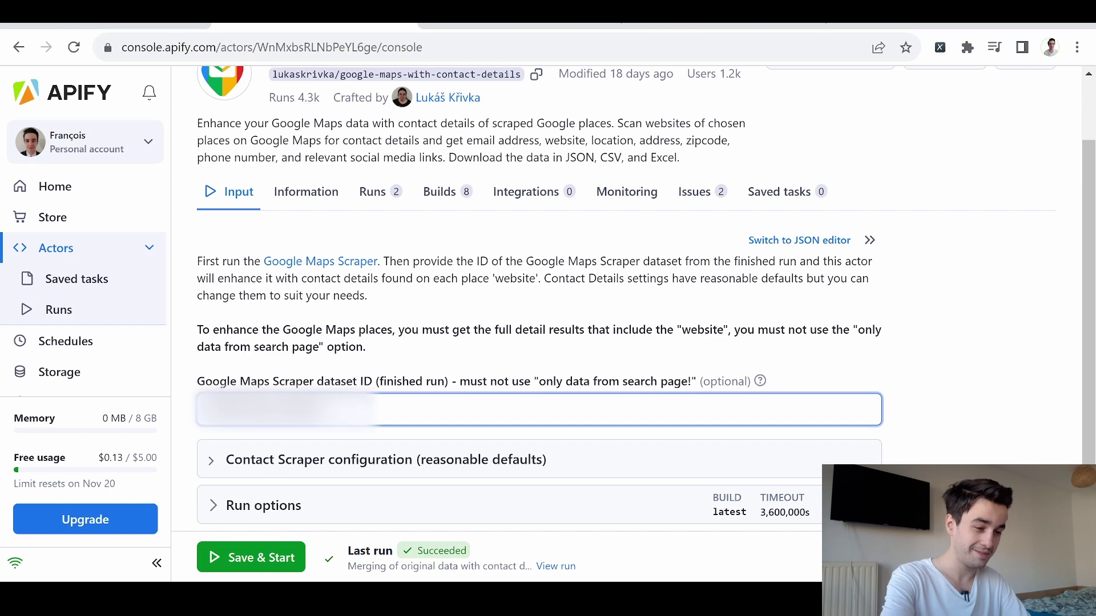
scroll(258, 341, "down", 1)
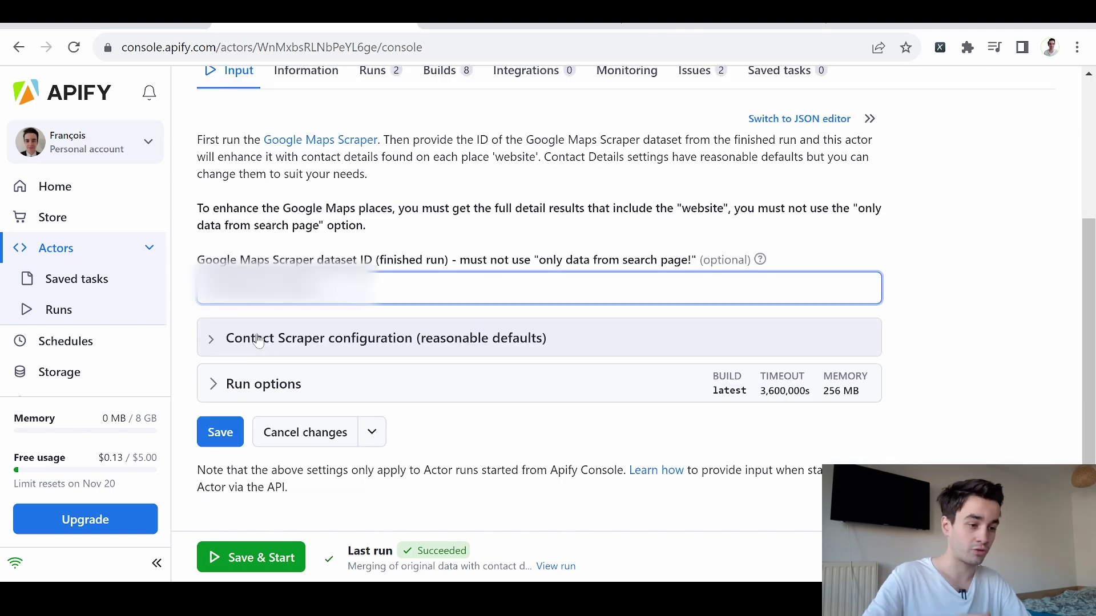
left_click(258, 340)
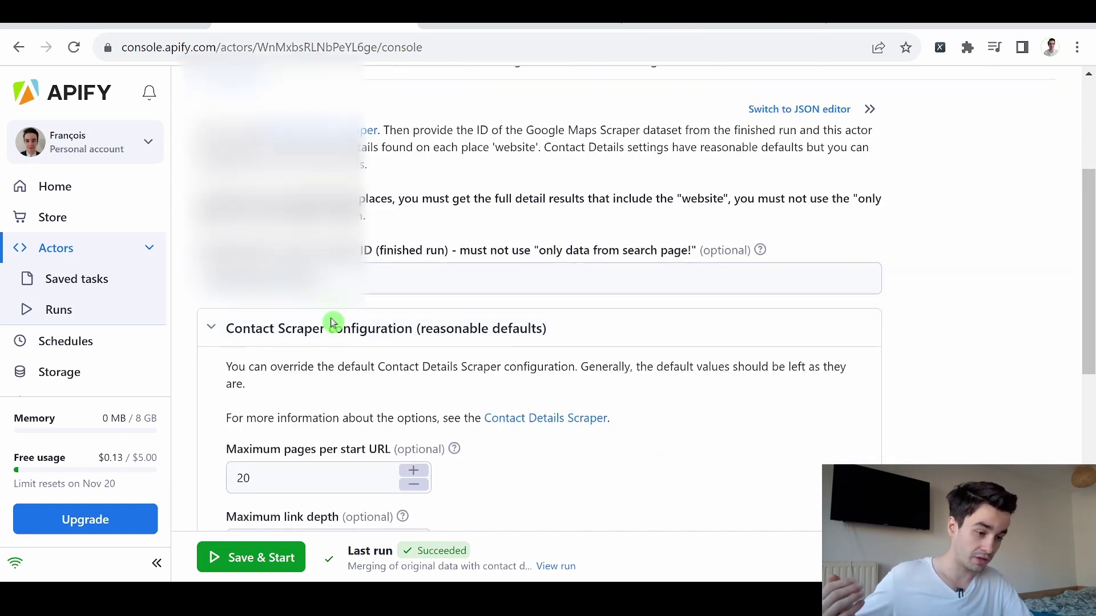
scroll(332, 322, "down", 3)
key("Tab")
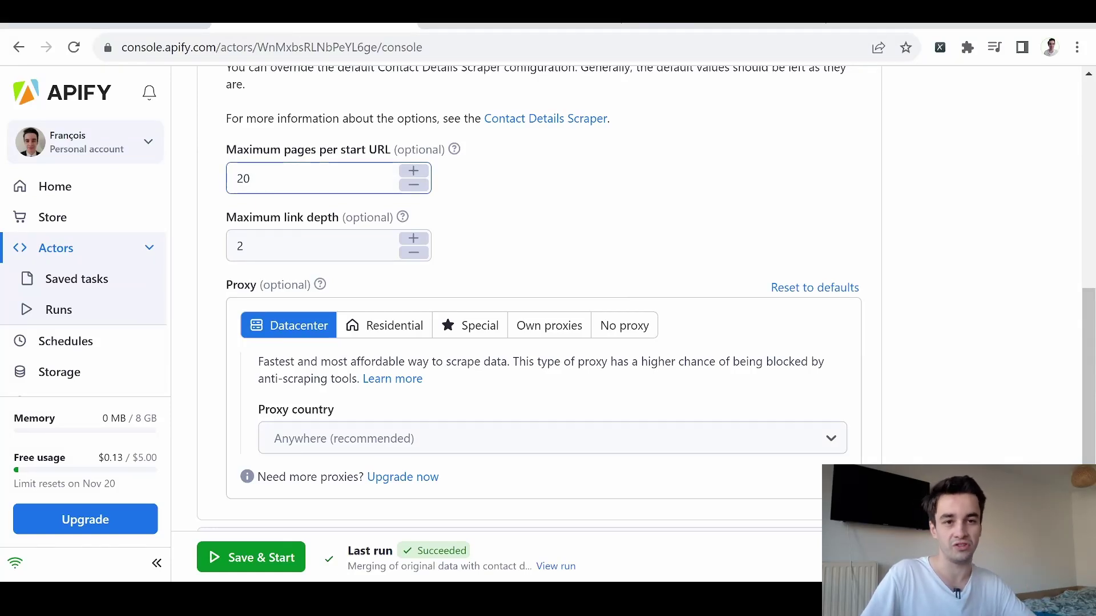
left_click(272, 220)
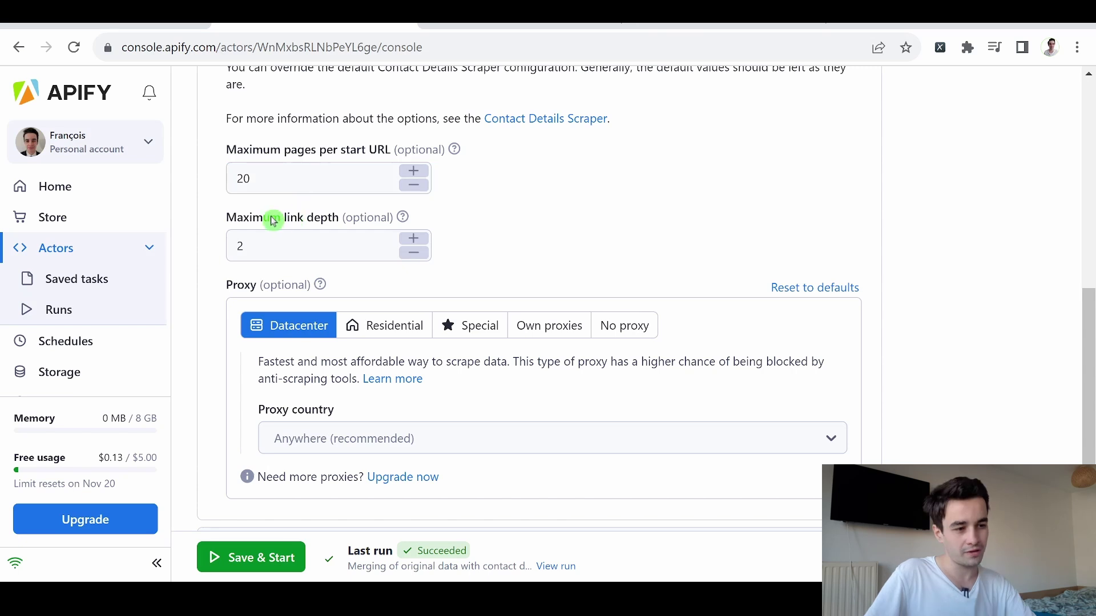
key("Tab")
left_click(451, 224)
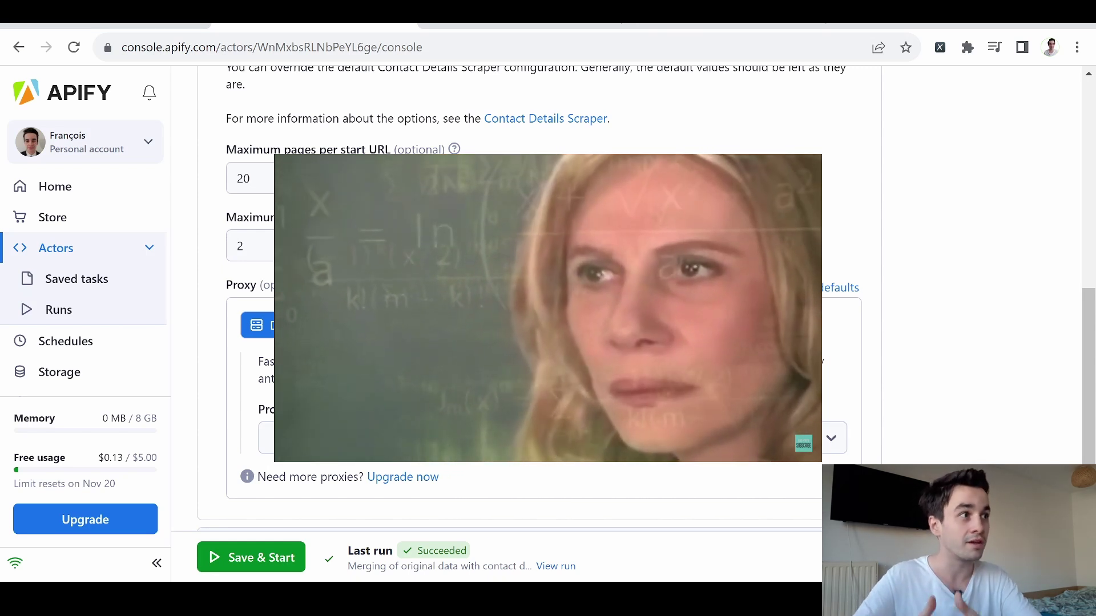
scroll(450, 224, "down", 2)
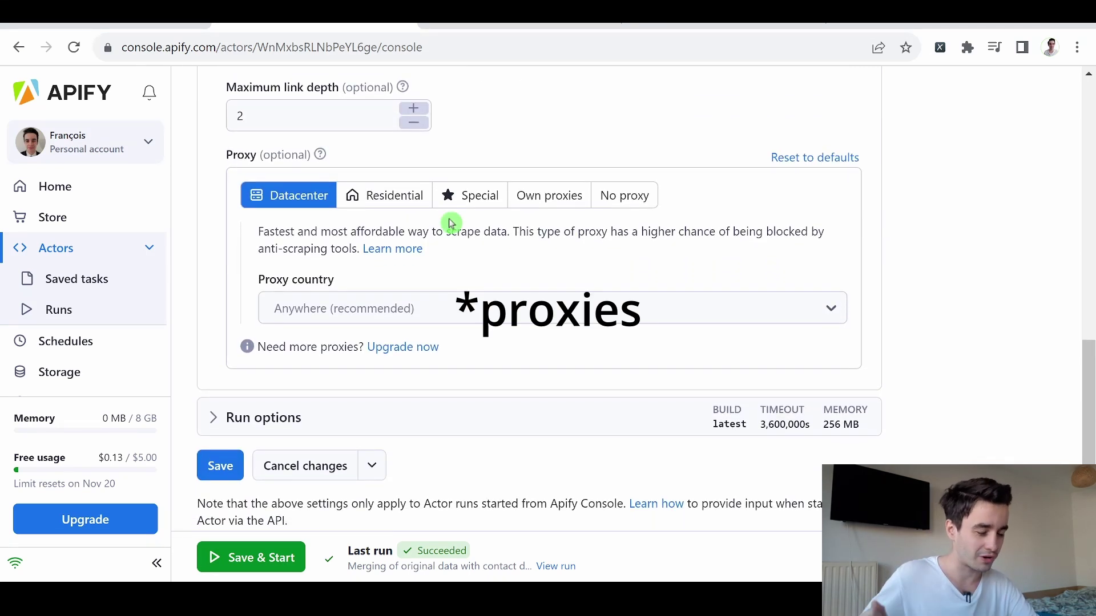
scroll(450, 221, "down", 2)
left_click(236, 552)
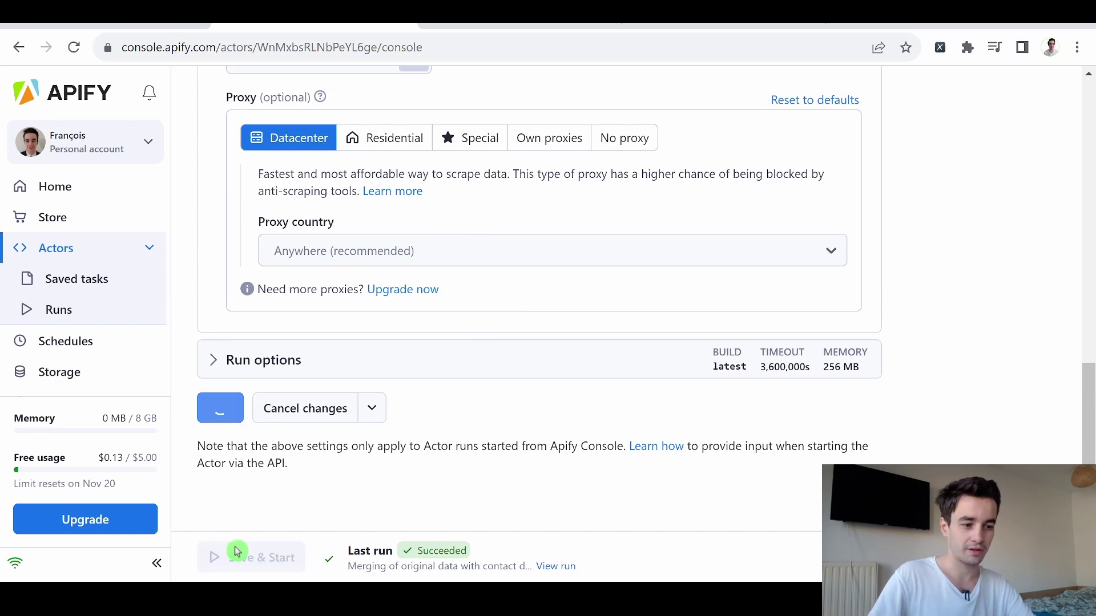
scroll(648, 313, "down", 2)
scroll(648, 314, "right", 3)
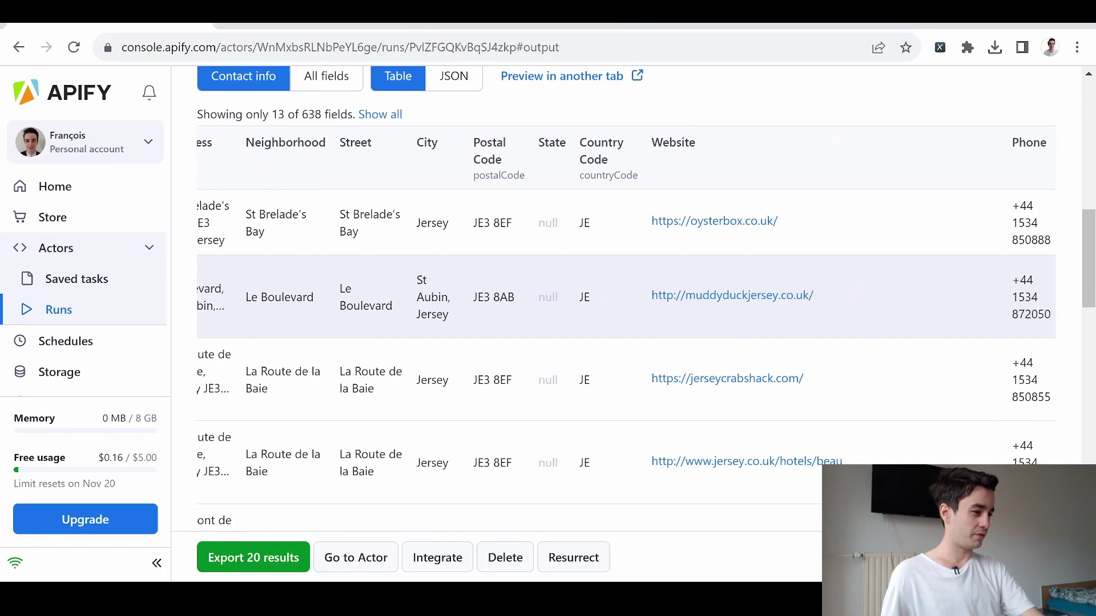
scroll(648, 313, "right", 3)
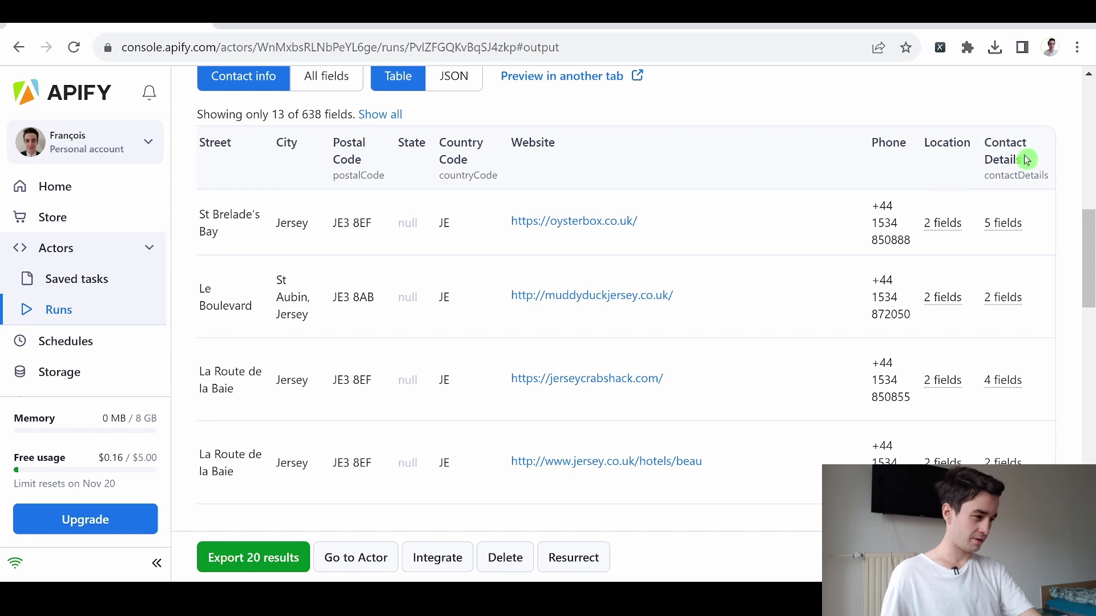
mouse_move(1003, 223)
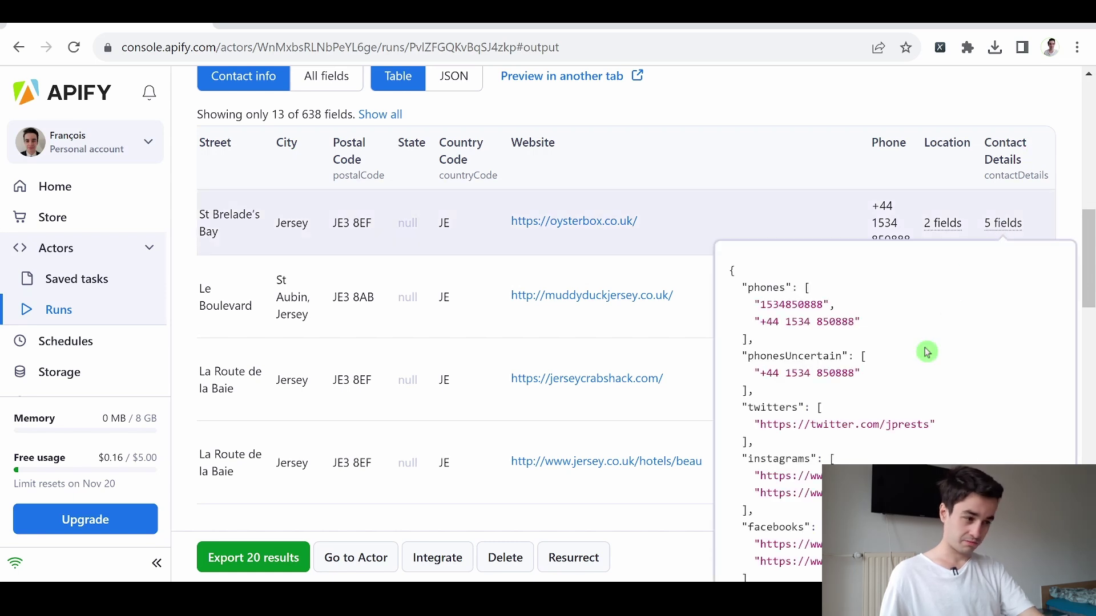
scroll(875, 320, "down", 2)
scroll(875, 320, "down", 1)
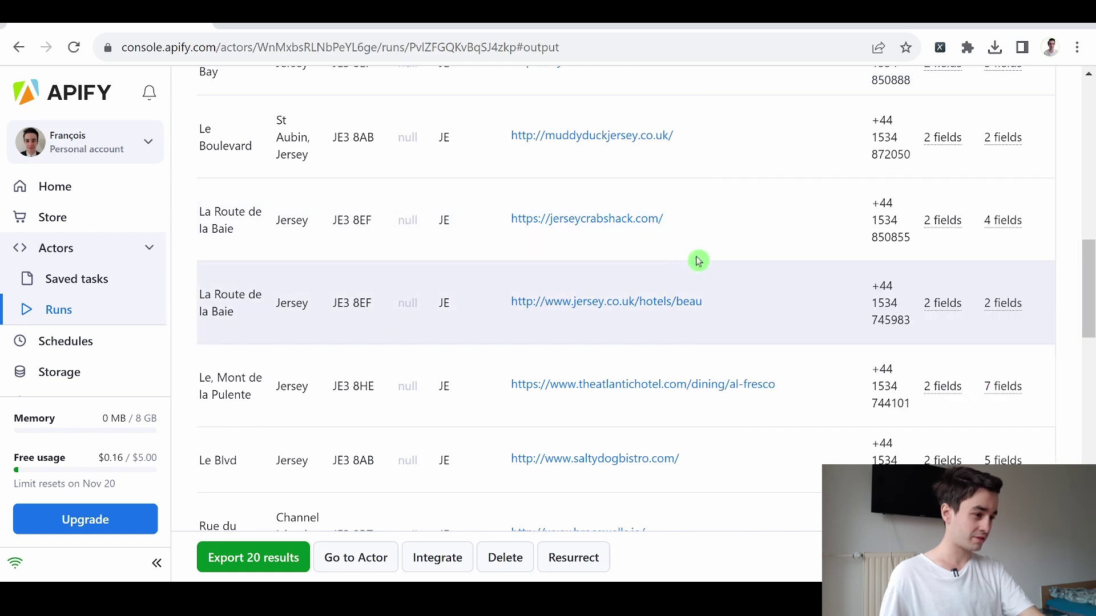
scroll(770, 262, "up", 2)
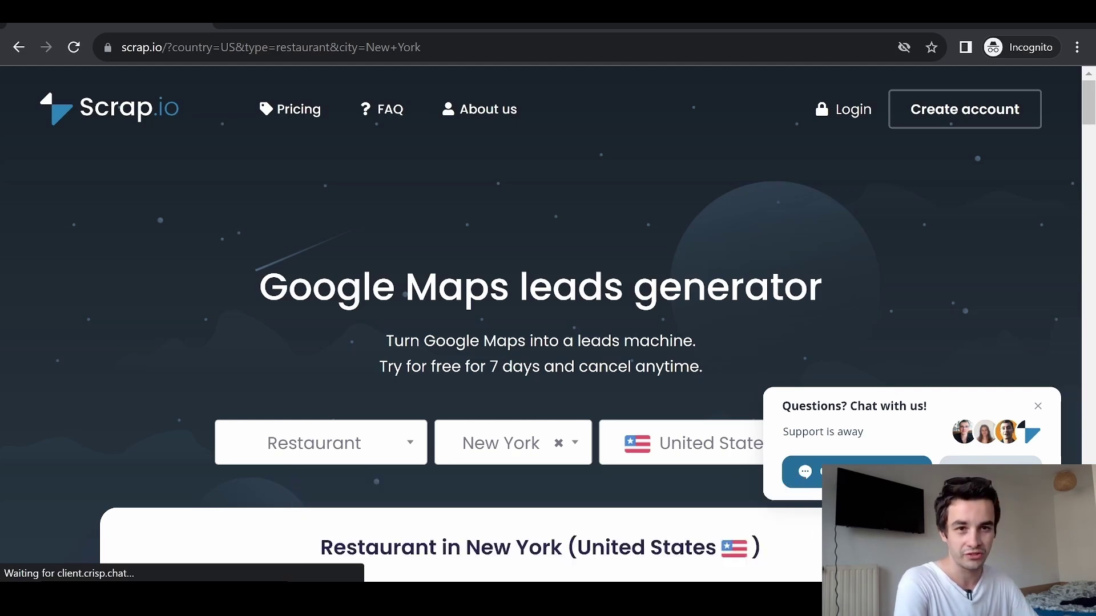
scroll(548, 343, "down", 4)
scroll(548, 343, "down", 3)
scroll(548, 343, "down", 2)
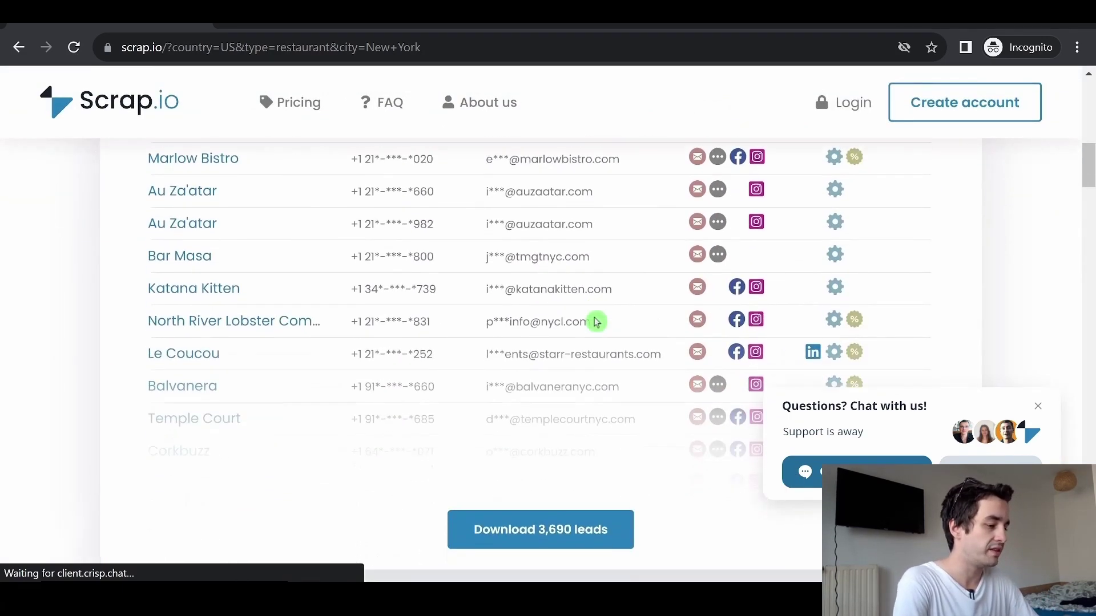
scroll(548, 343, "down", 1)
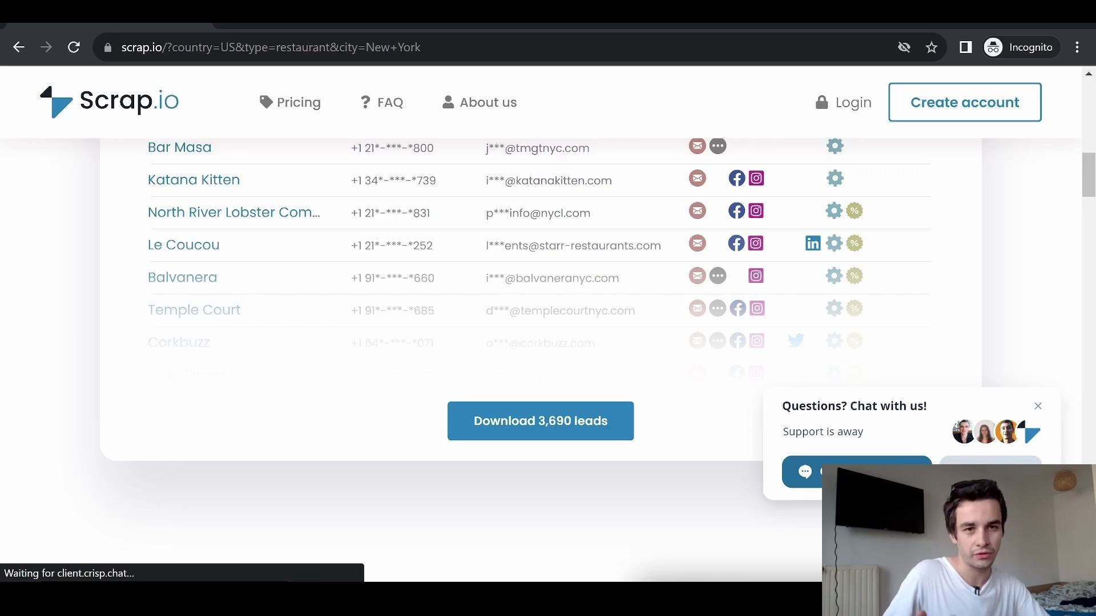
scroll(594, 320, "down", 5)
scroll(594, 321, "up", 10)
scroll(594, 320, "up", 5)
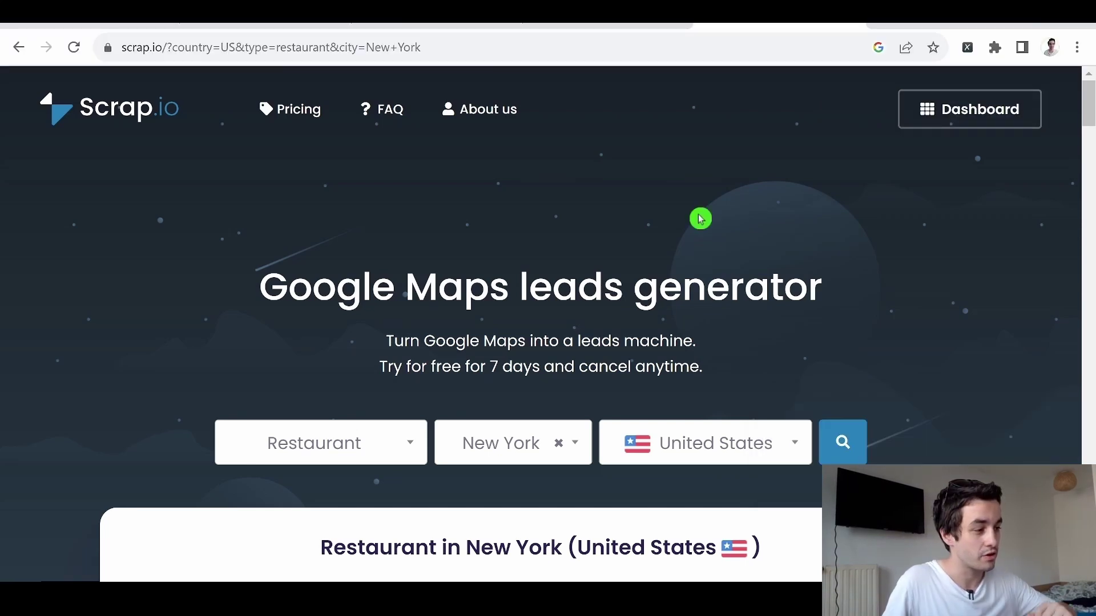
On the Dashboard search, confirm Restaurant as the activity and choose United States as the country
left_click(967, 126)
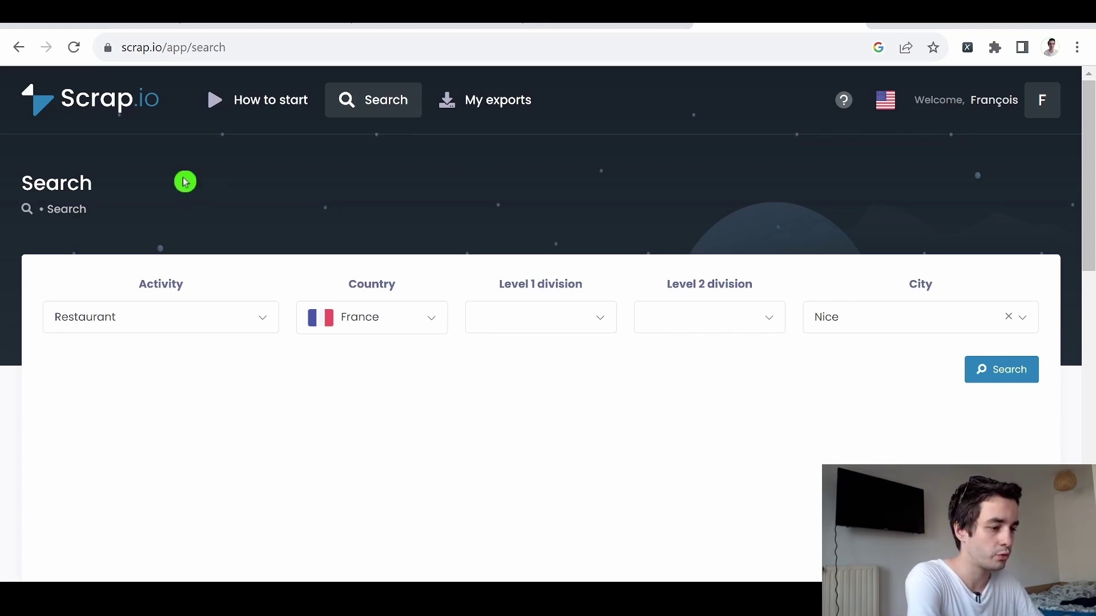
left_click(189, 320)
type("restau")
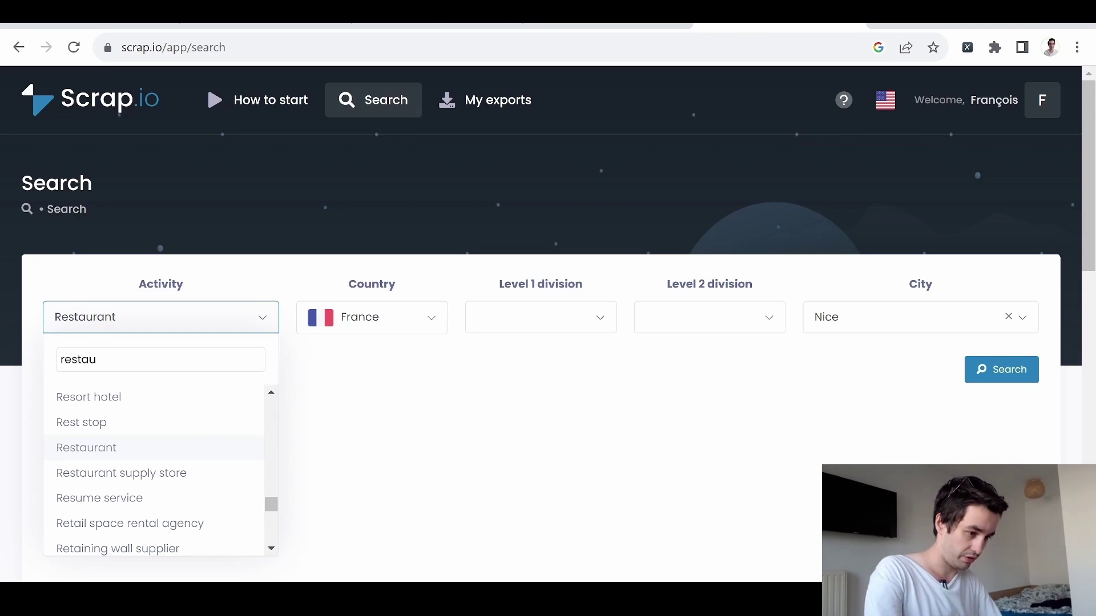
type("rant")
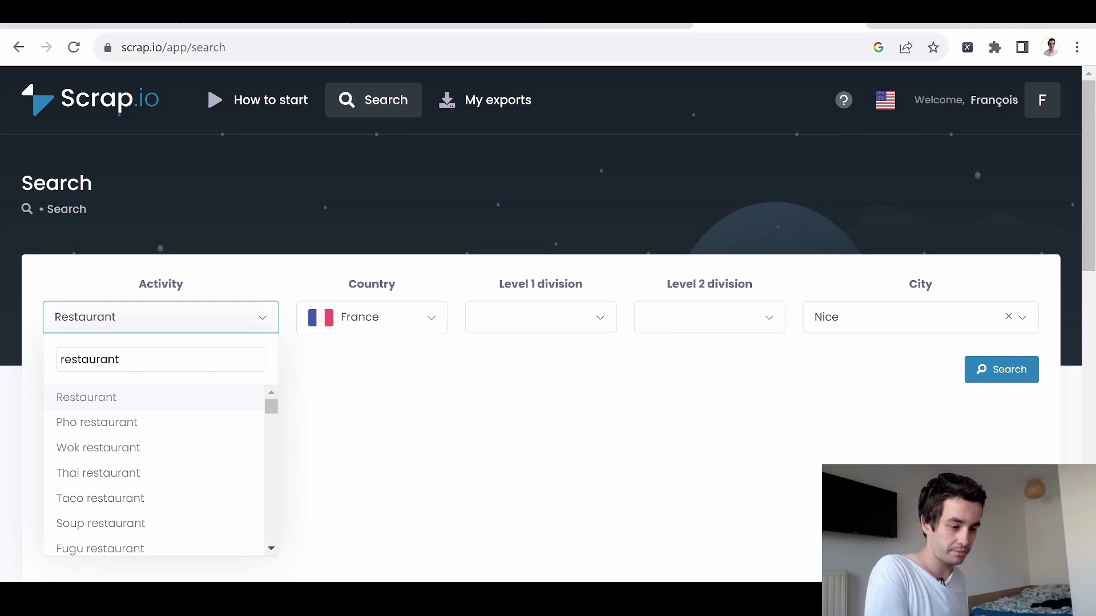
scroll(133, 432, "down", 1)
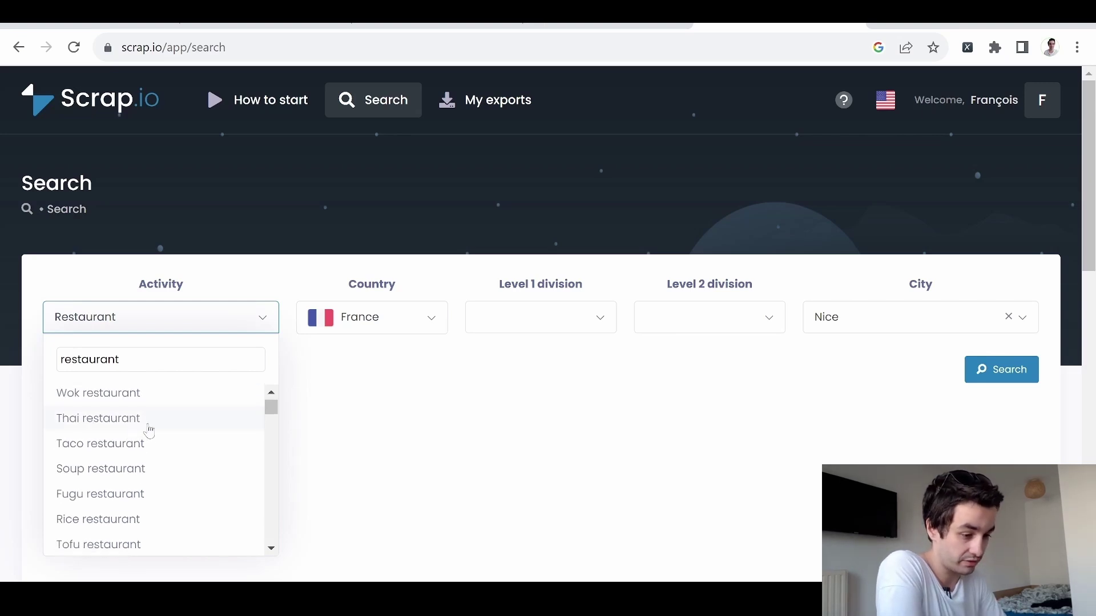
scroll(149, 431, "down", 2)
scroll(149, 434, "down", 2)
scroll(150, 434, "down", 1)
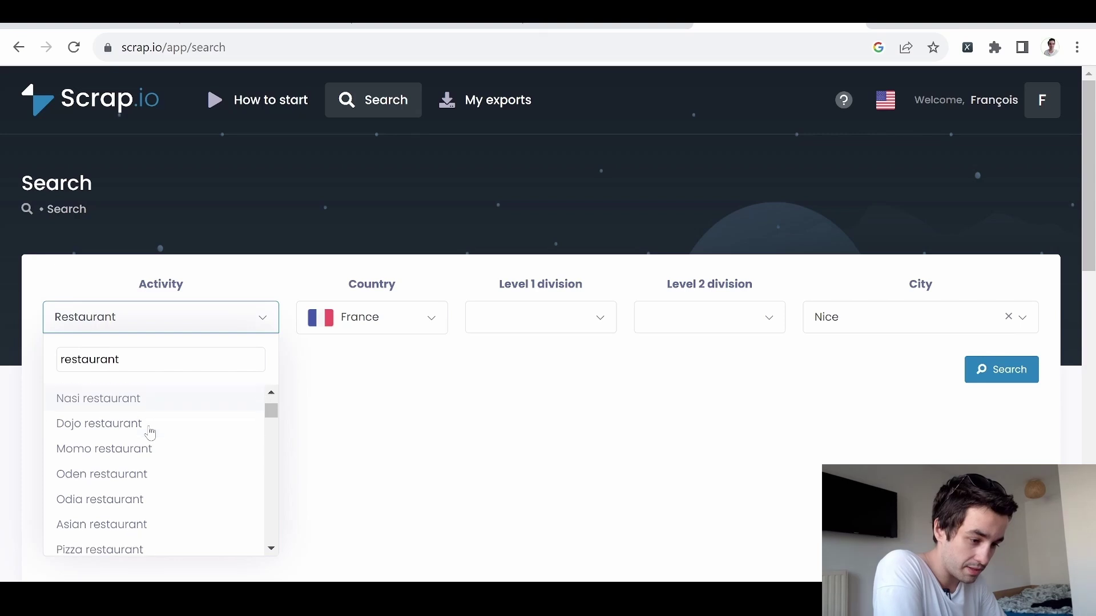
scroll(150, 435, "down", 2)
scroll(100, 477, "down", 2)
scroll(100, 477, "down", 2)
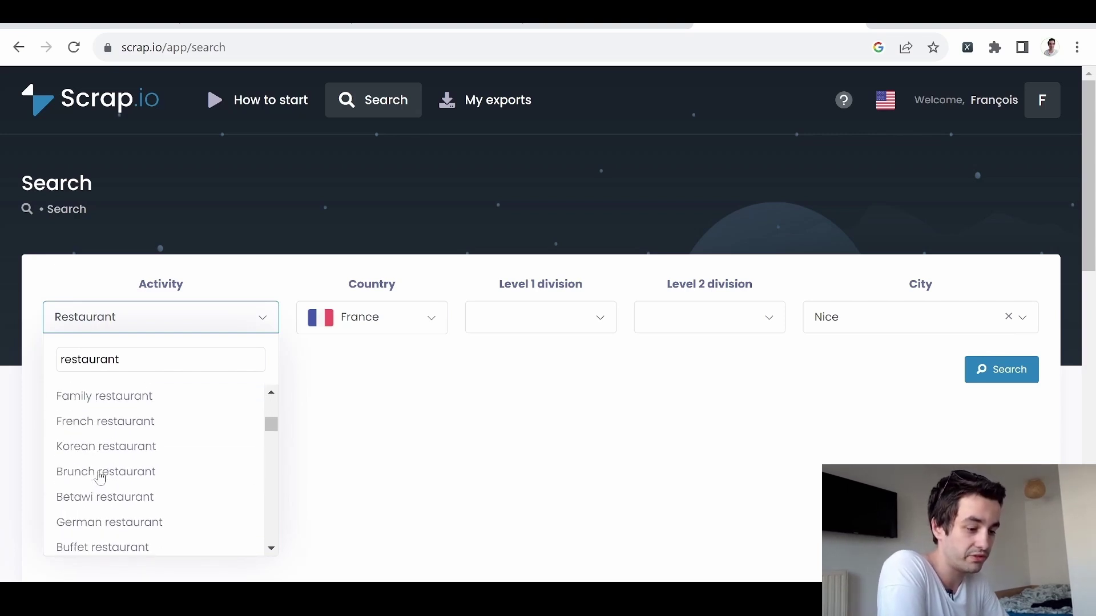
scroll(100, 477, "down", 2)
scroll(187, 472, "down", 2)
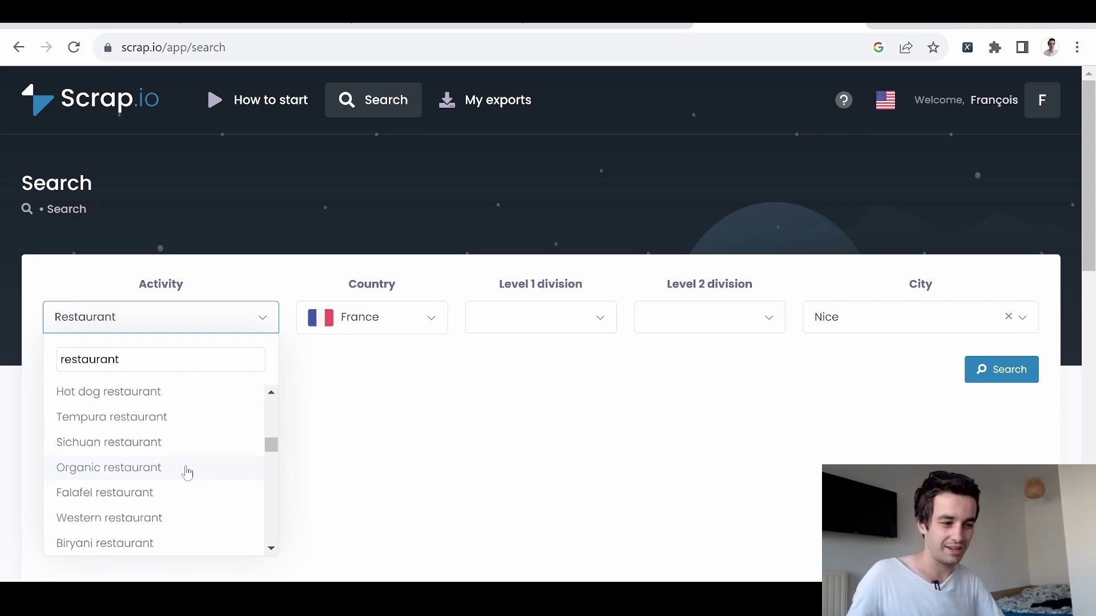
scroll(188, 474, "down", 2)
left_click(382, 310)
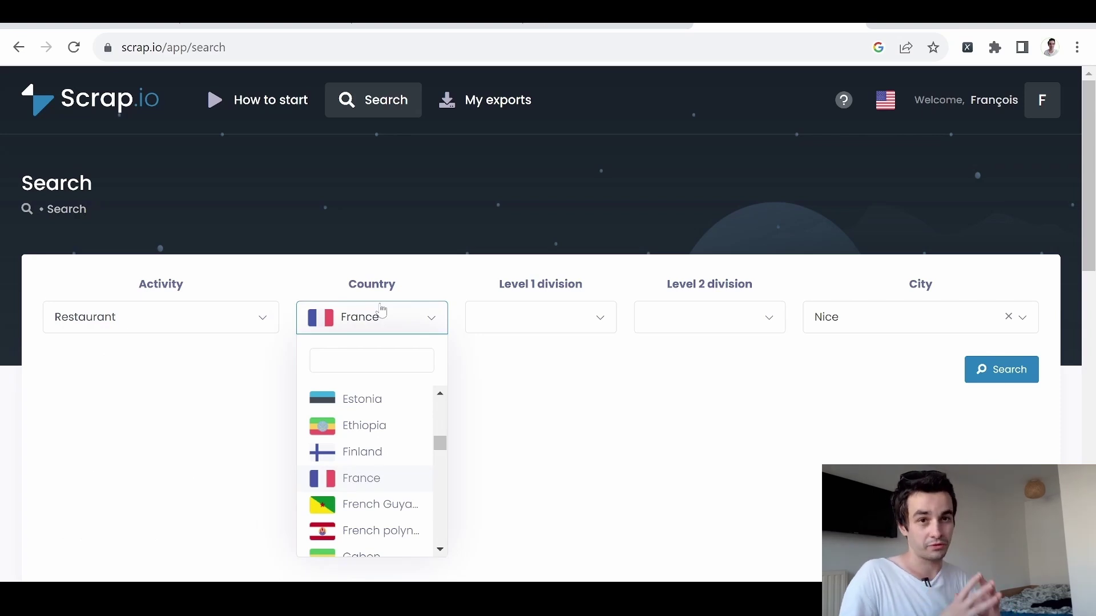
scroll(408, 471, "up", 5)
scroll(409, 472, "up", 3)
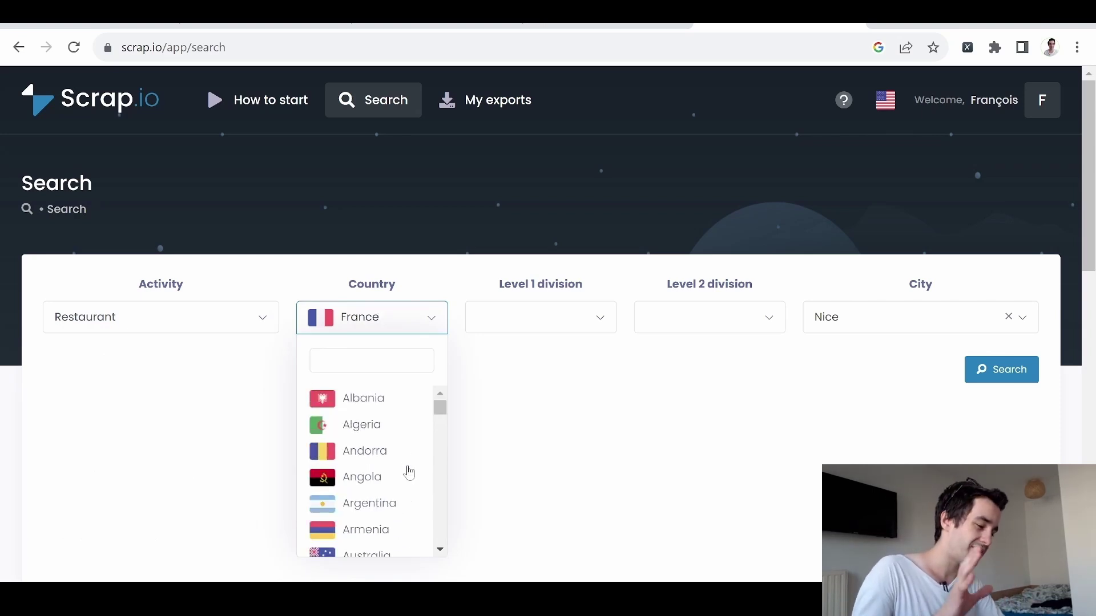
scroll(409, 472, "down", 5)
scroll(409, 472, "down", 5)
scroll(408, 472, "down", 1)
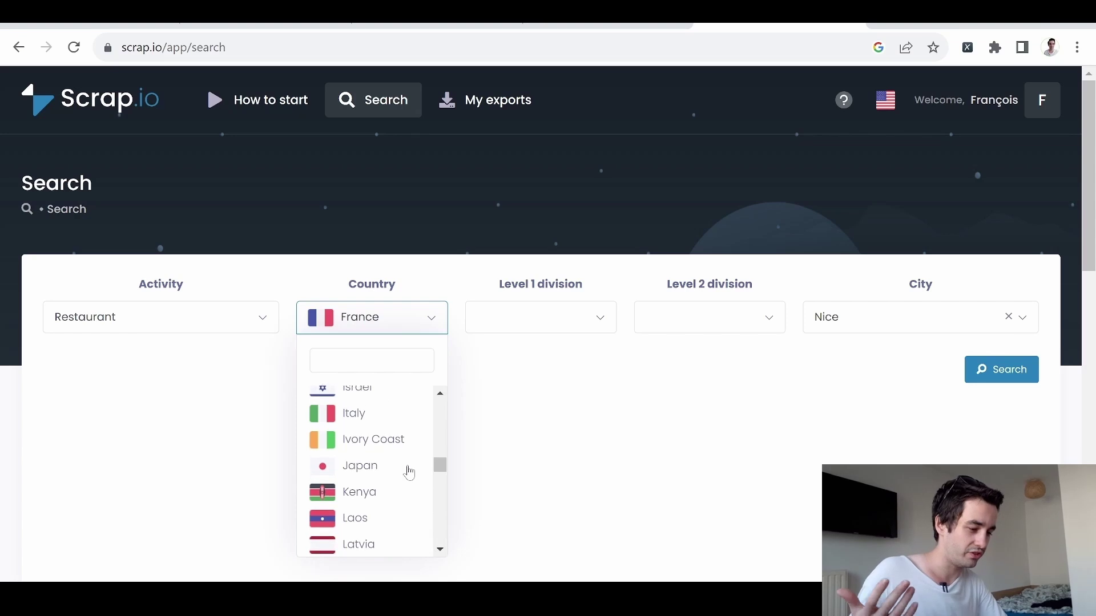
scroll(408, 472, "down", 4)
scroll(408, 472, "down", 10)
scroll(408, 472, "down", 8)
scroll(408, 472, "down", 2)
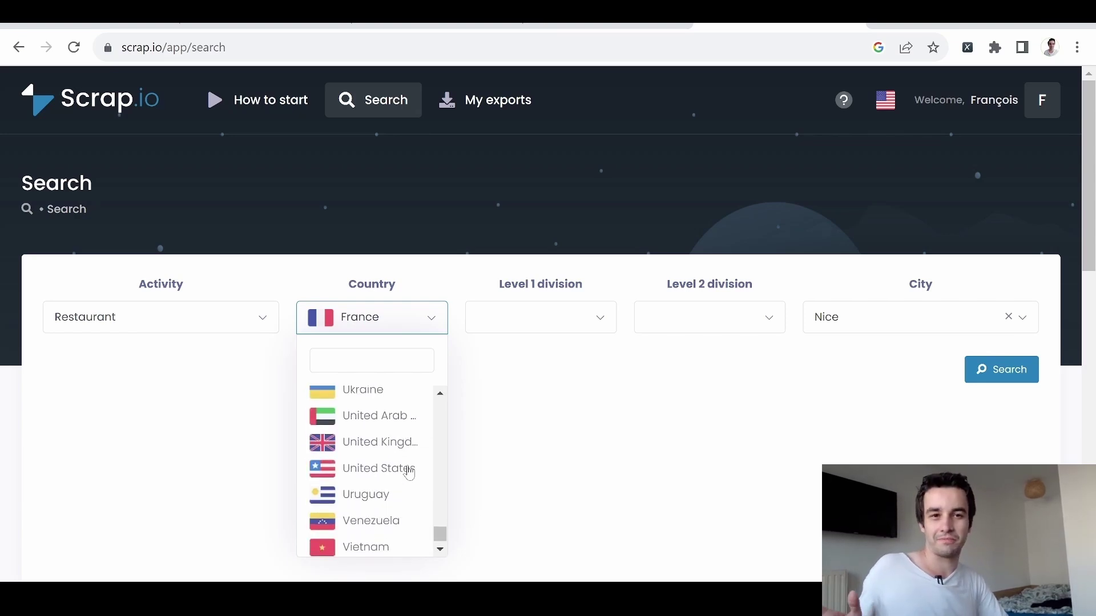
scroll(409, 472, "down", 1)
type("u")
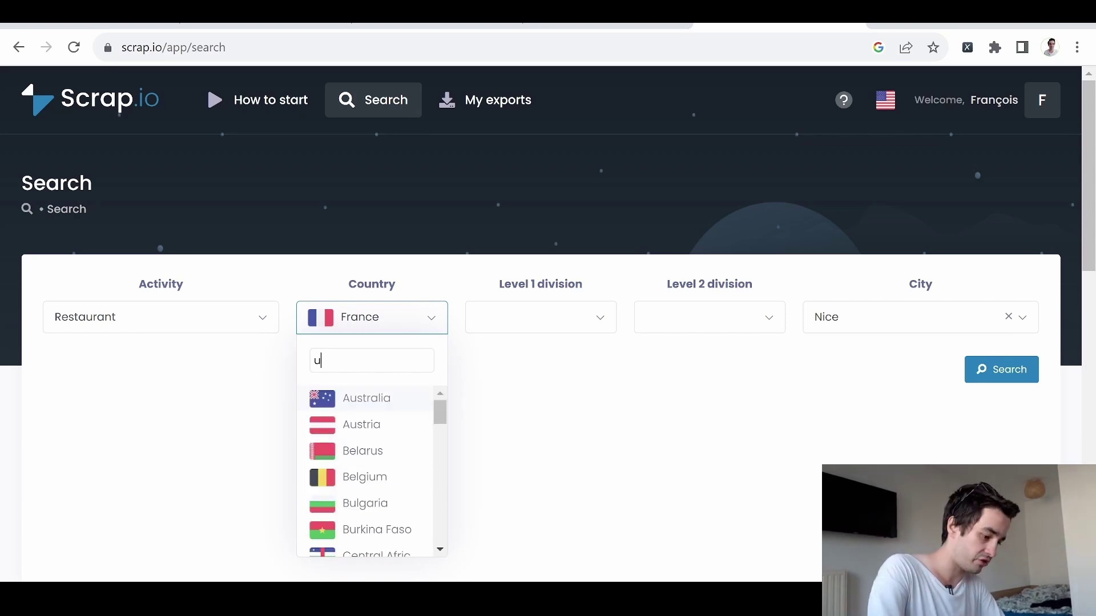
type("nited")
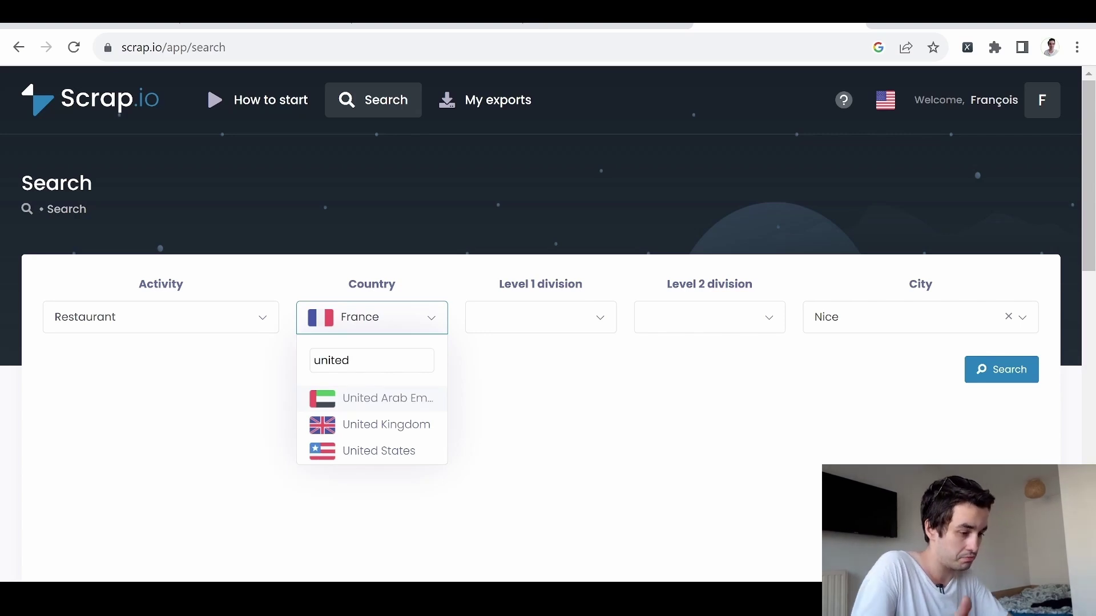
left_click(398, 452)
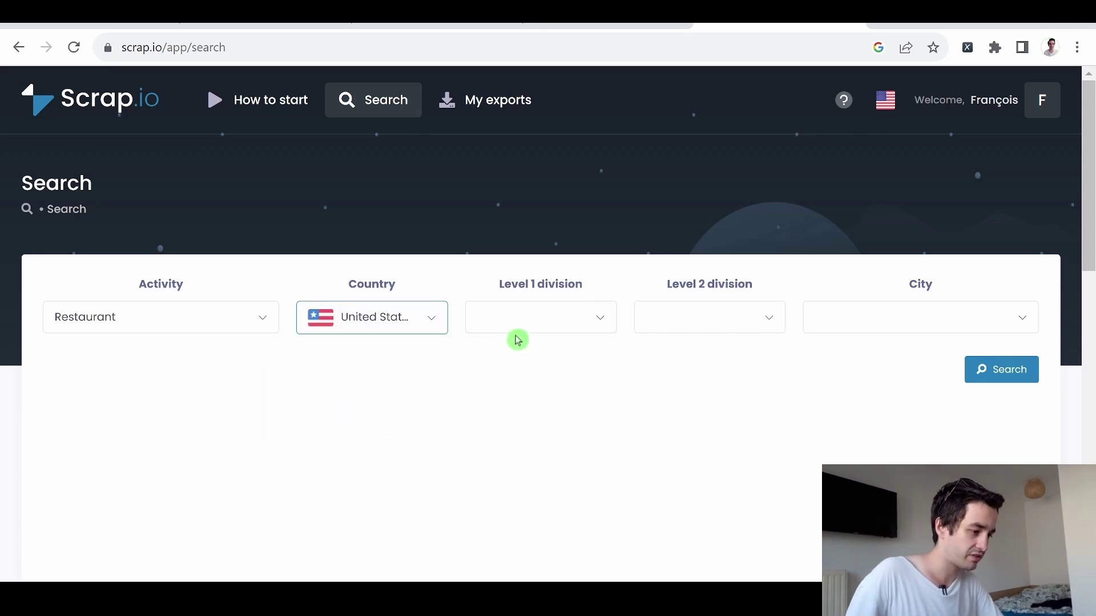
left_click(550, 320)
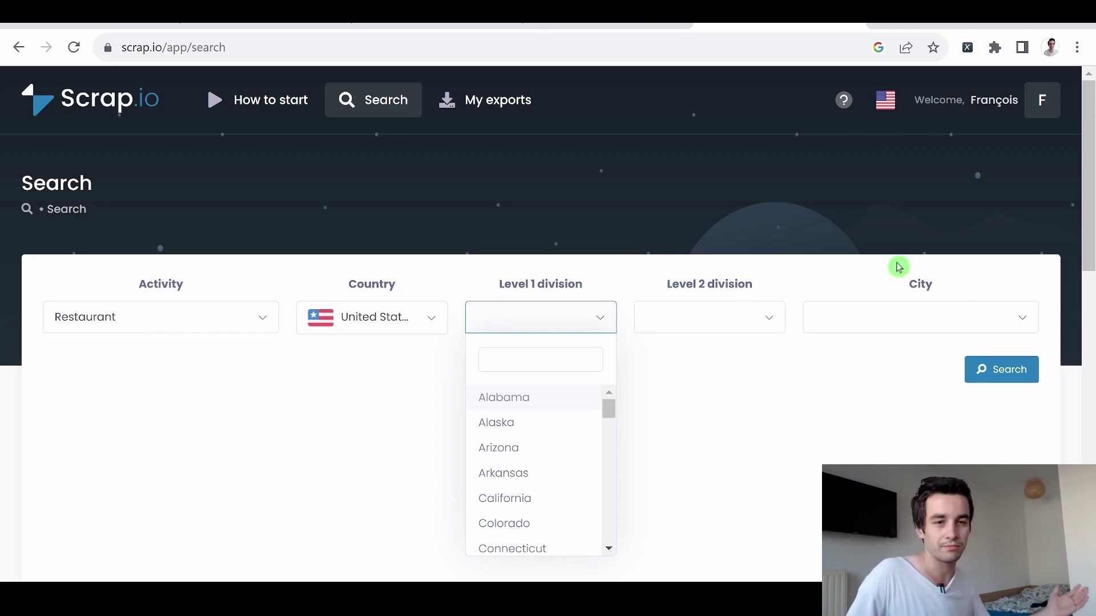
Set the city to New York and run the search, returning about 6,482 restaurants
left_click(921, 317)
type("new y")
type("k")
key("Return")
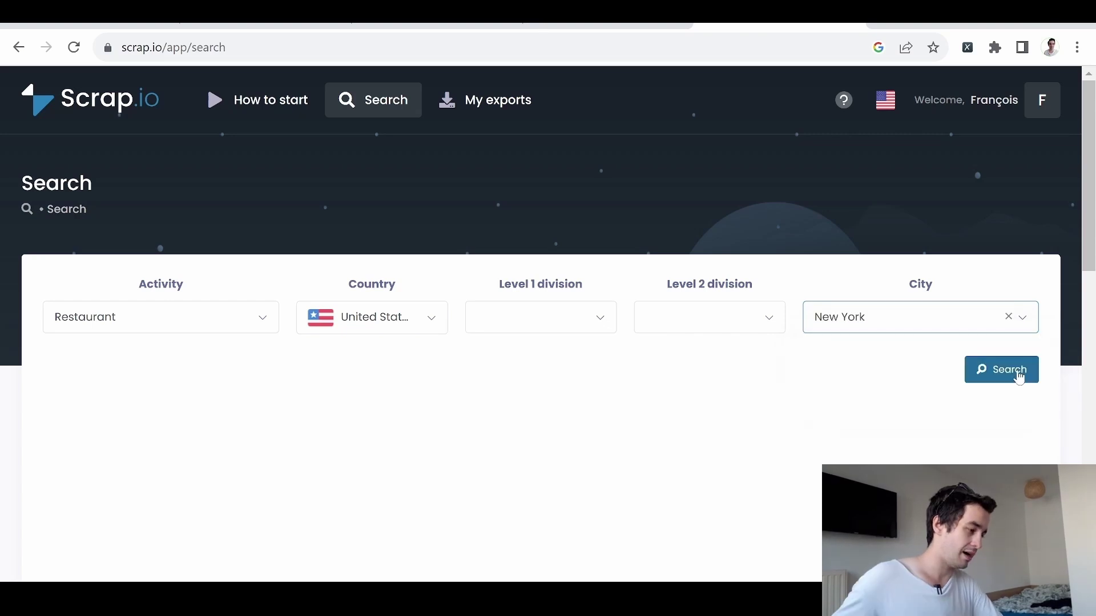
left_click(1018, 374)
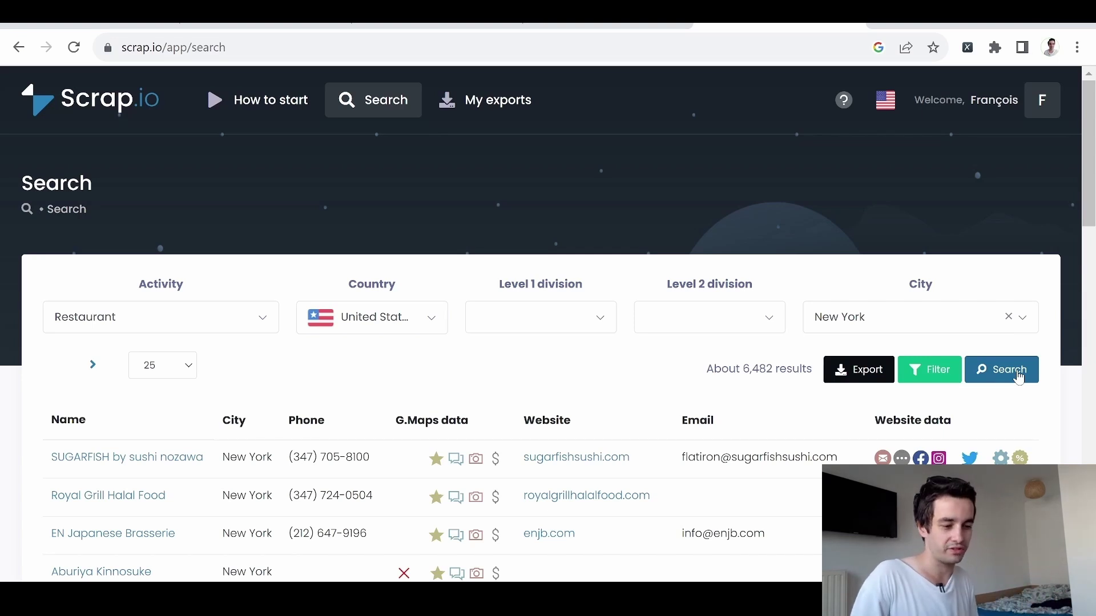
scroll(558, 338, "down", 1)
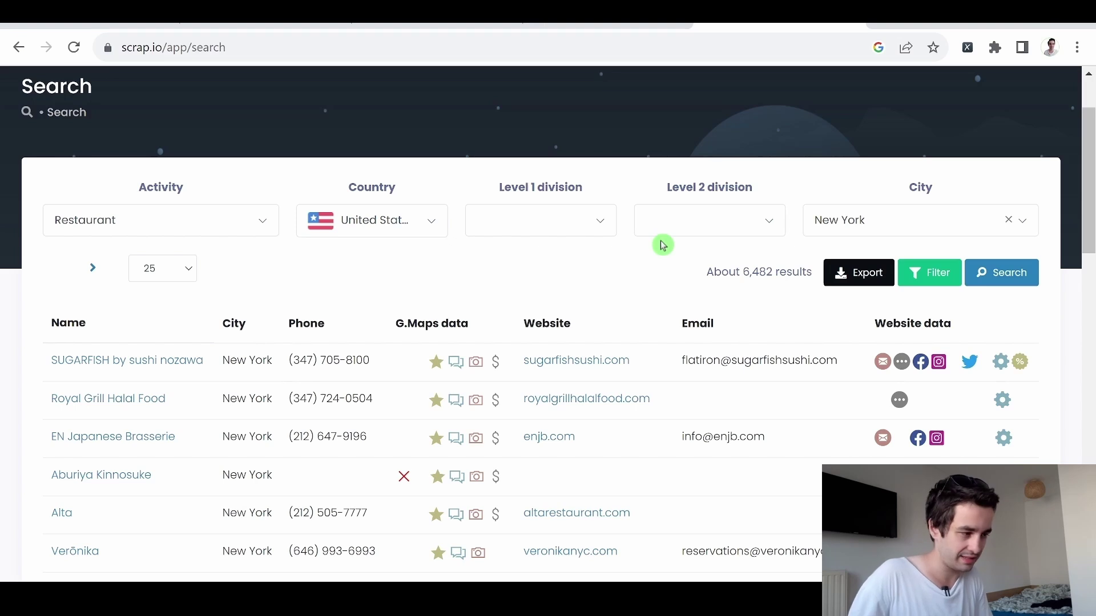
scroll(651, 300, "down", 1)
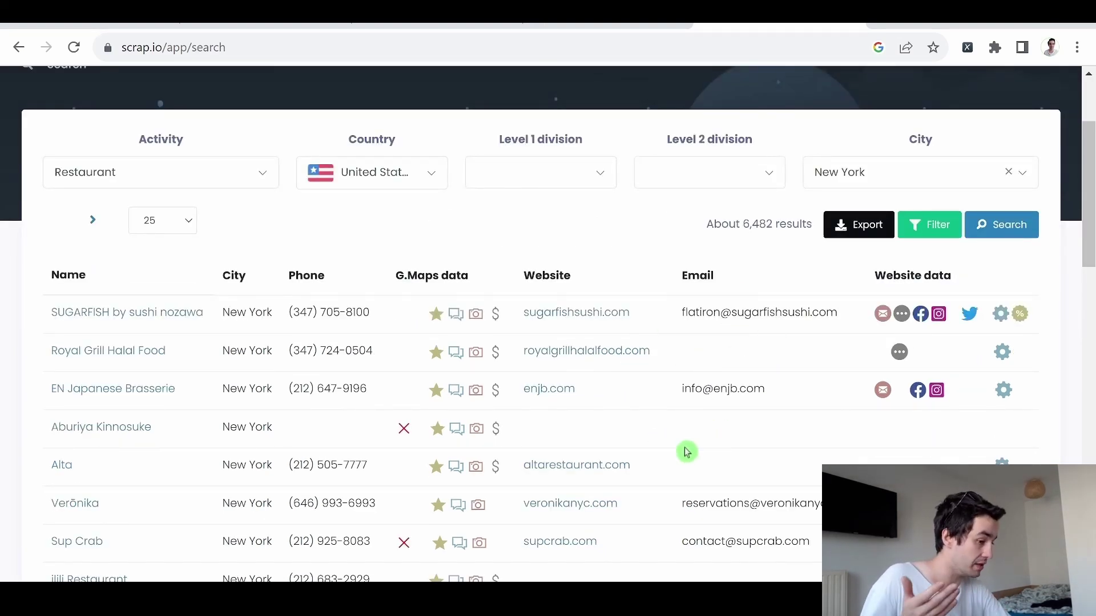
scroll(754, 454, "down", 2)
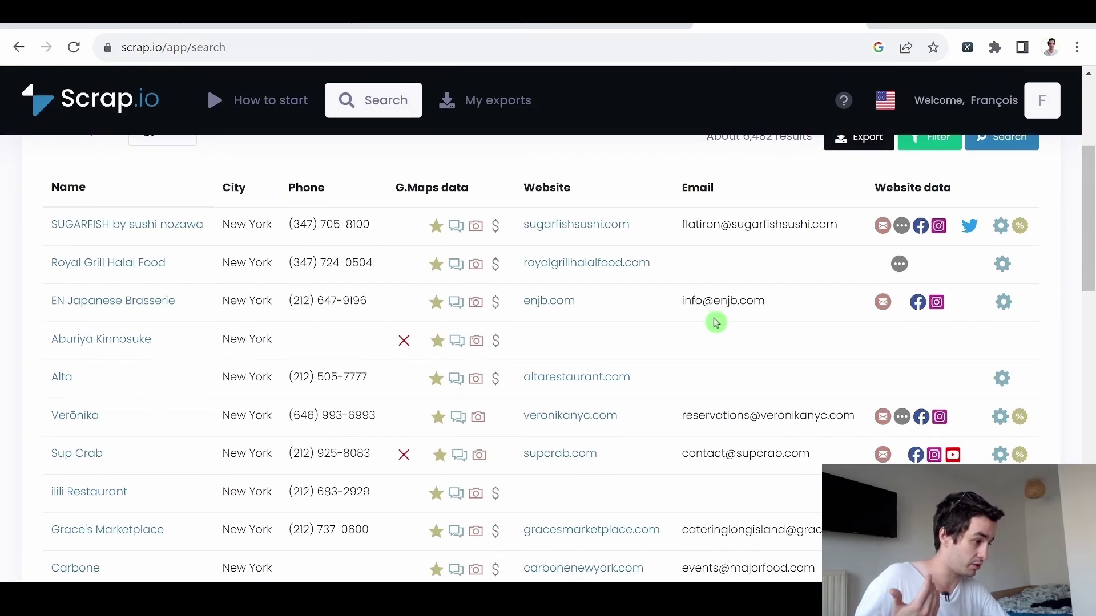
scroll(480, 342, "down", 1)
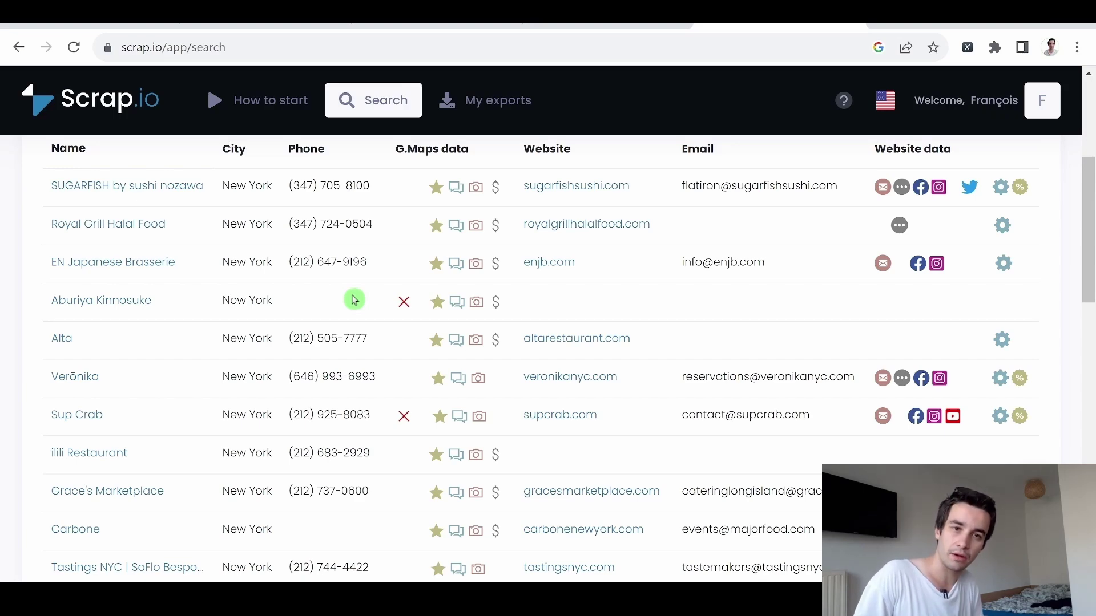
scroll(942, 390, "up", 3)
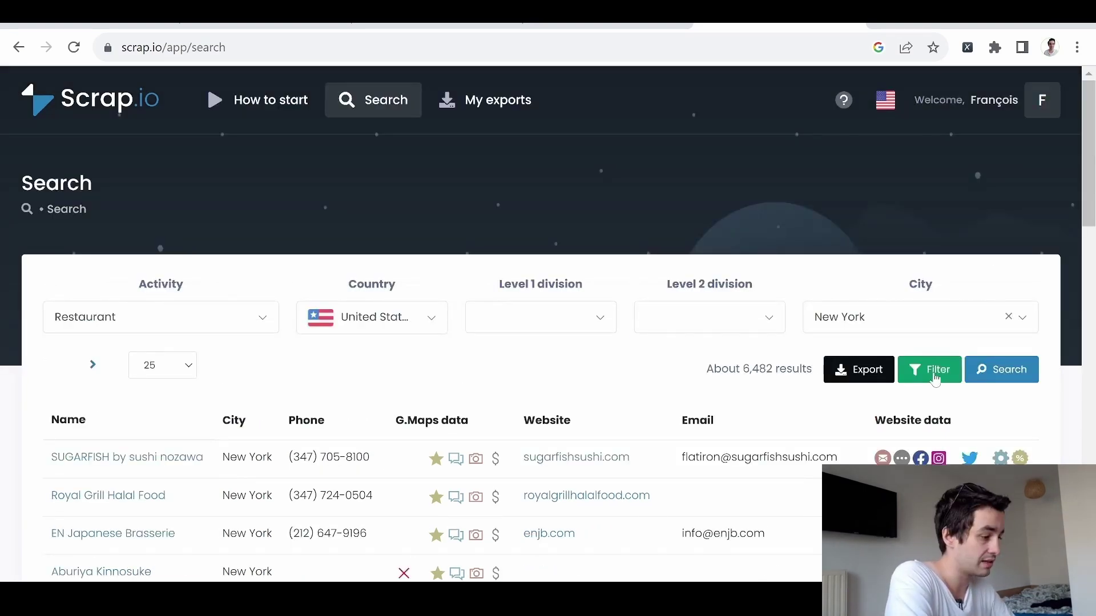
Filter to main-activity restaurants with phone and email present, listing claimed set to All
left_click(935, 377)
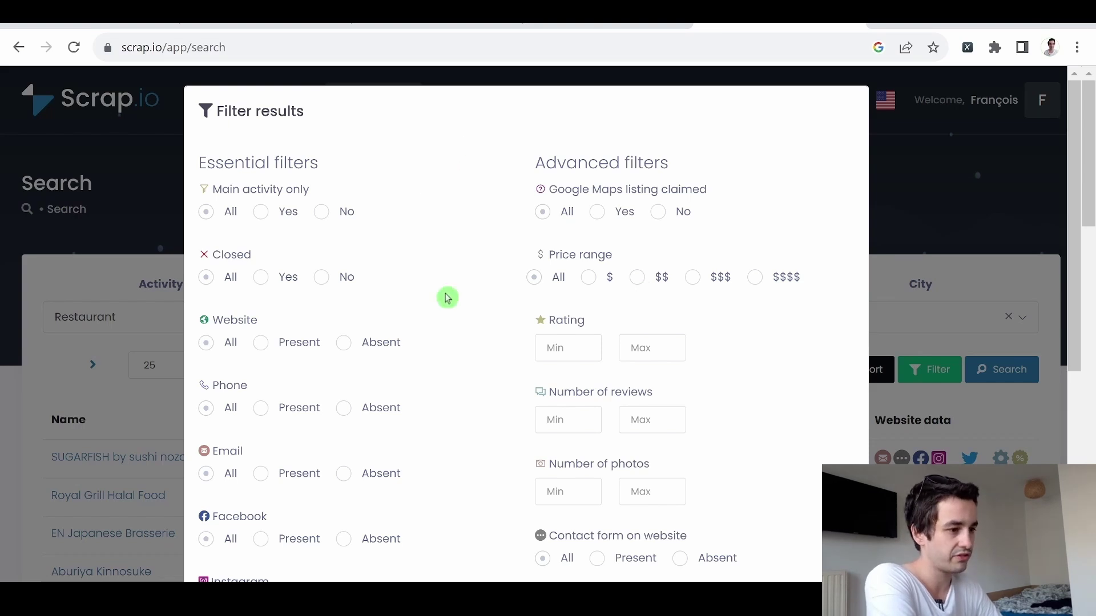
scroll(446, 298, "down", 1)
left_click(260, 184)
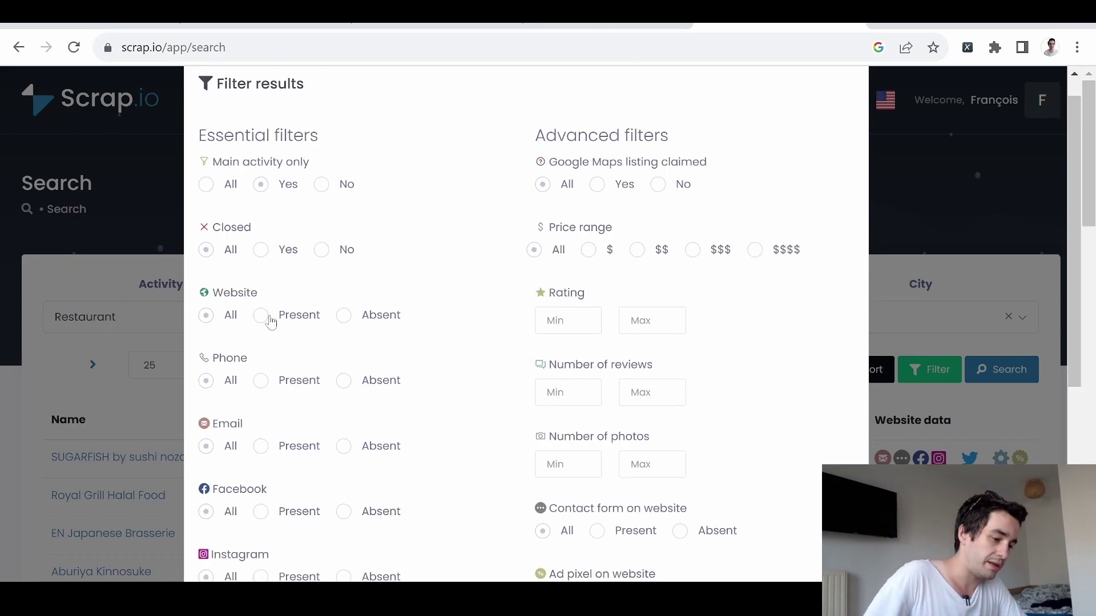
left_click(261, 380)
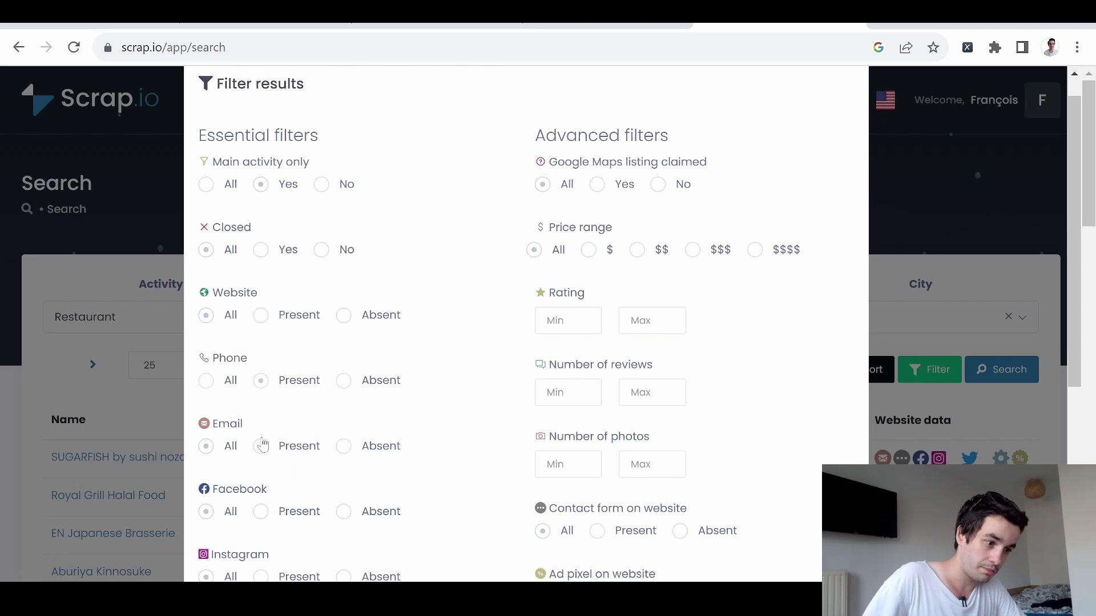
scroll(355, 328, "down", 3)
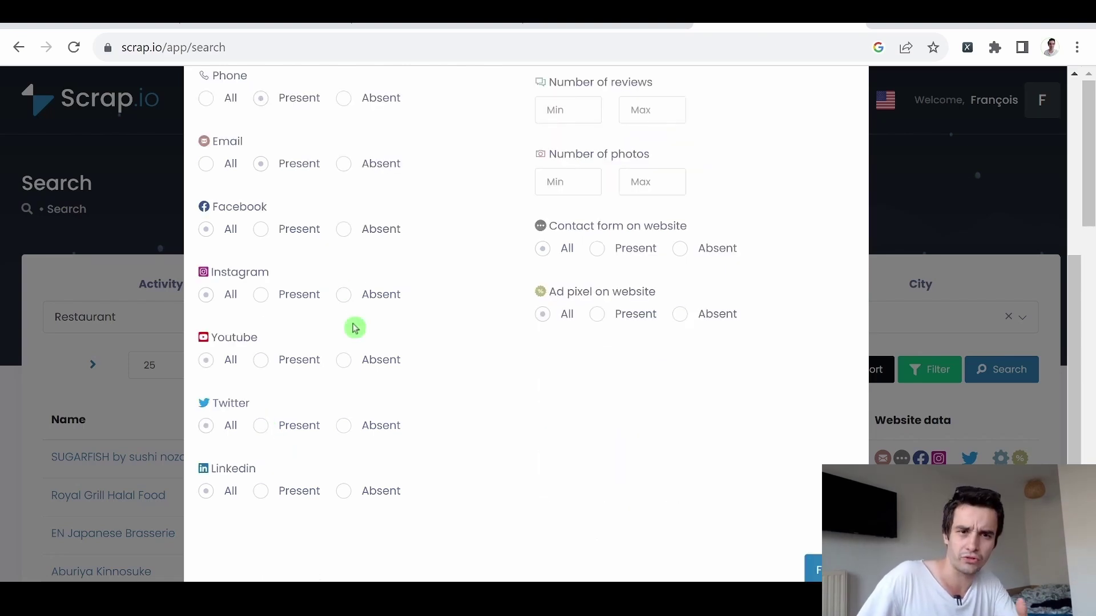
scroll(355, 328, "up", 4)
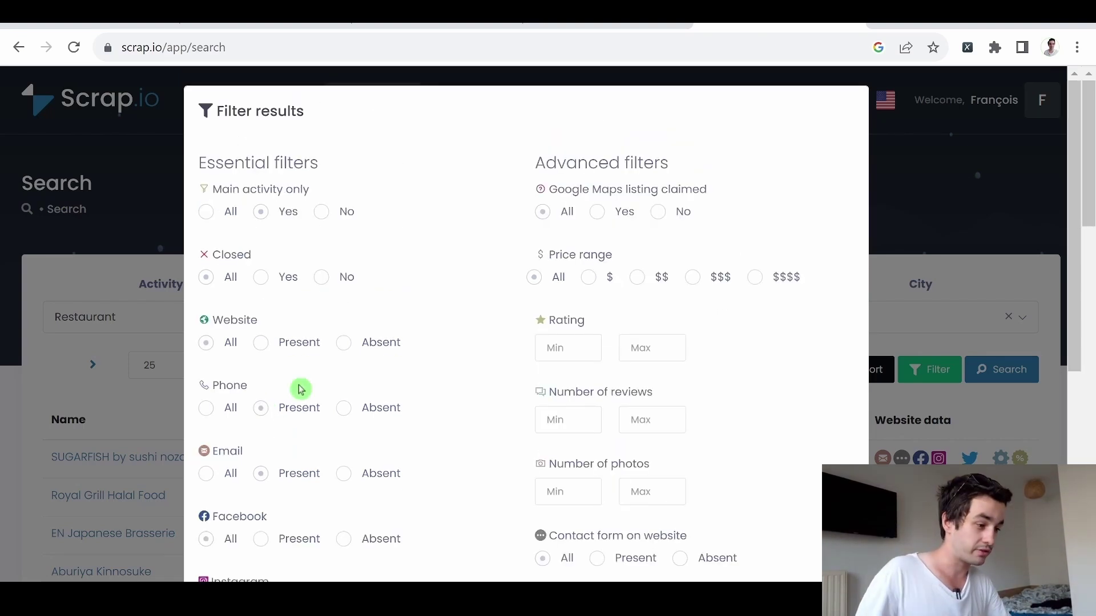
scroll(592, 174, "down", 1)
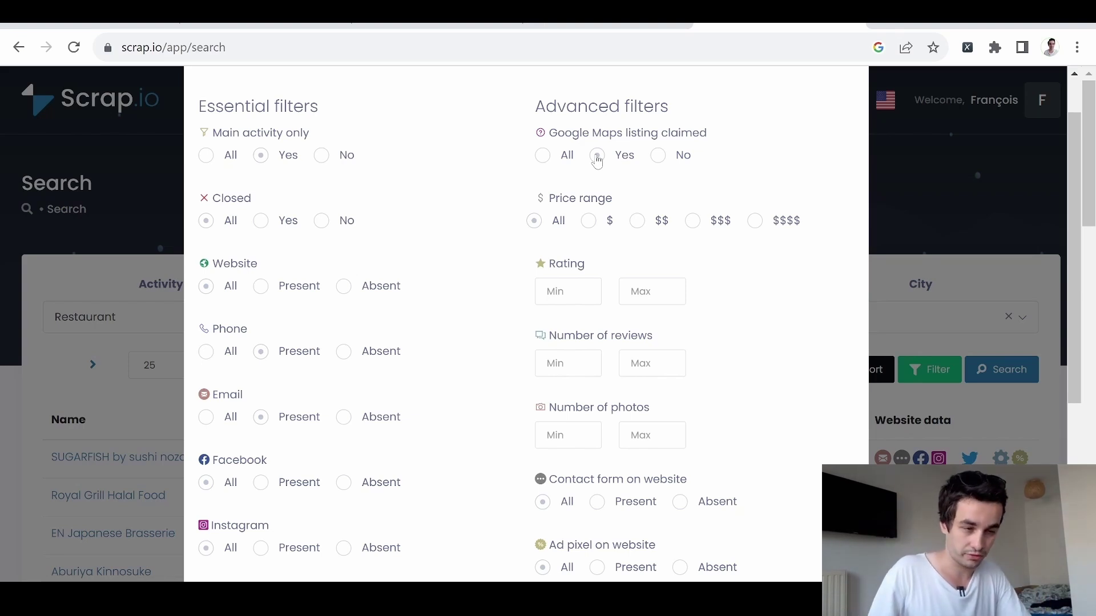
left_click(597, 157)
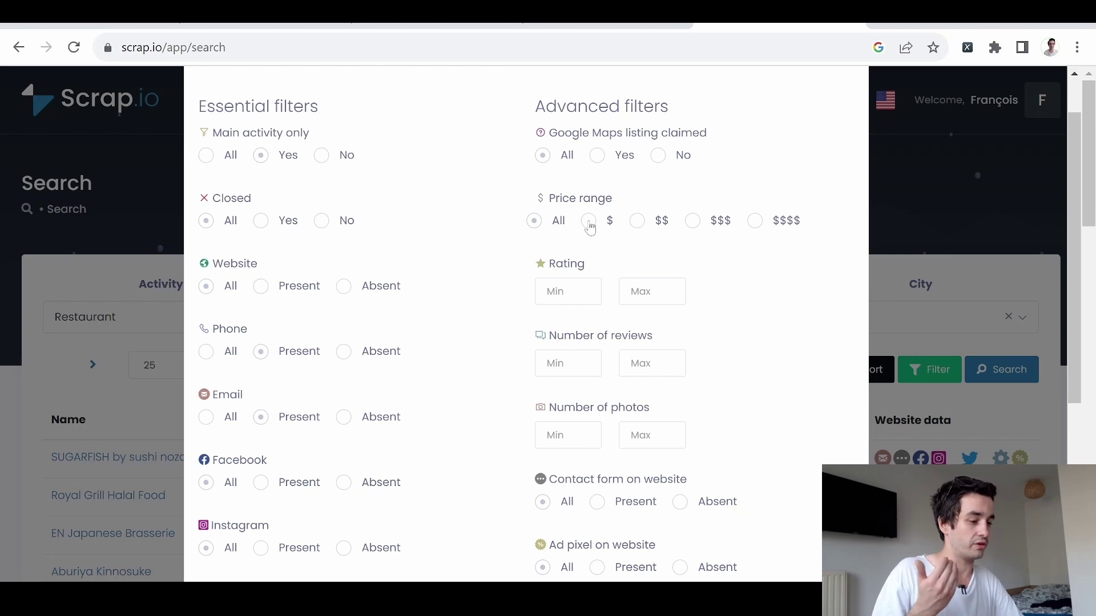
scroll(665, 292, "down", 1)
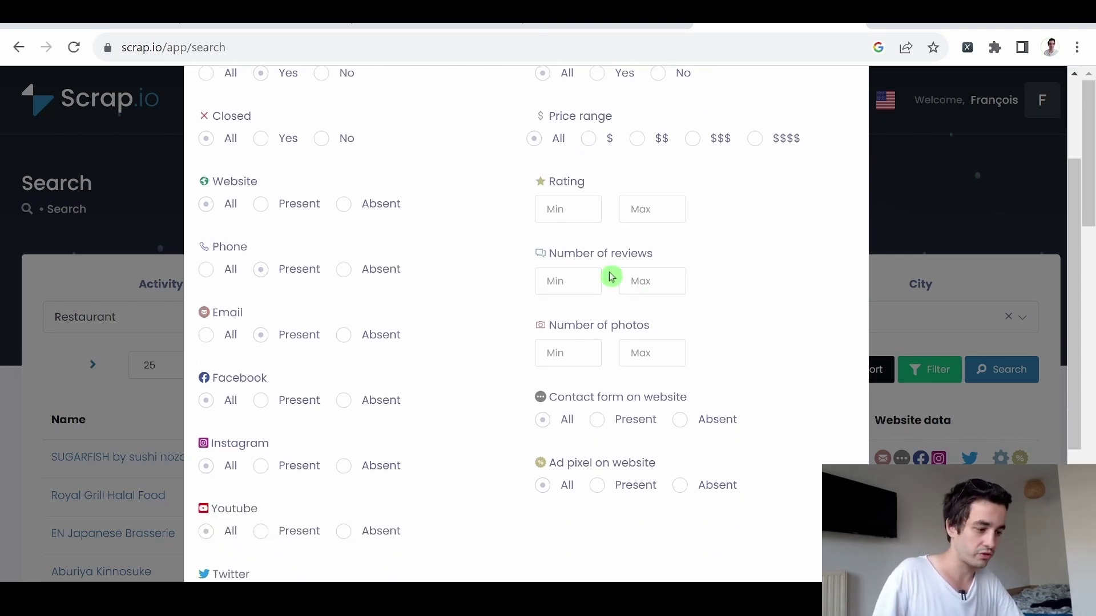
scroll(611, 292, "down", 1)
left_click(598, 334)
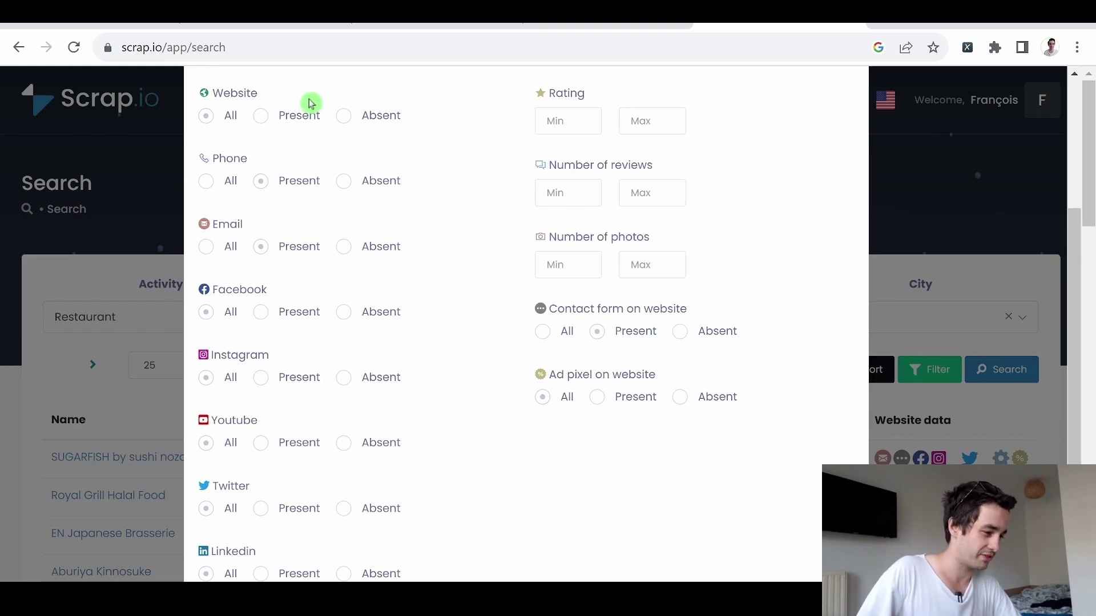
scroll(600, 334, "down", 1)
scroll(582, 347, "down", 1)
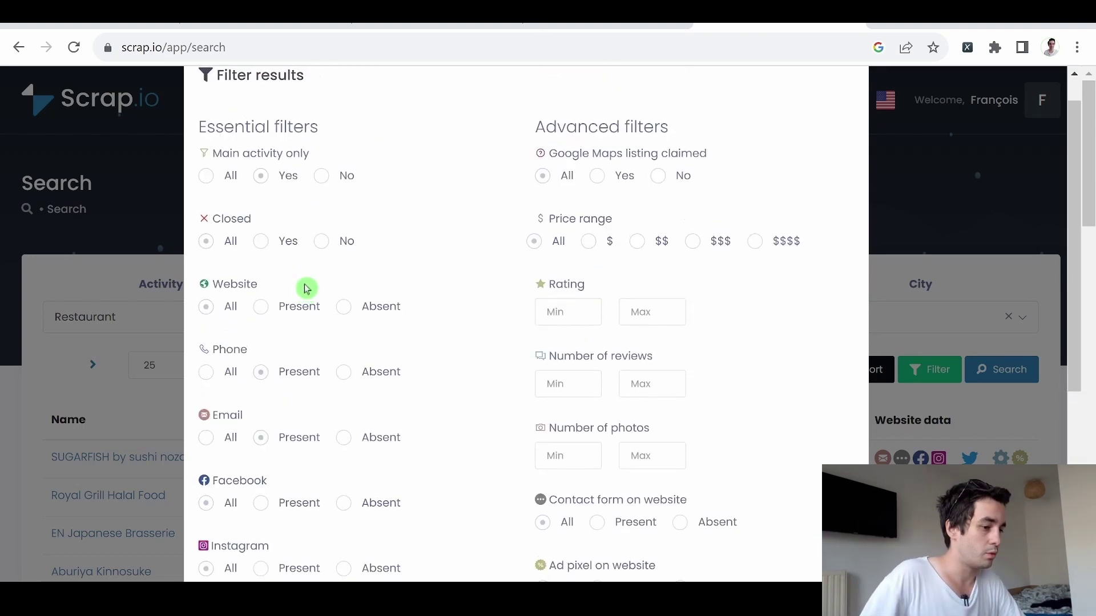
scroll(306, 289, "down", 1)
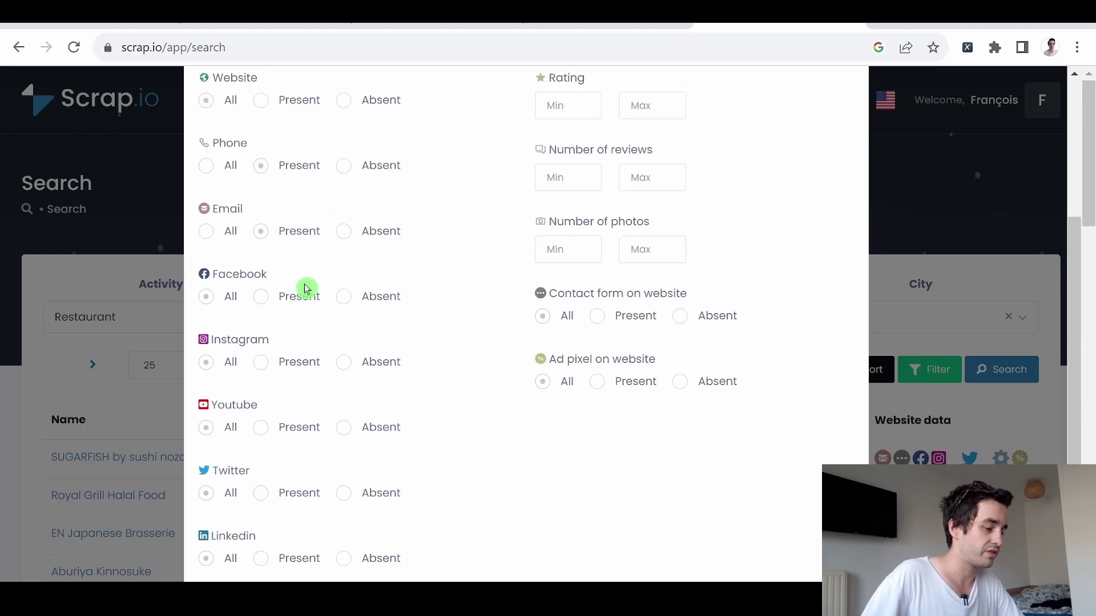
scroll(306, 289, "down", 4)
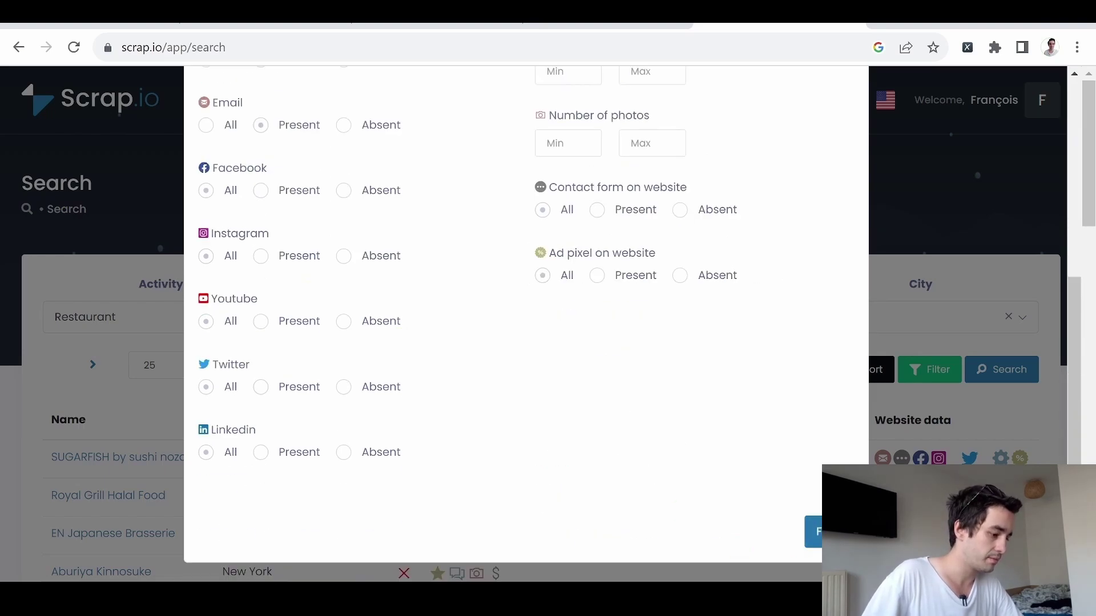
left_click(813, 532)
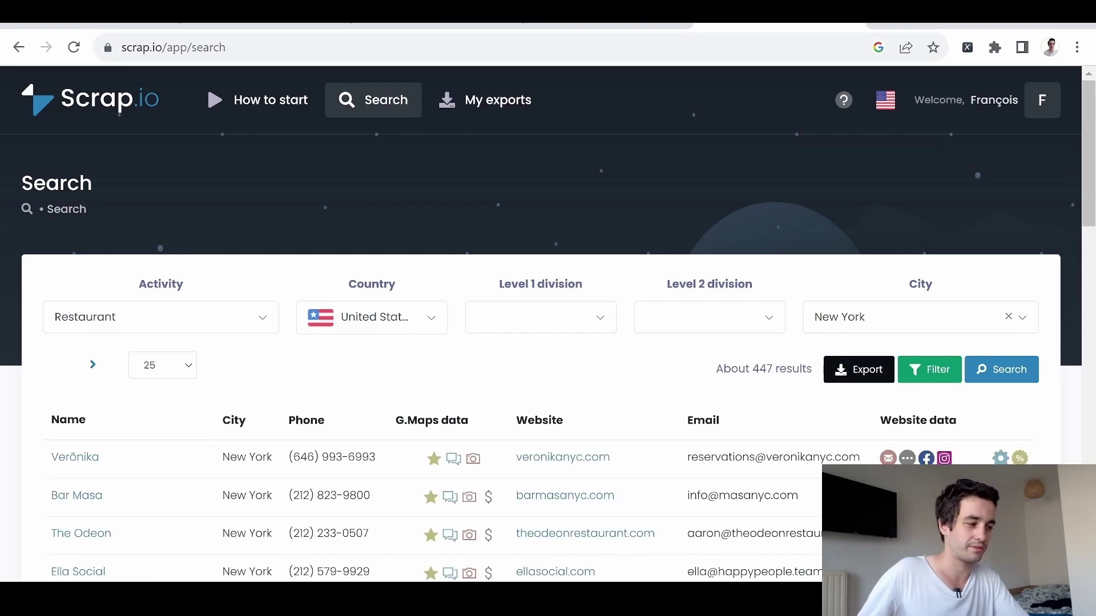
scroll(848, 378, "down", 5)
scroll(848, 378, "down", 3)
scroll(848, 379, "up", 8)
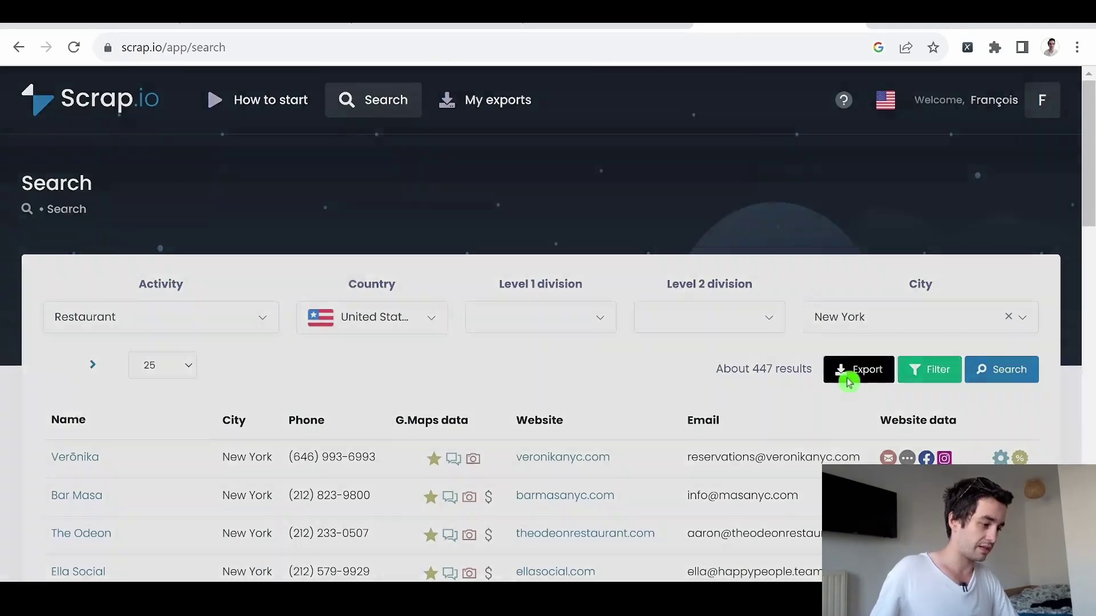
Export the New York results with a 30-line limit and all columns kept
left_click(848, 381)
left_click(531, 231)
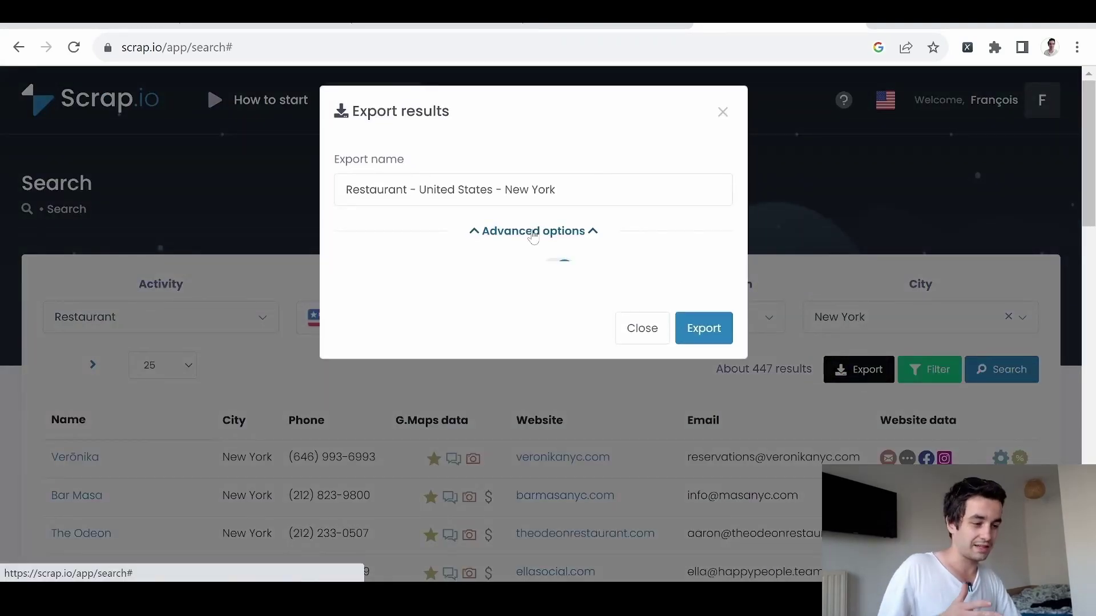
left_click(548, 260)
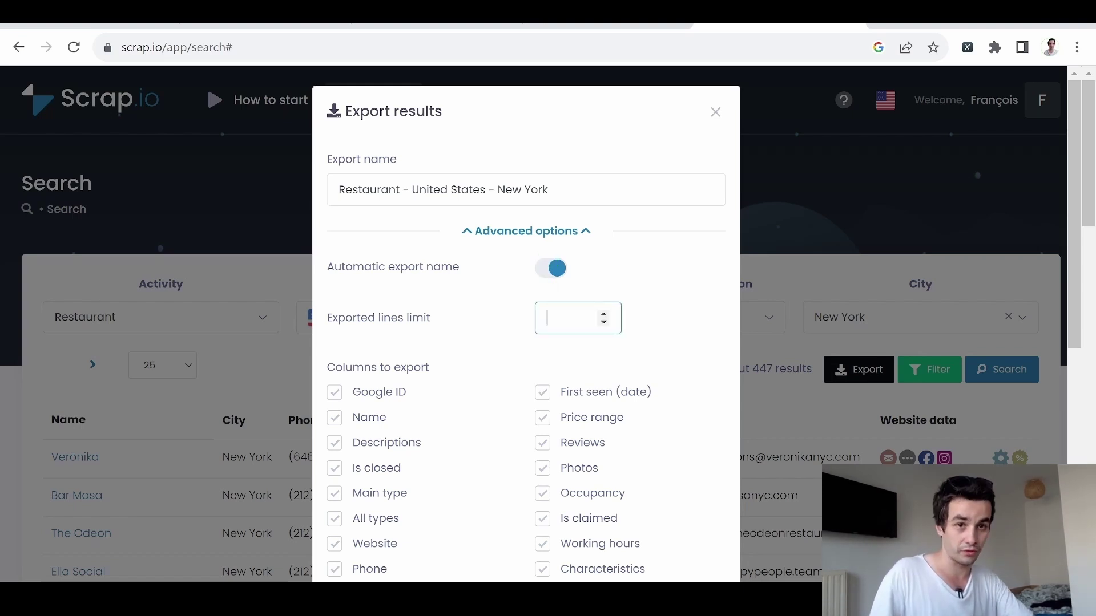
type("30")
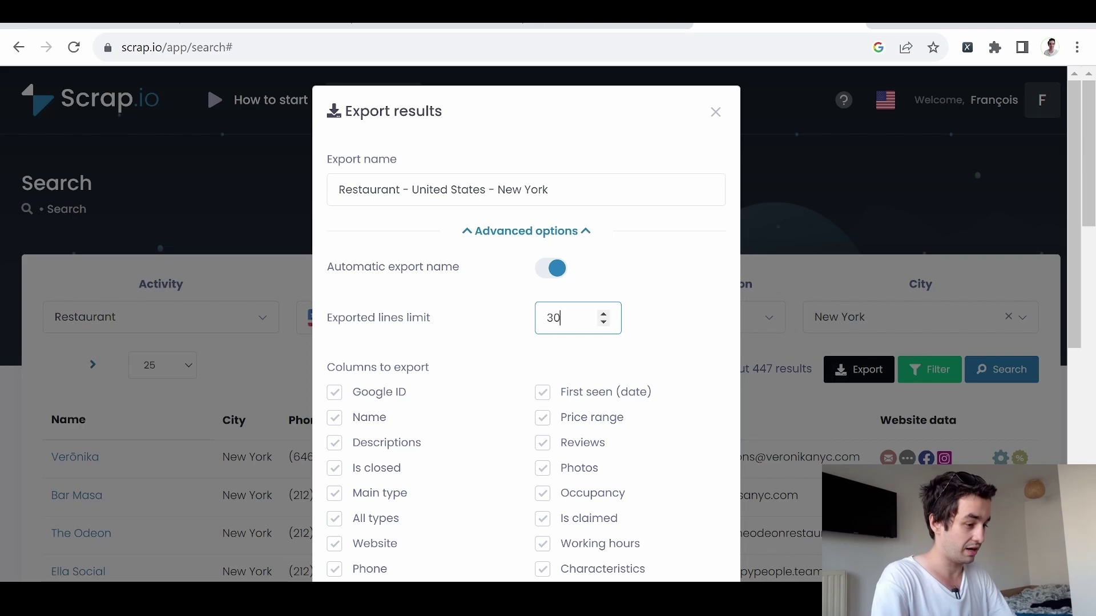
scroll(654, 235, "down", 2)
scroll(663, 248, "up", 1)
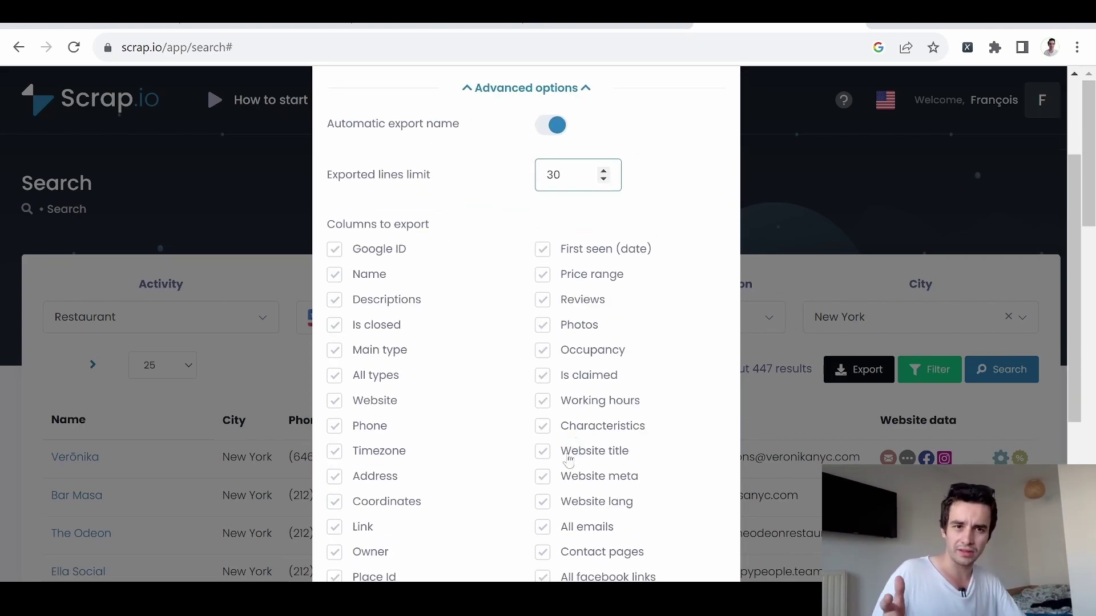
scroll(596, 307, "down", 2)
scroll(597, 310, "down", 2)
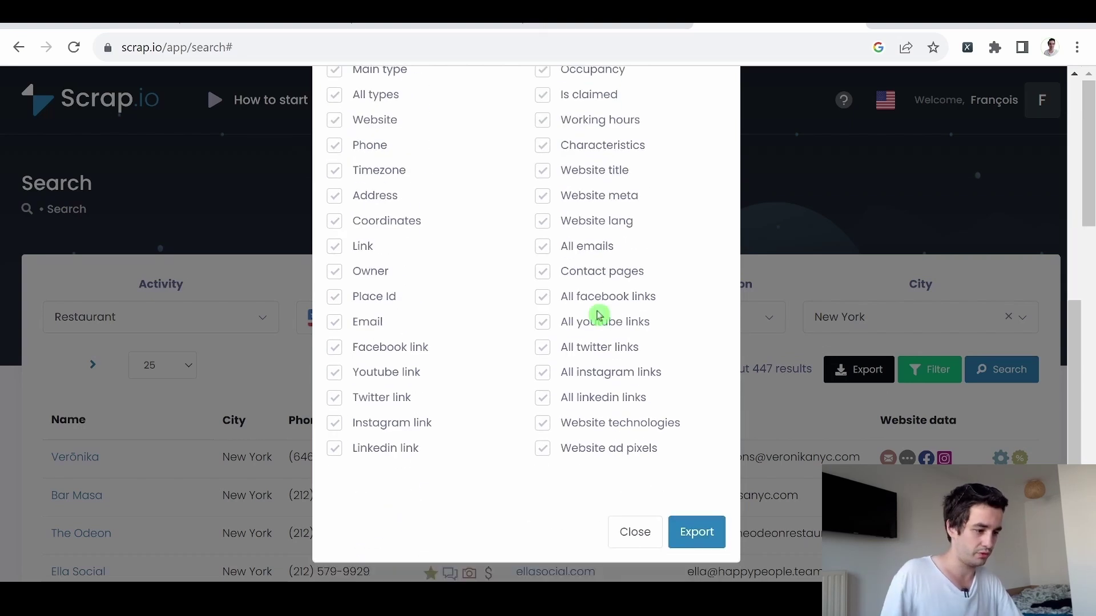
left_click(698, 538)
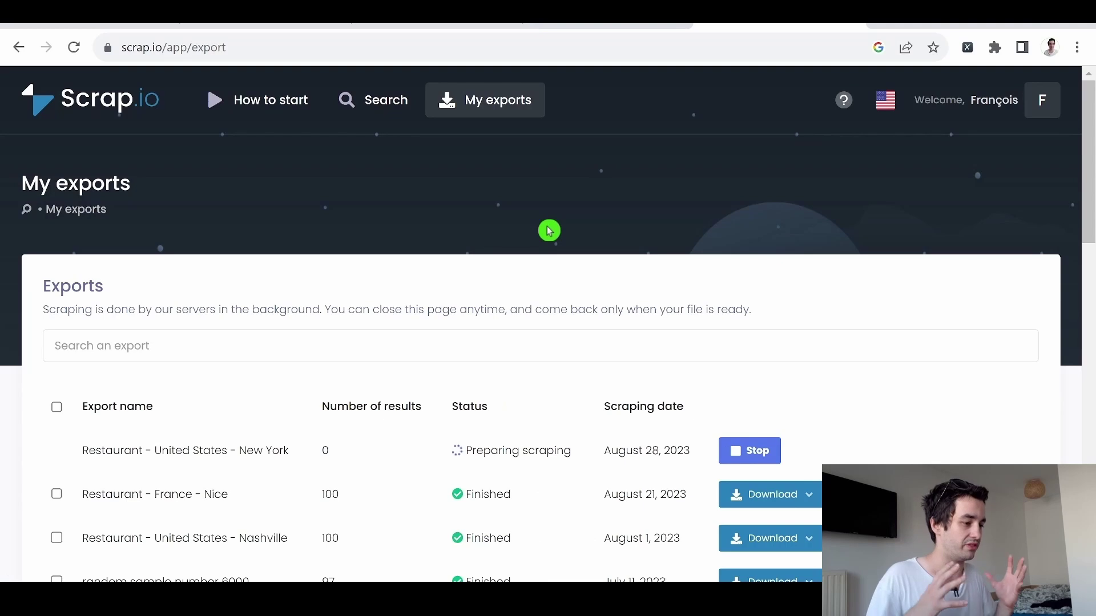
scroll(550, 230, "down", 3)
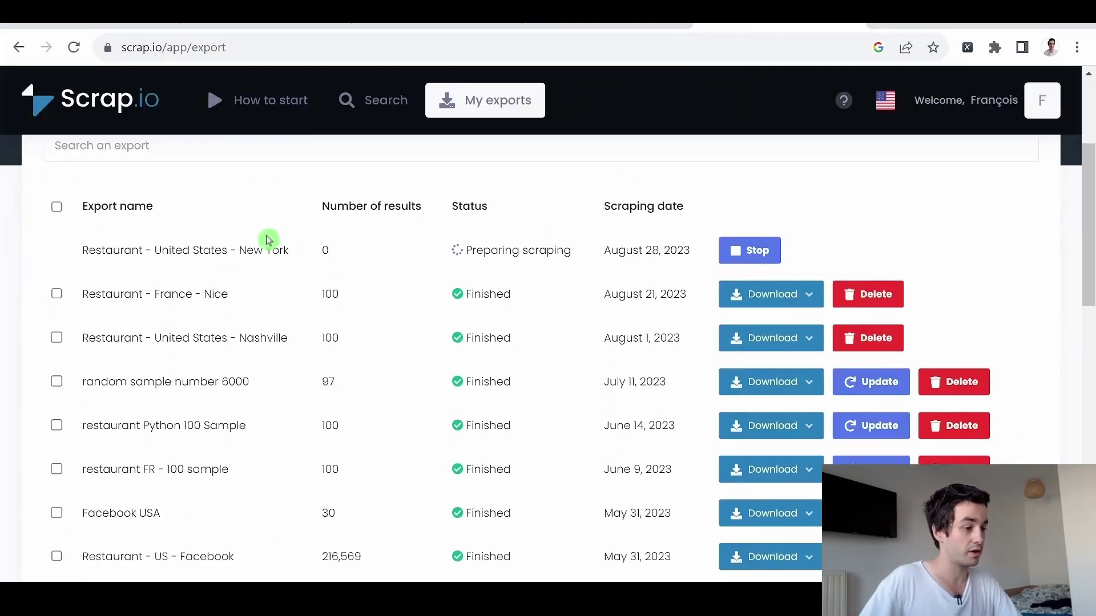
In My exports, view the CSV and Excel download formats, then dismiss the list
left_click(786, 294)
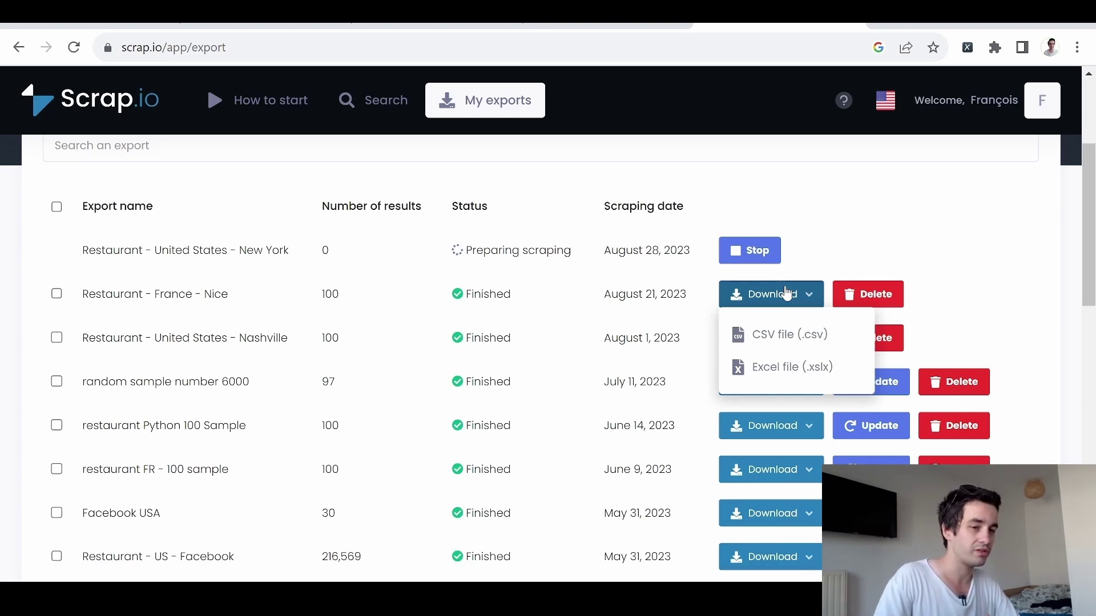
left_click(1069, 300)
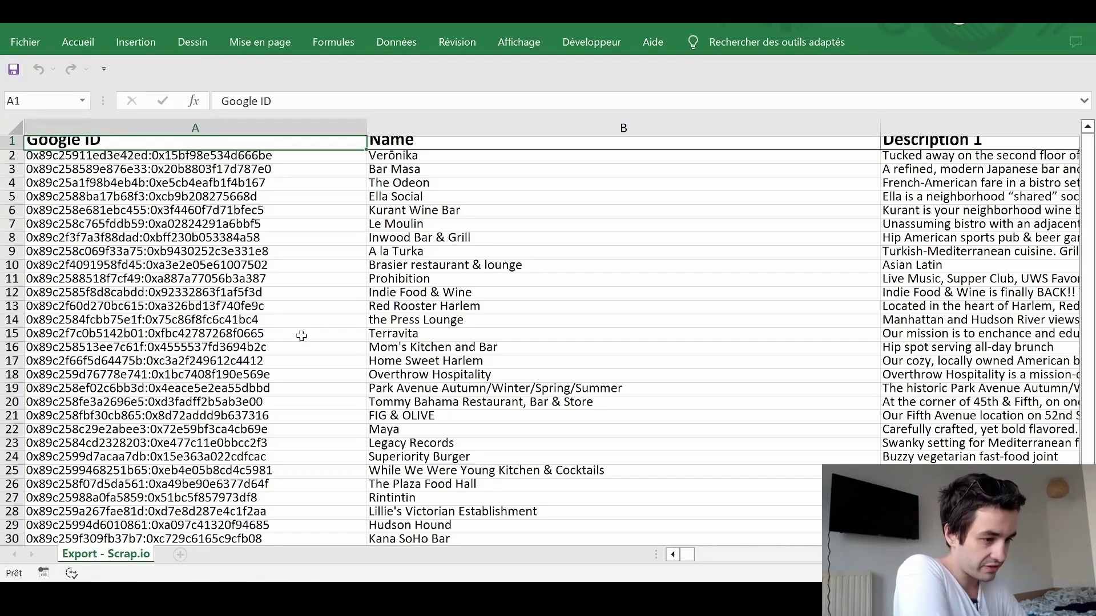
scroll(301, 336, "down", 9)
scroll(301, 336, "up", 1)
scroll(302, 337, "up", 8)
scroll(302, 335, "down", 2)
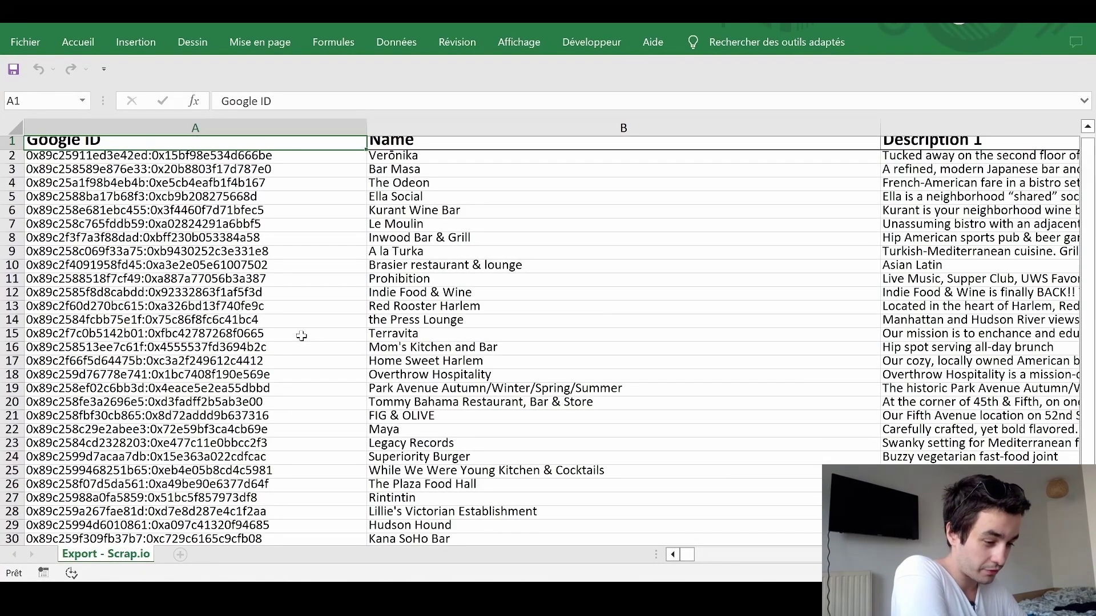
scroll(569, 257, "right", 2)
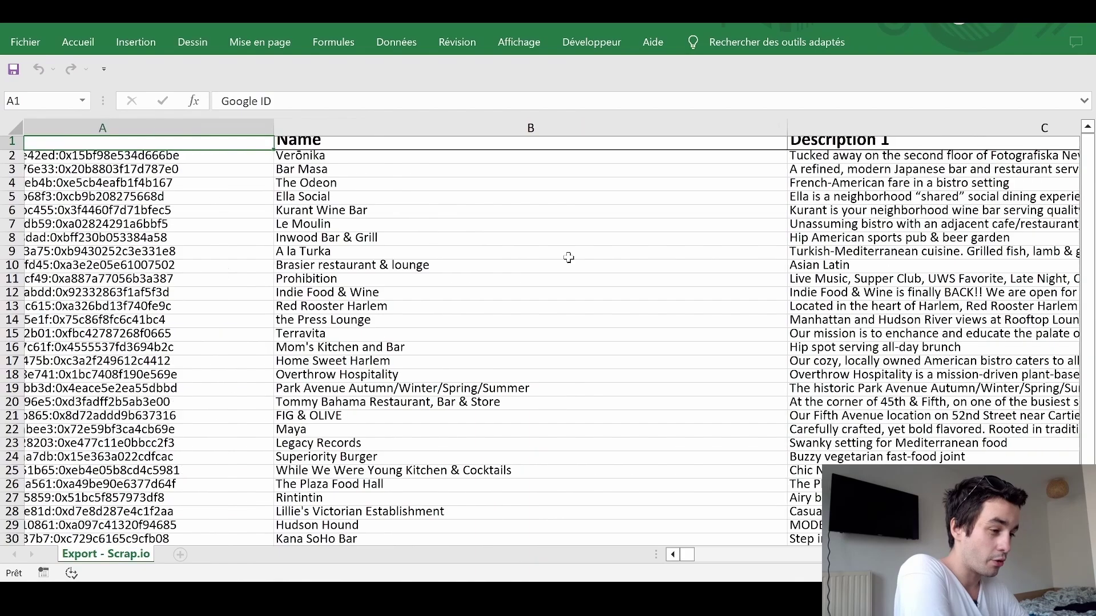
scroll(568, 257, "right", 1)
scroll(569, 257, "right", 1)
scroll(569, 254, "right", 4)
scroll(569, 254, "right", 2)
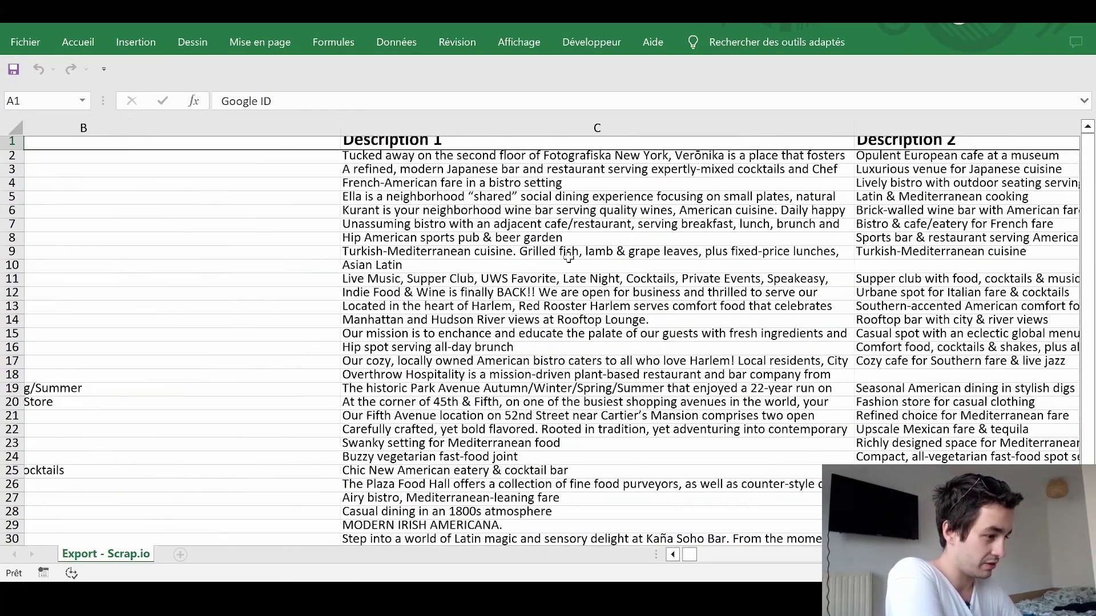
scroll(569, 257, "right", 4)
Select the first restaurant's Description 1 cell and step through Is closed, Main type and All types
left_click(355, 158)
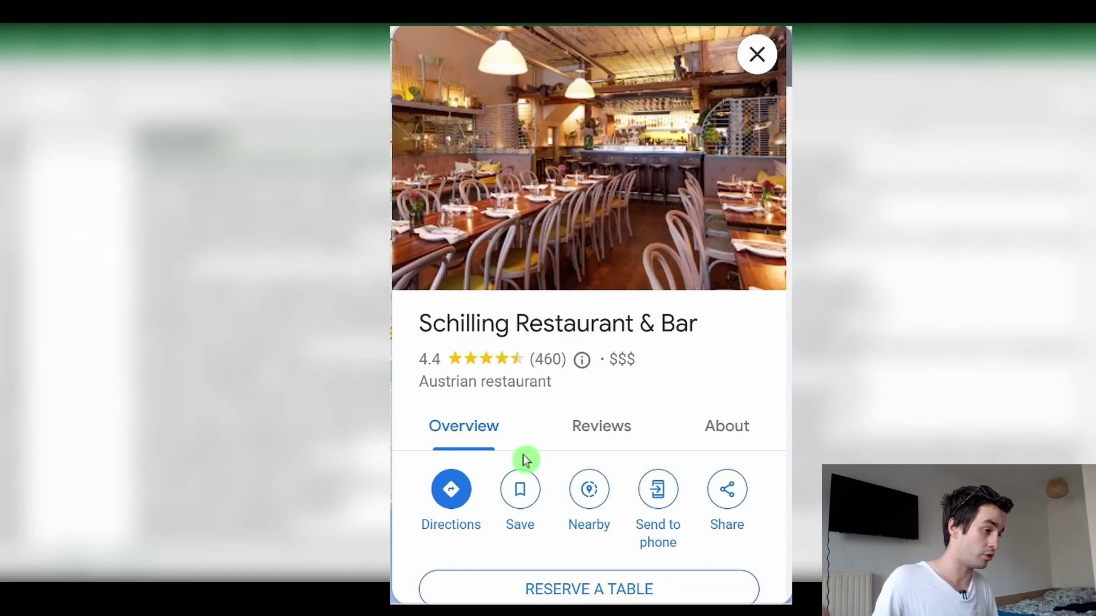
scroll(525, 461, "down", 1)
scroll(525, 461, "down", 1)
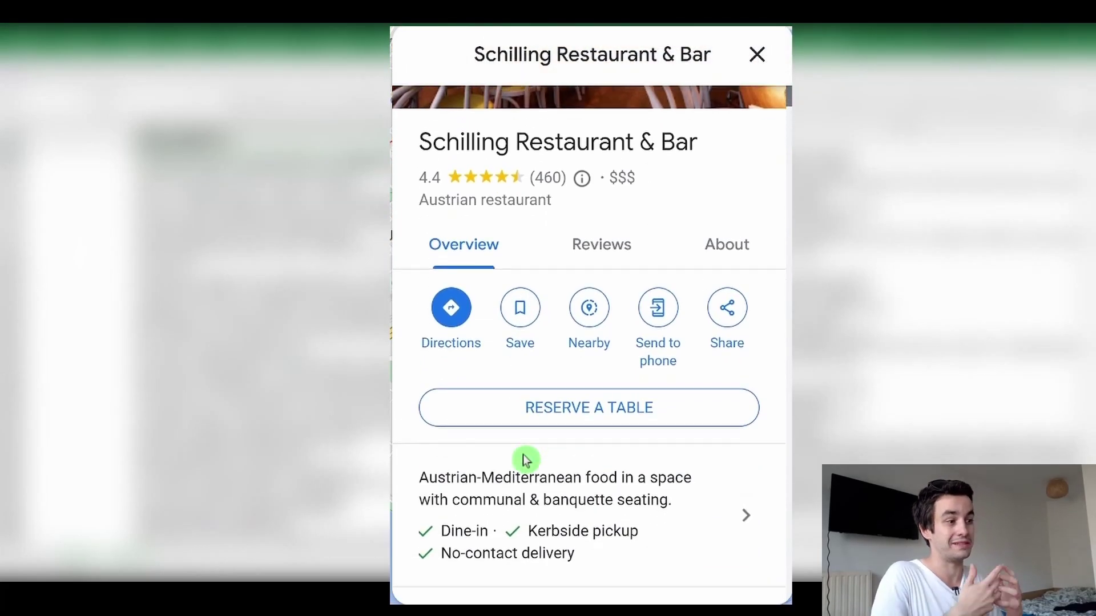
scroll(526, 461, "down", 1)
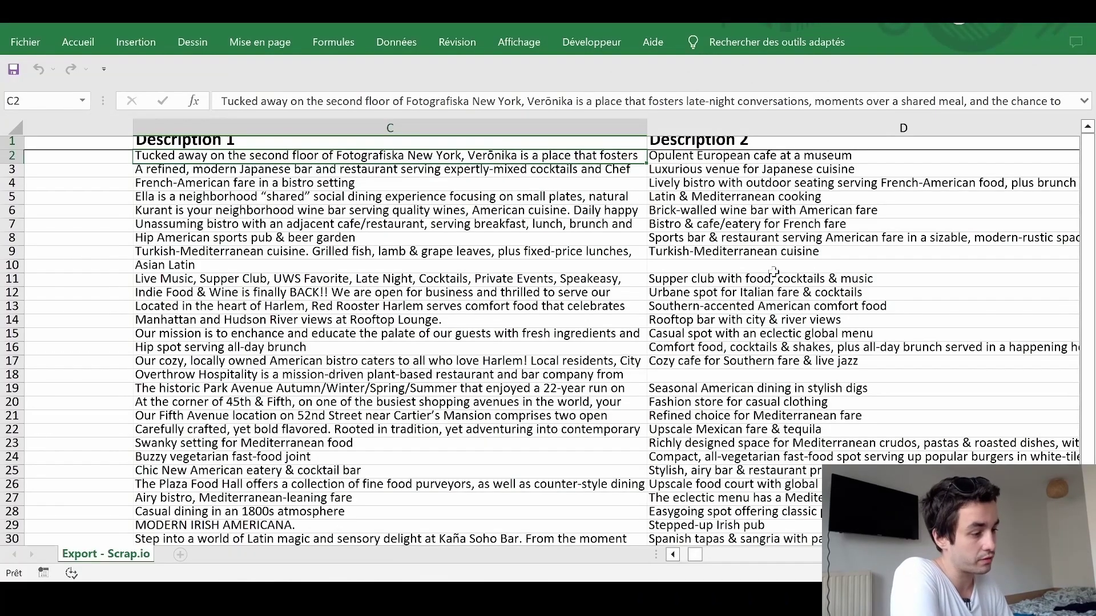
key("Right")
key("Right")
key("Right")
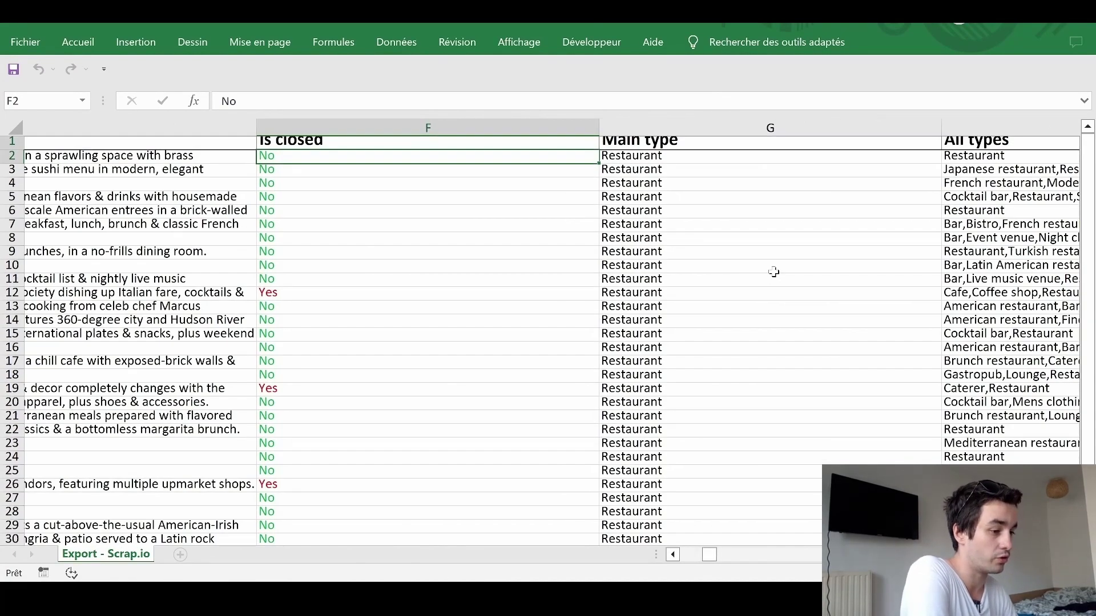
key("Right")
key("Right")
key("Left")
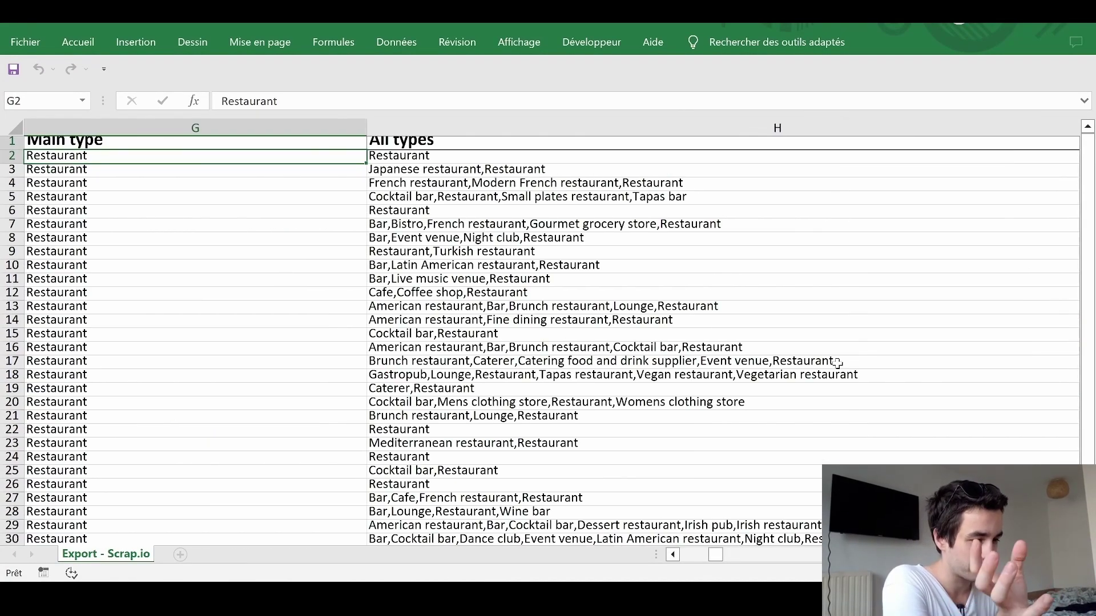
key("Right")
key("Right")
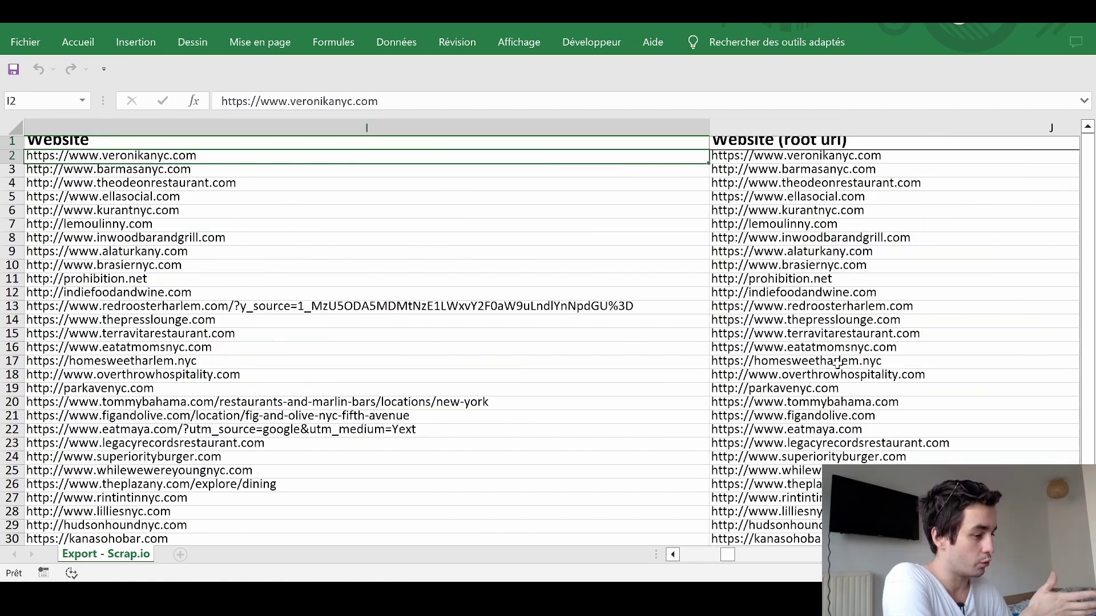
key("Right")
key("Right")
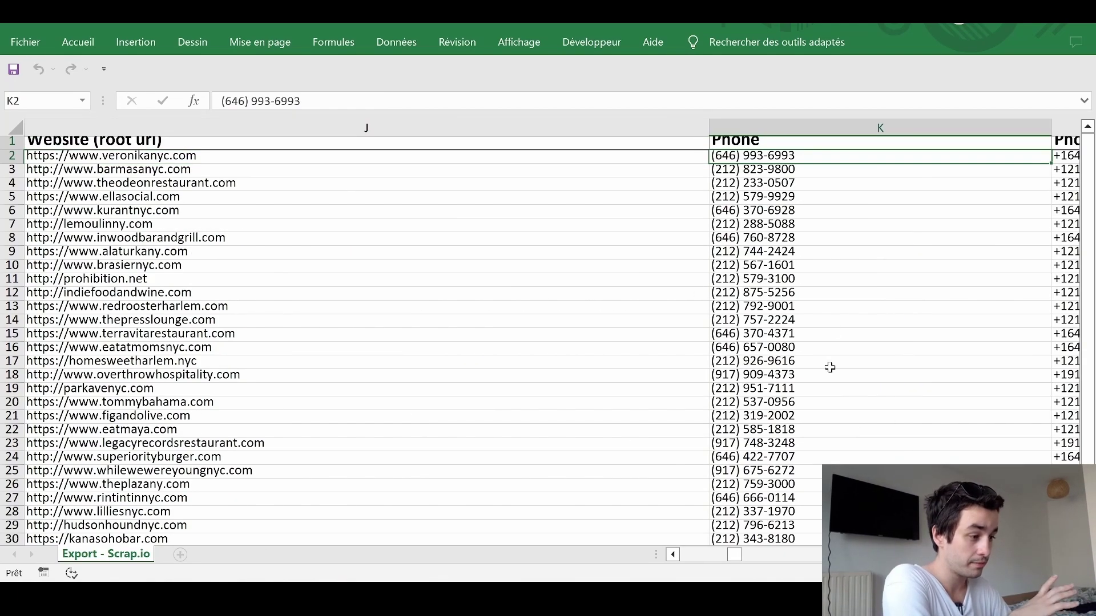
scroll(830, 367, "down", 2)
scroll(830, 367, "up", 2)
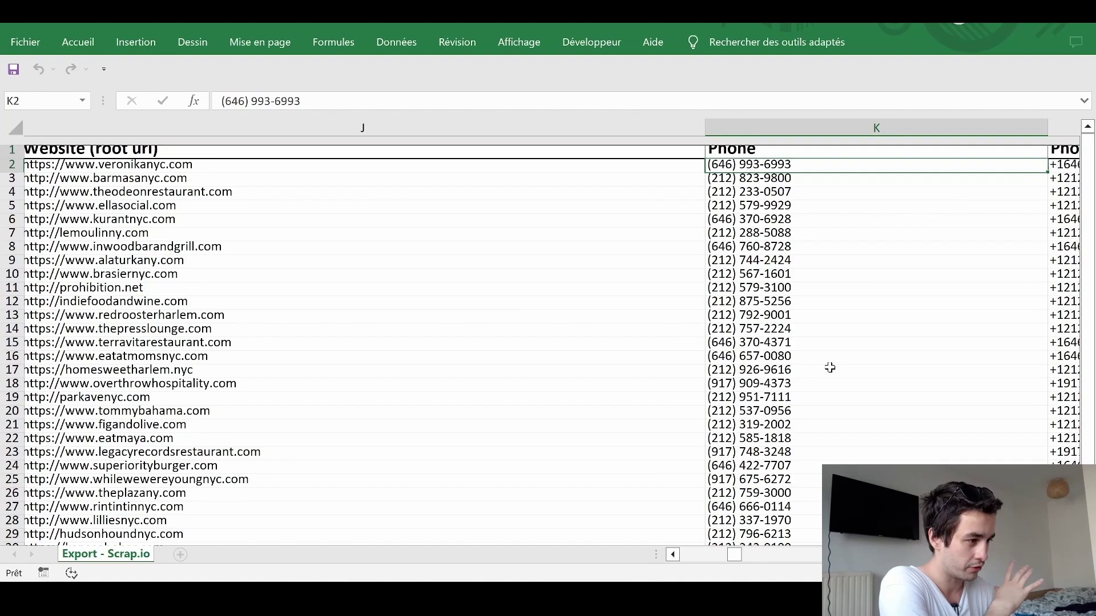
scroll(830, 368, "down", 1)
Continue across Full address, Borough, Street and City to the State column
key("Right")
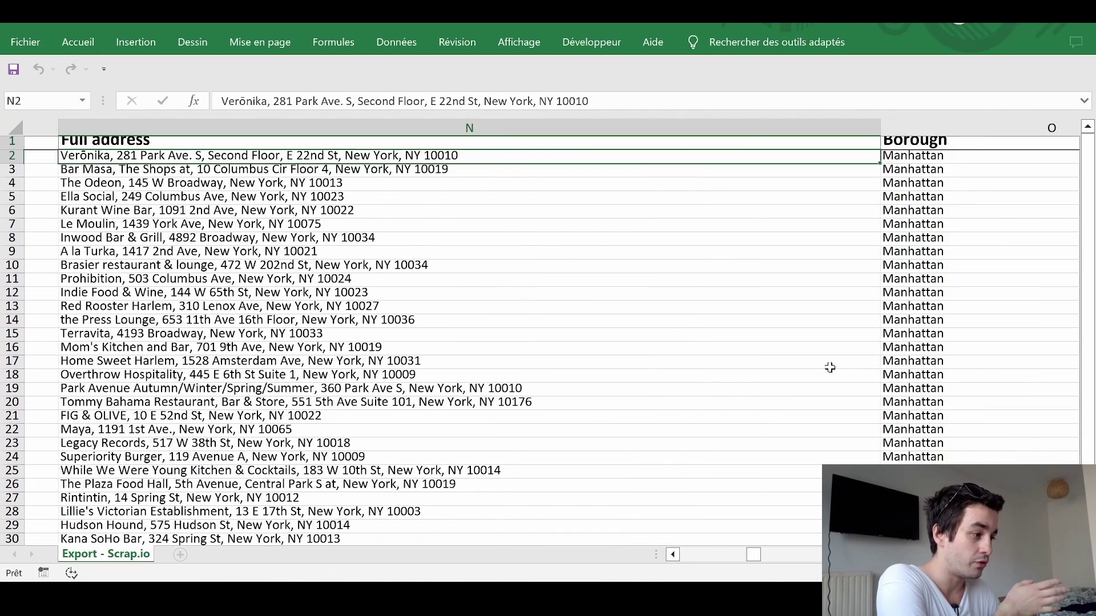
key("Right")
key("Right")
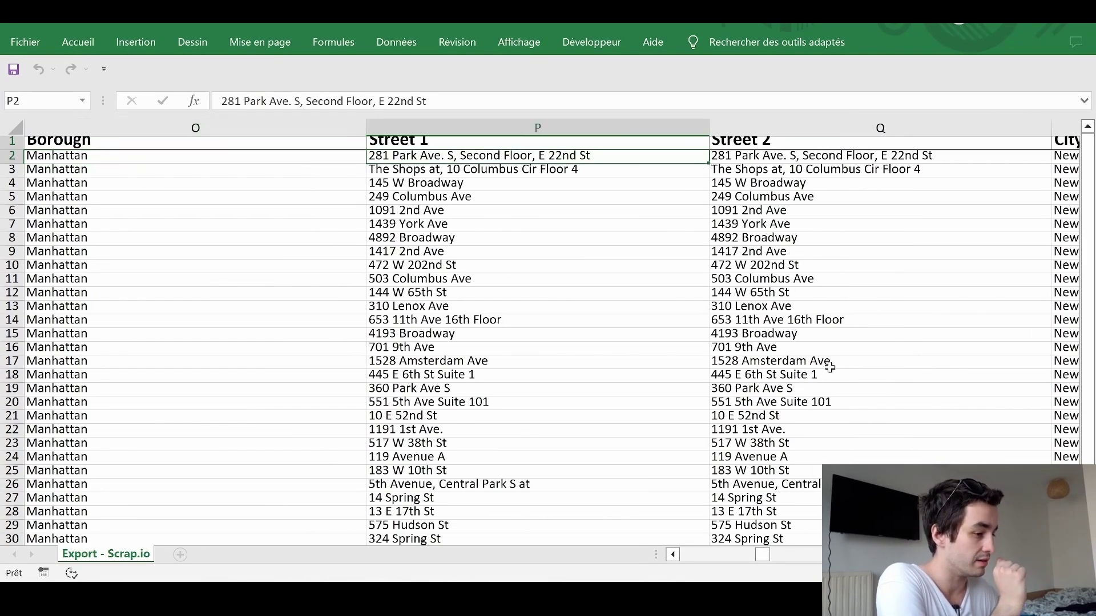
key("Right")
key("Right")
key("Right")
key("Right")
key("Right")
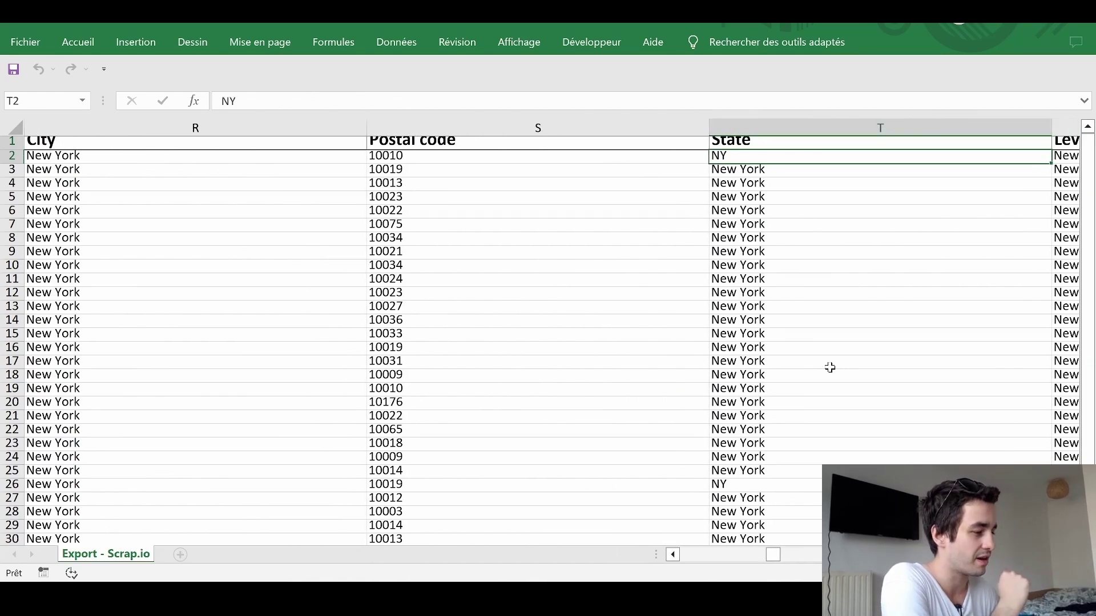
key("Right")
key("Right")
key("Right")
key("Right")
key("Right")
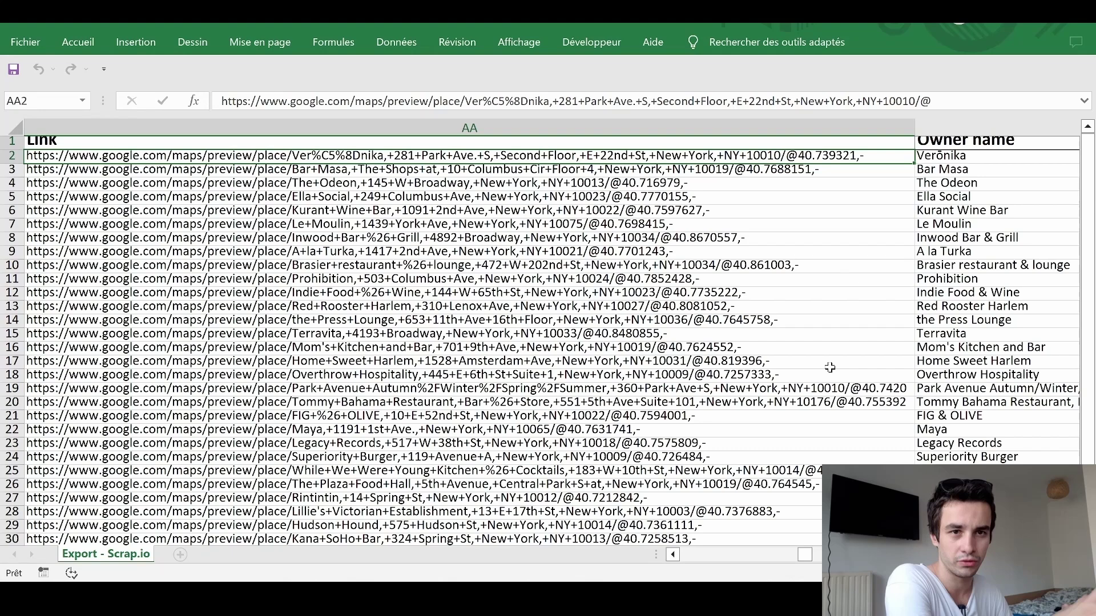
Step from the link column through emails, social links, First seen on and Price range to the reviews
key("Right")
key("Right")
key("Right")
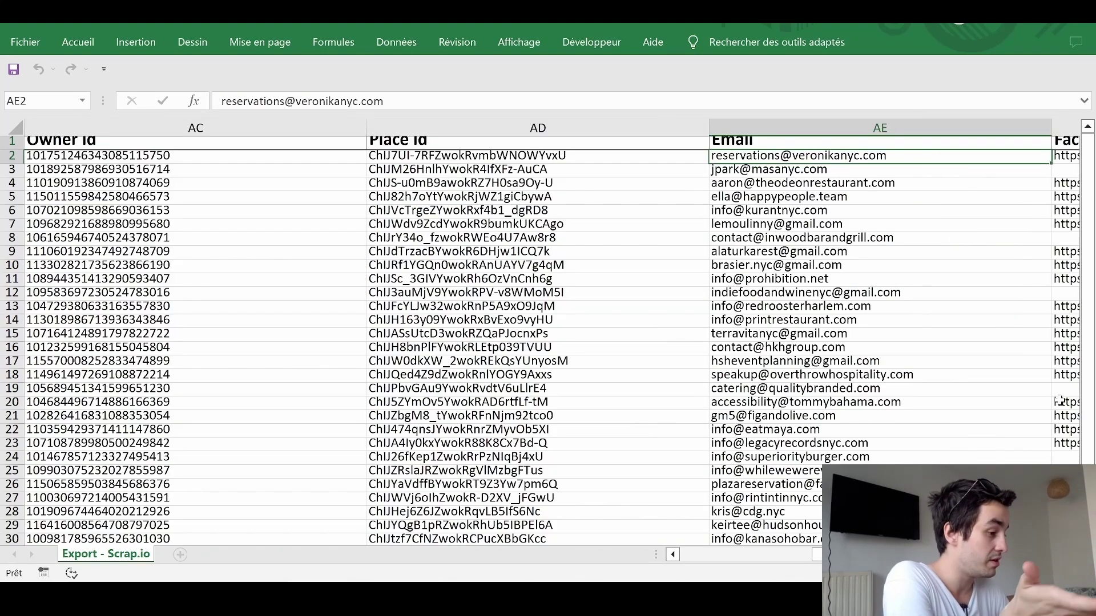
scroll(939, 390, "down", 3)
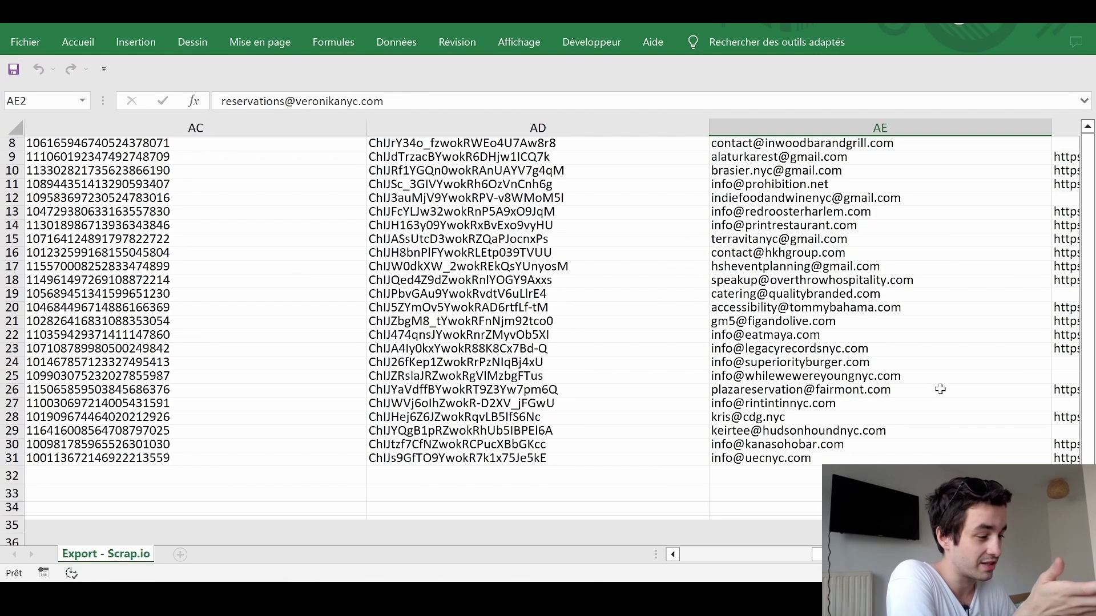
scroll(940, 389, "down", 1)
scroll(939, 389, "up", 4)
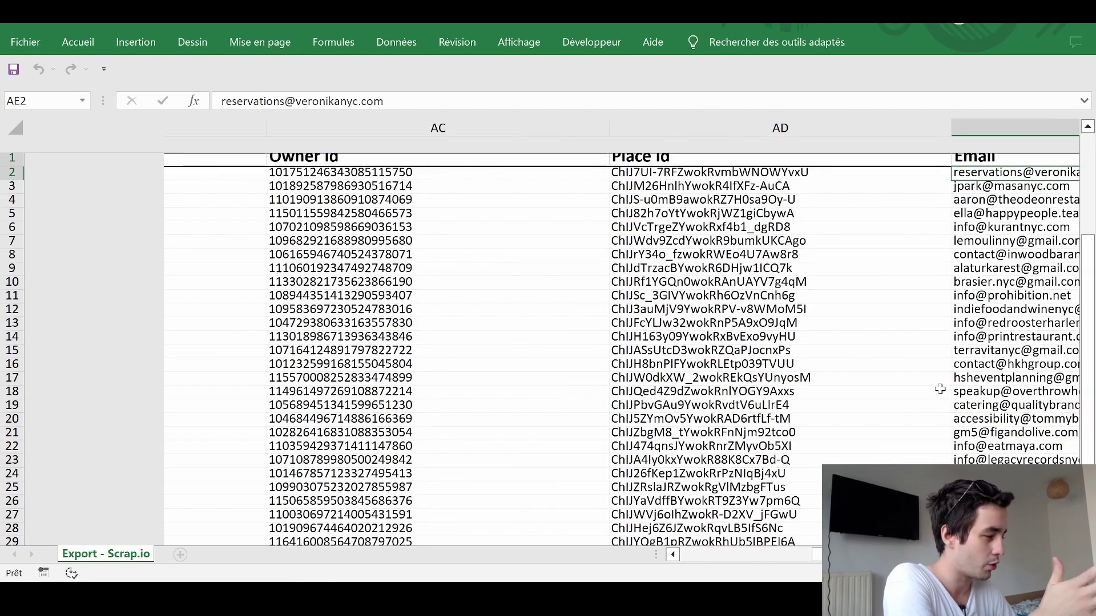
key("Right")
key("Right")
key("Right")
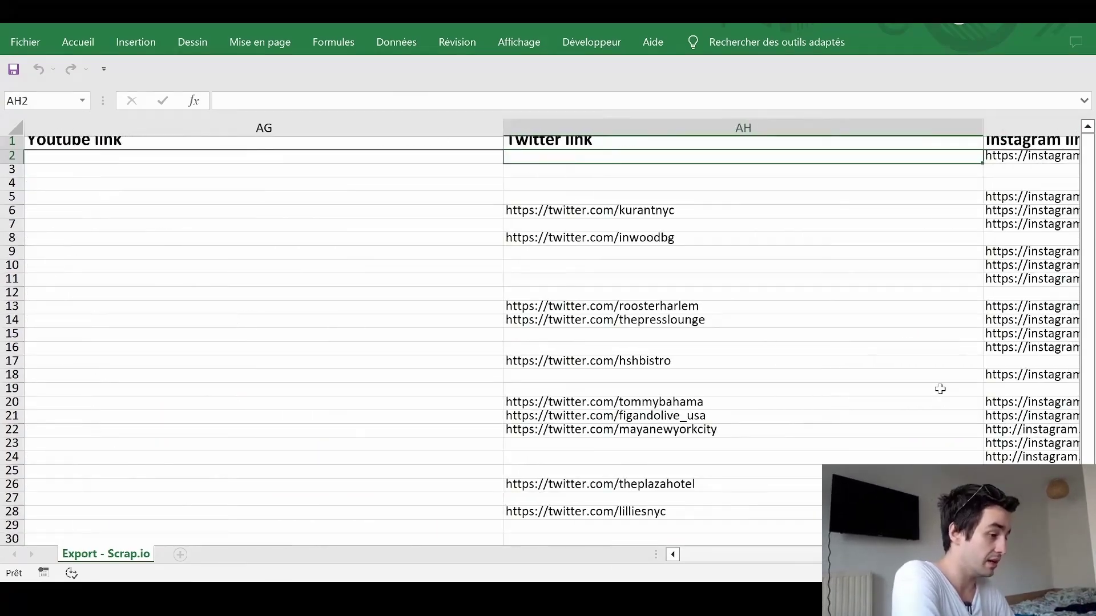
key("Right")
key("Right")
key("Right")
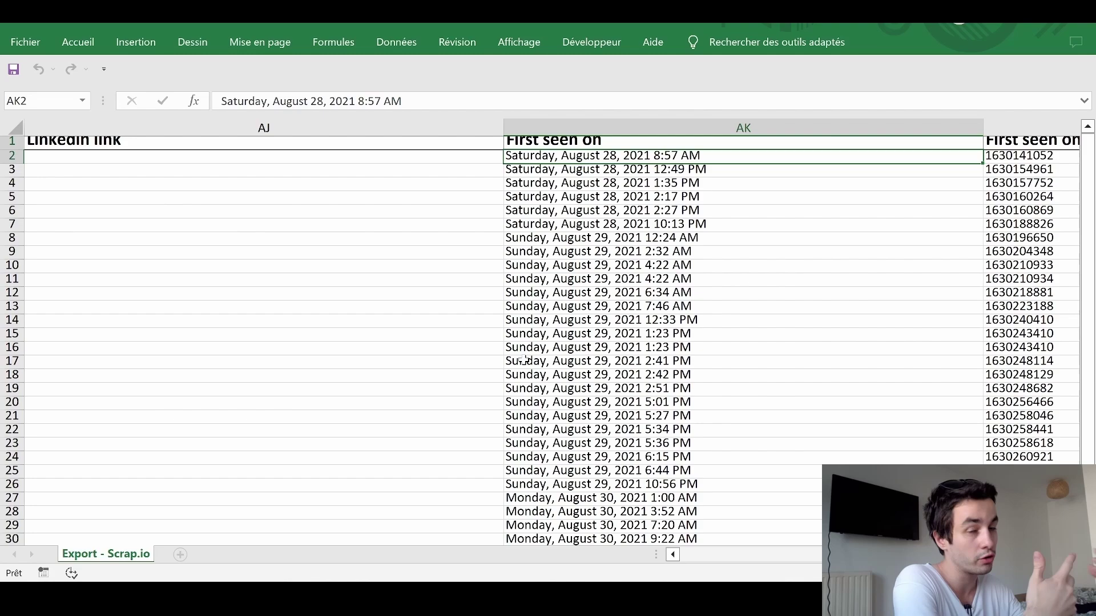
key("Right")
key("Right")
key("Right")
key("Right")
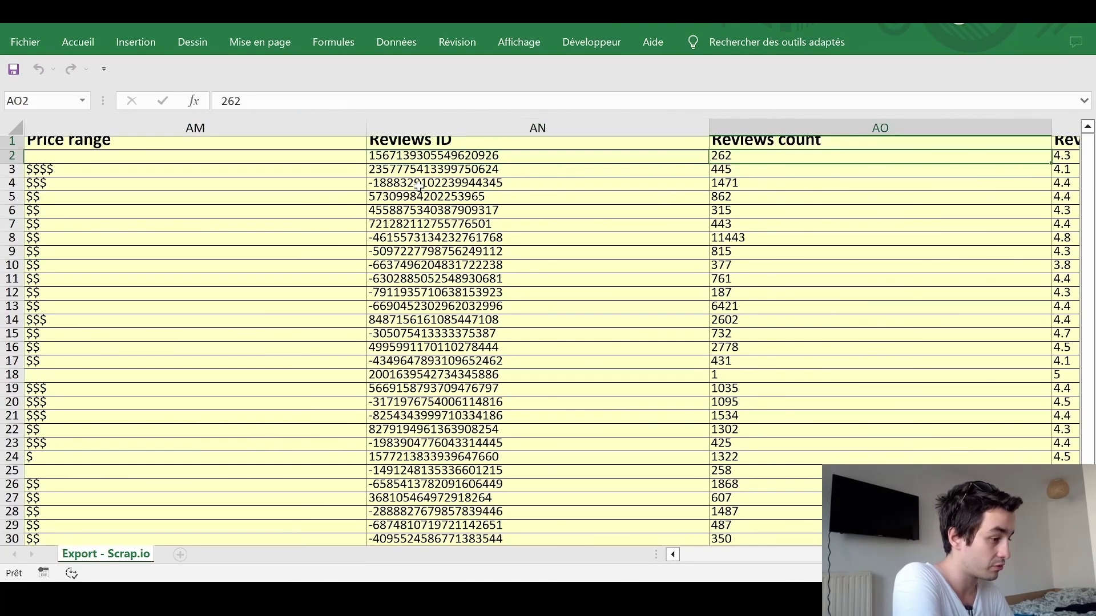
key("Right")
key("Right")
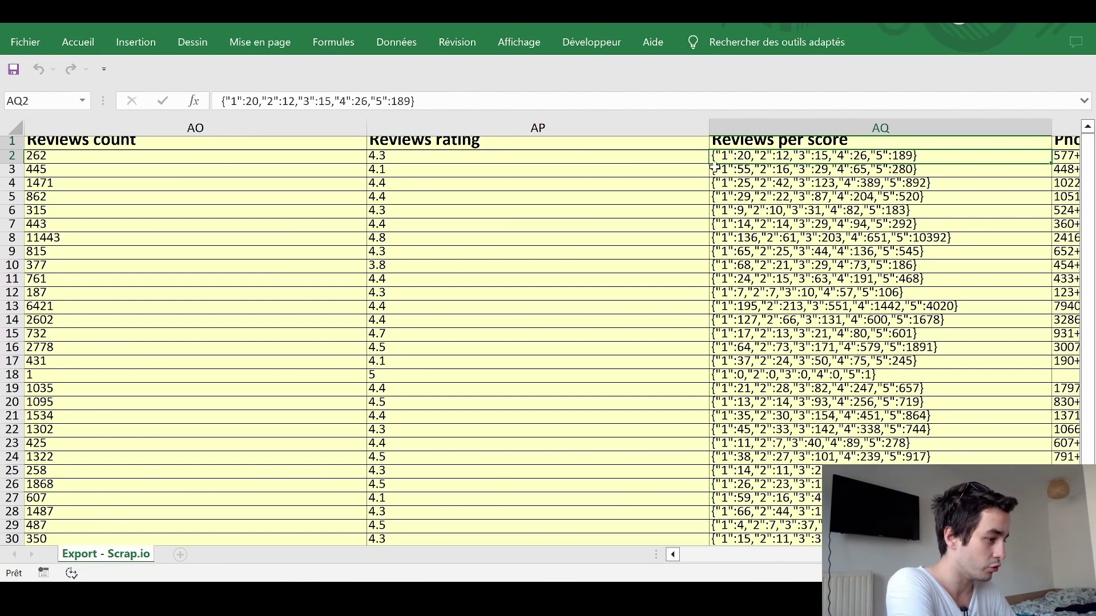
Select the Reviews per score column, pass the photo columns, then select the Working hours column
key("ctrl+space")
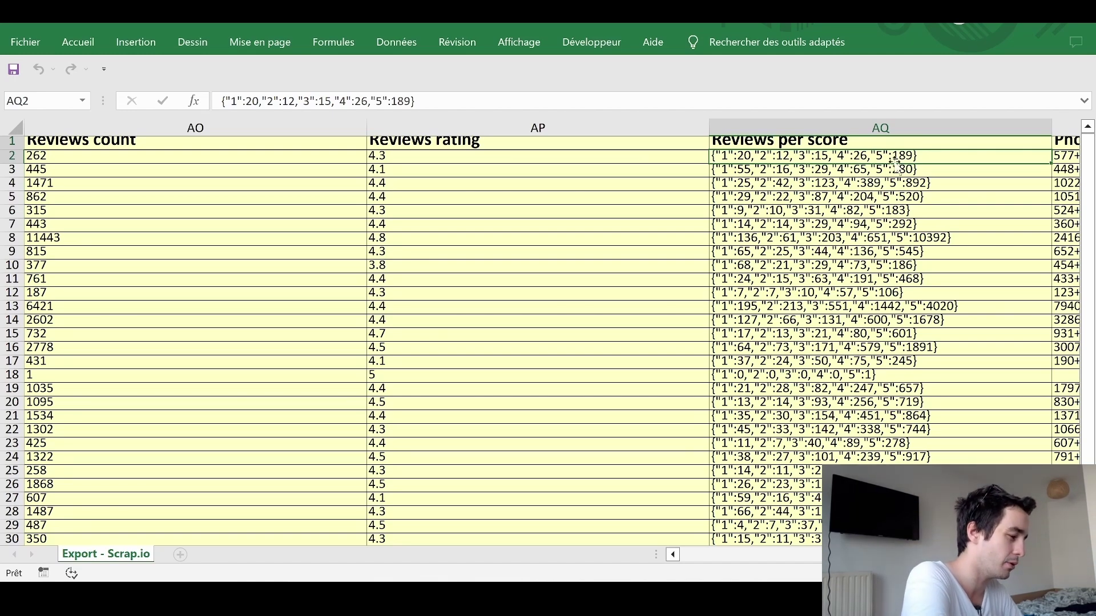
key("Right")
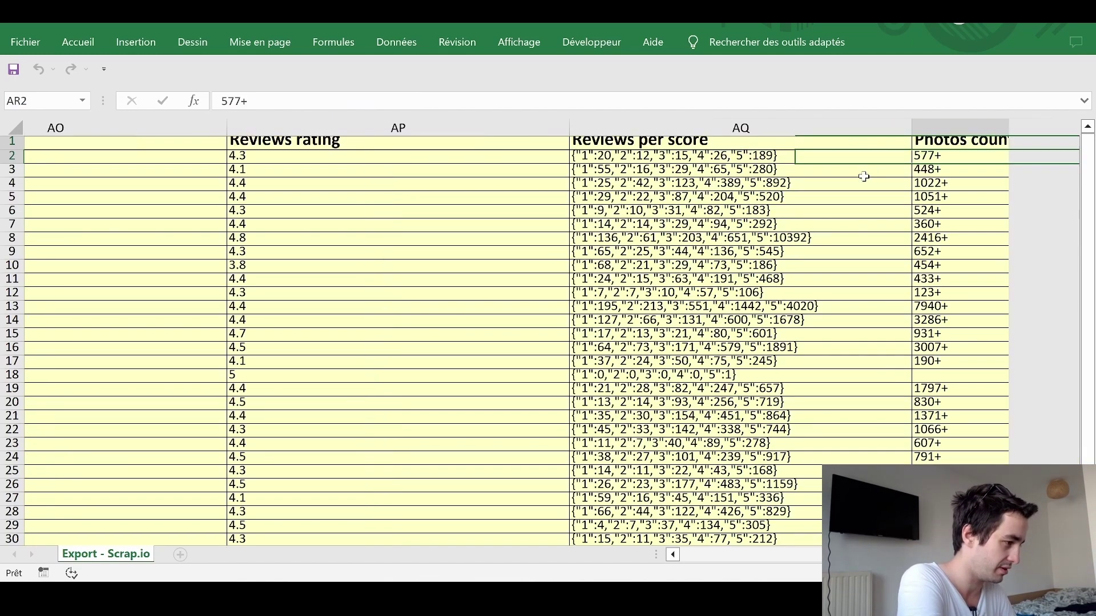
key("Right")
key("Left")
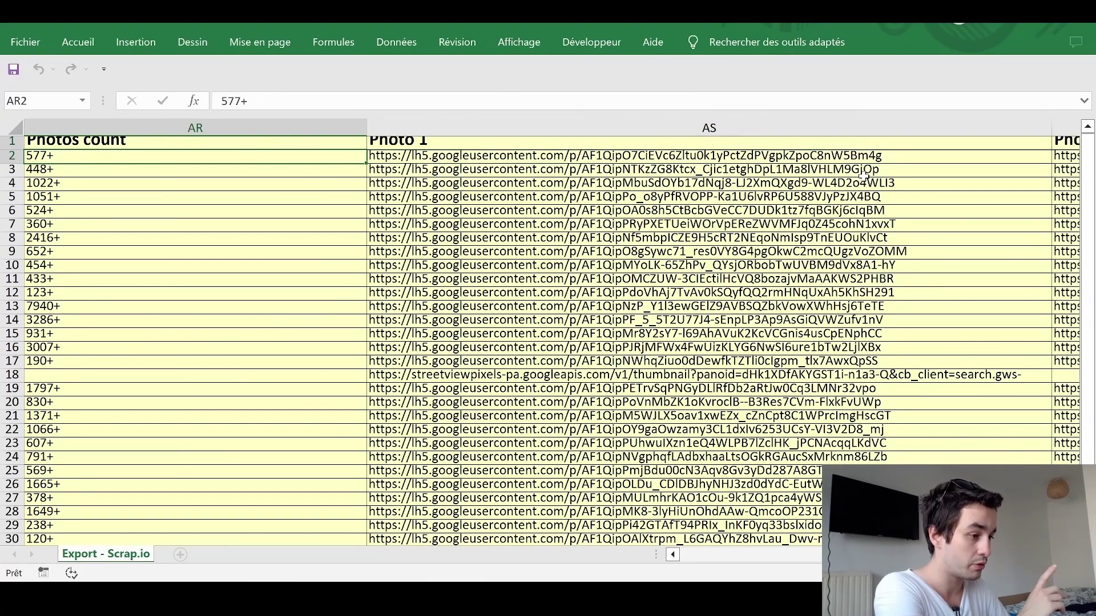
key("Right")
key("Right")
key("Right")
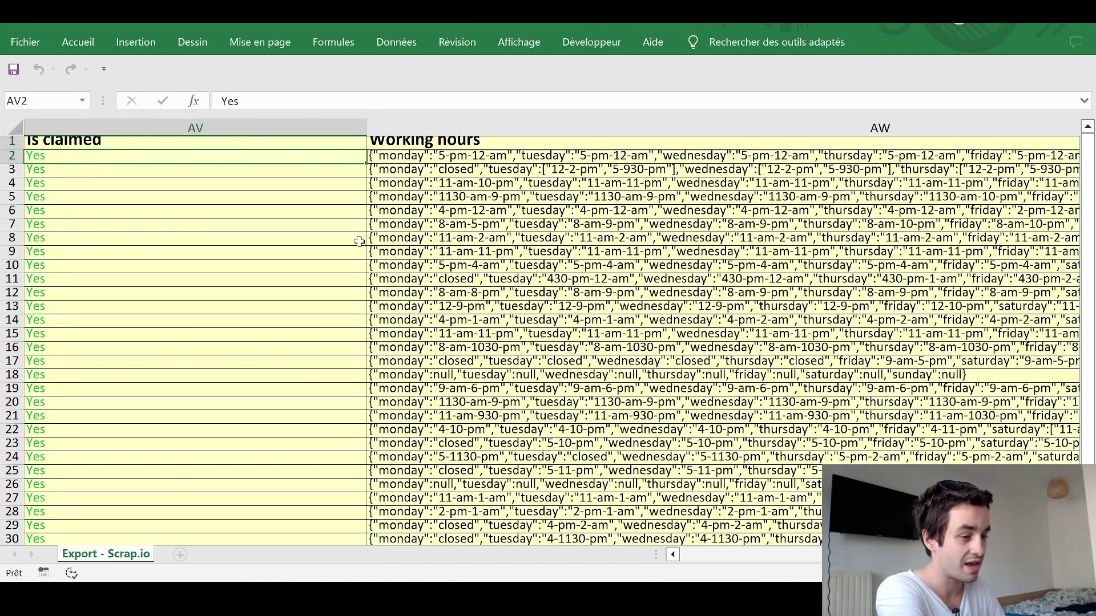
scroll(359, 241, "down", 5)
scroll(359, 241, "up", 5)
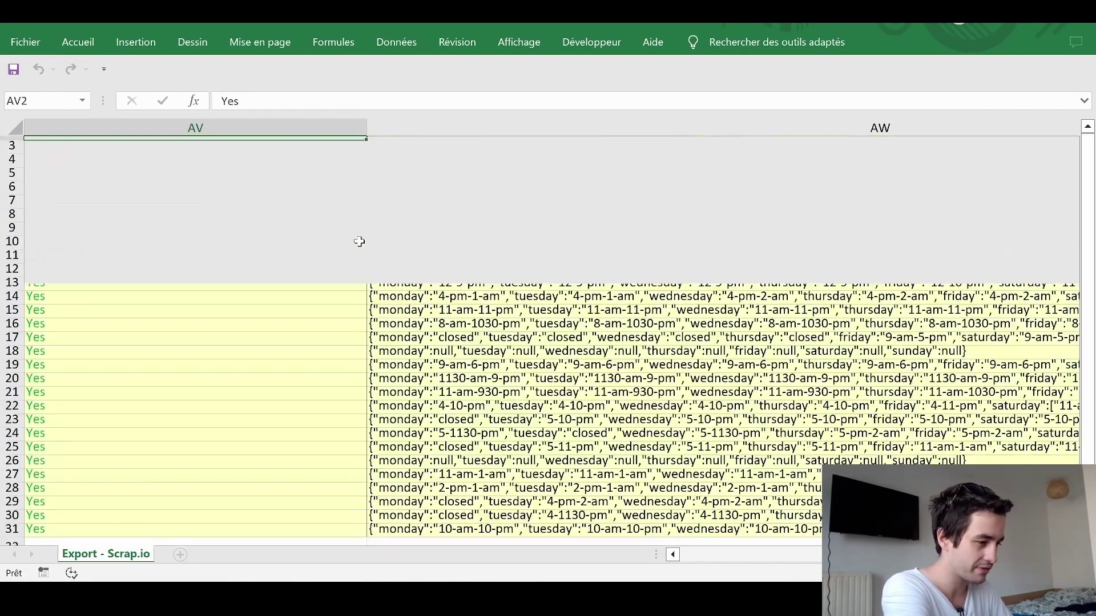
left_click(483, 128)
scroll(485, 153, "right", 2)
left_click(486, 157)
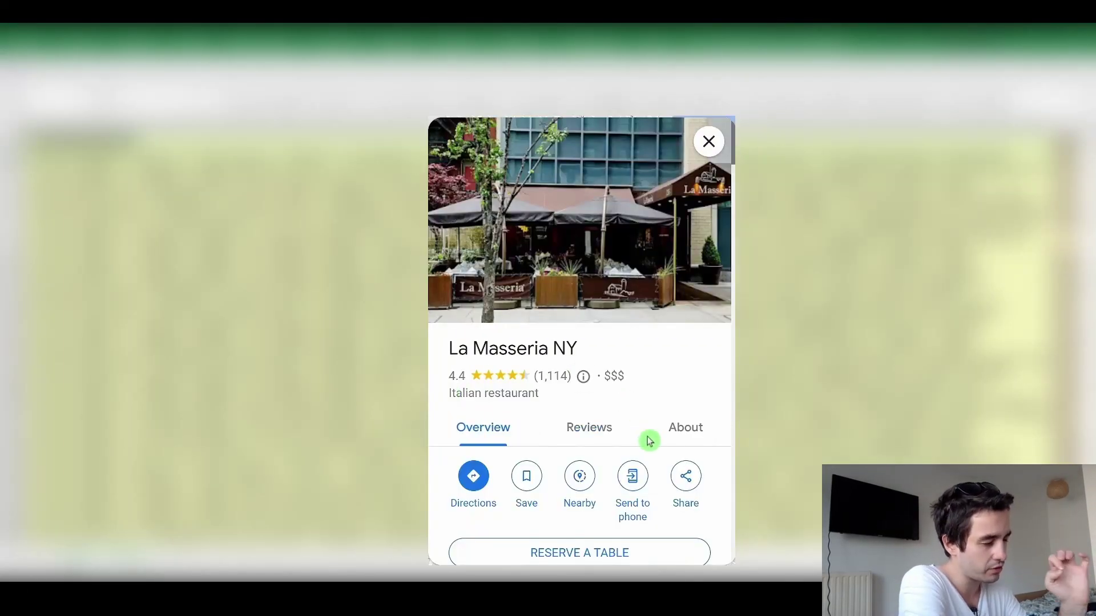
scroll(689, 431, "up", 1)
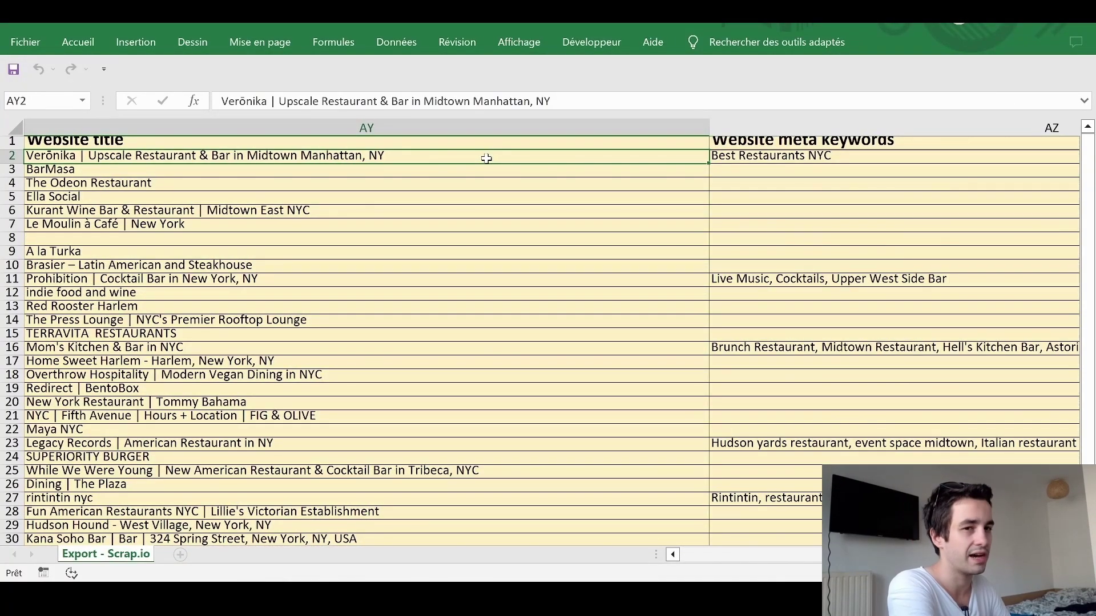
Move across the Website meta keywords and meta generator columns to the all-emails column
key("Right")
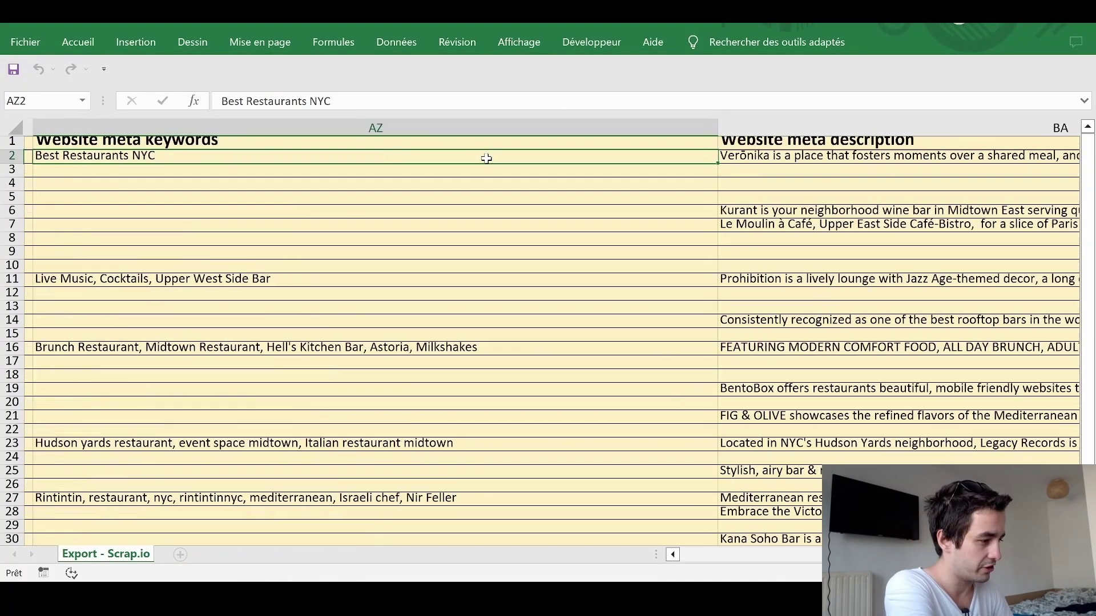
key("Right")
key("Right")
key("Right")
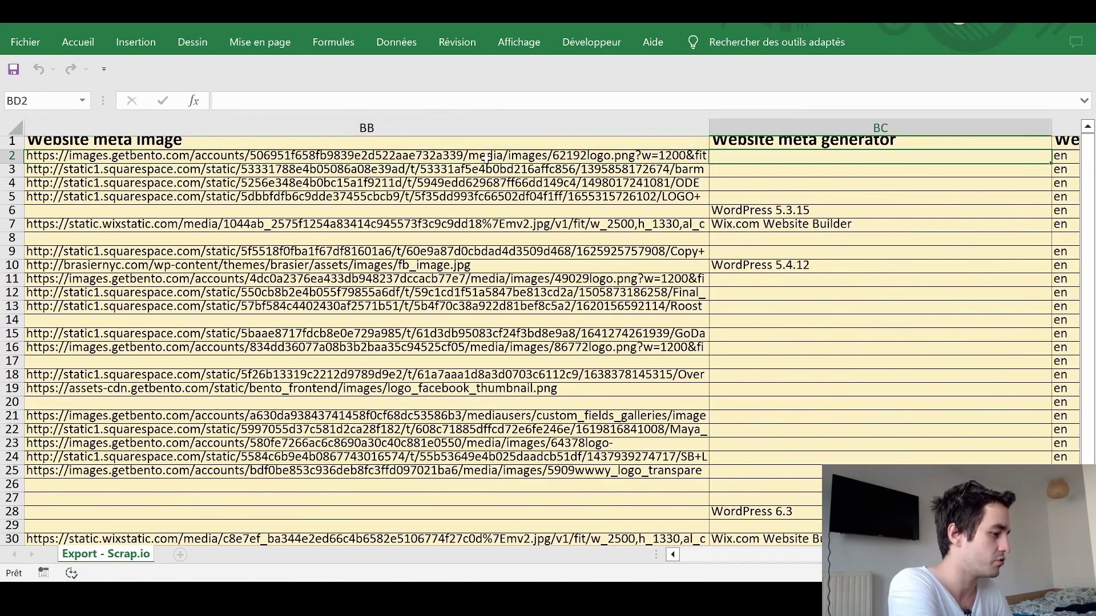
key("Right")
key("Right")
key("Right")
key("Right")
key("Right")
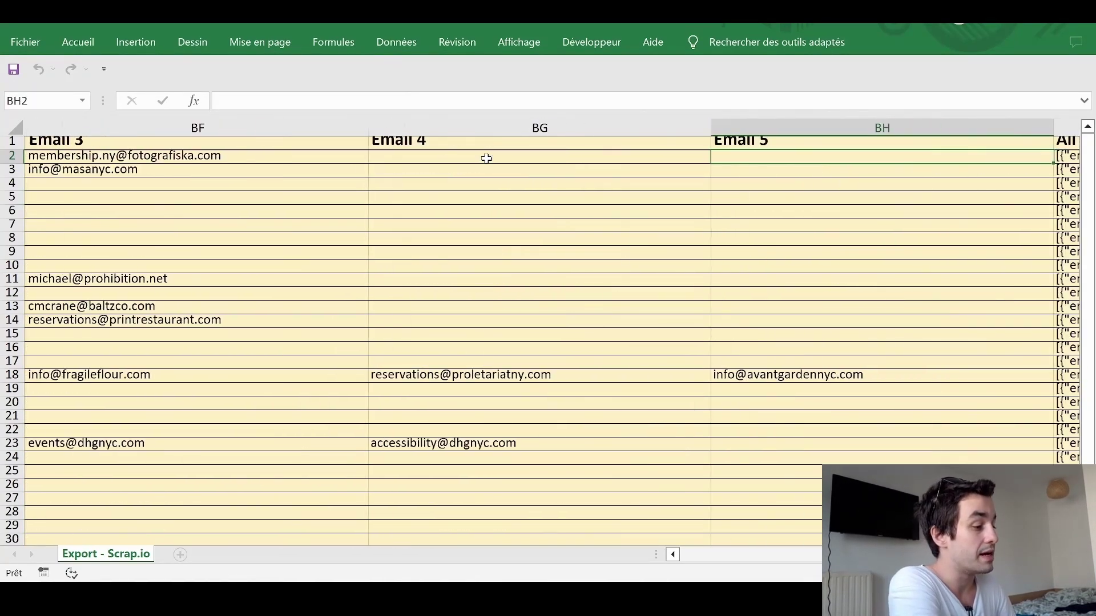
key("Right")
key("Right")
key("Right")
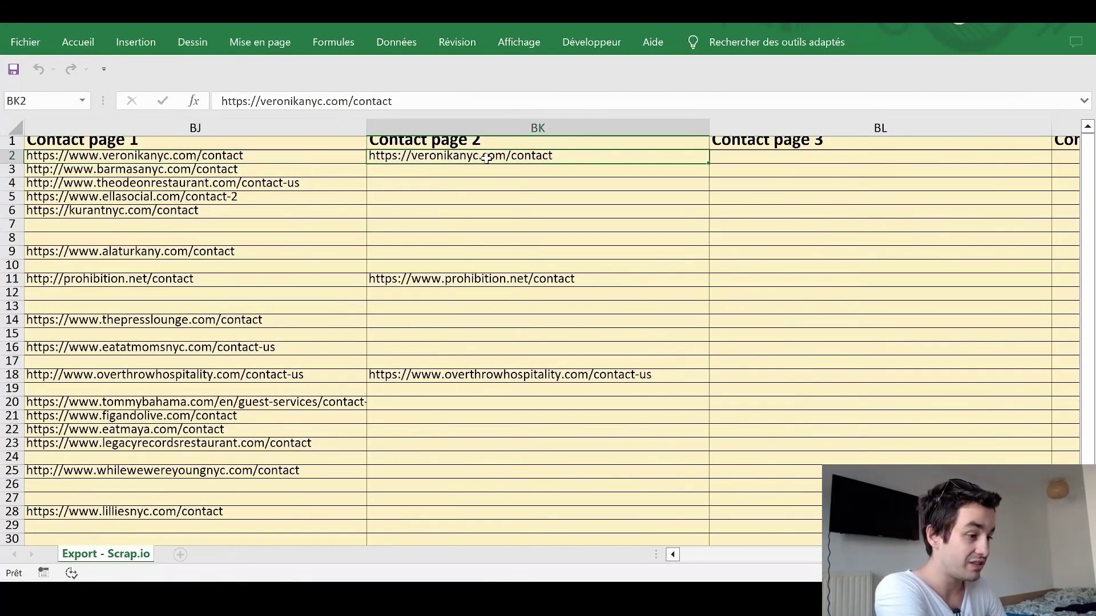
Pass the contact page columns, then view row 6's website technologies and row 13's ad pixels
key("Right")
key("Right")
key("Right")
key("Right")
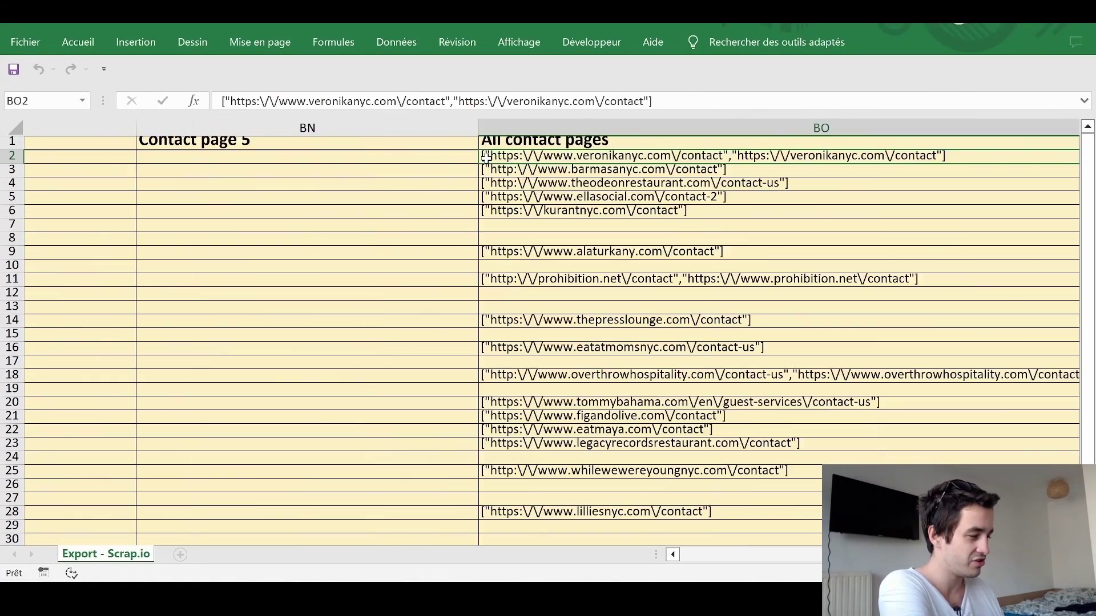
key("Right")
key("Right")
key("Right")
key("Right")
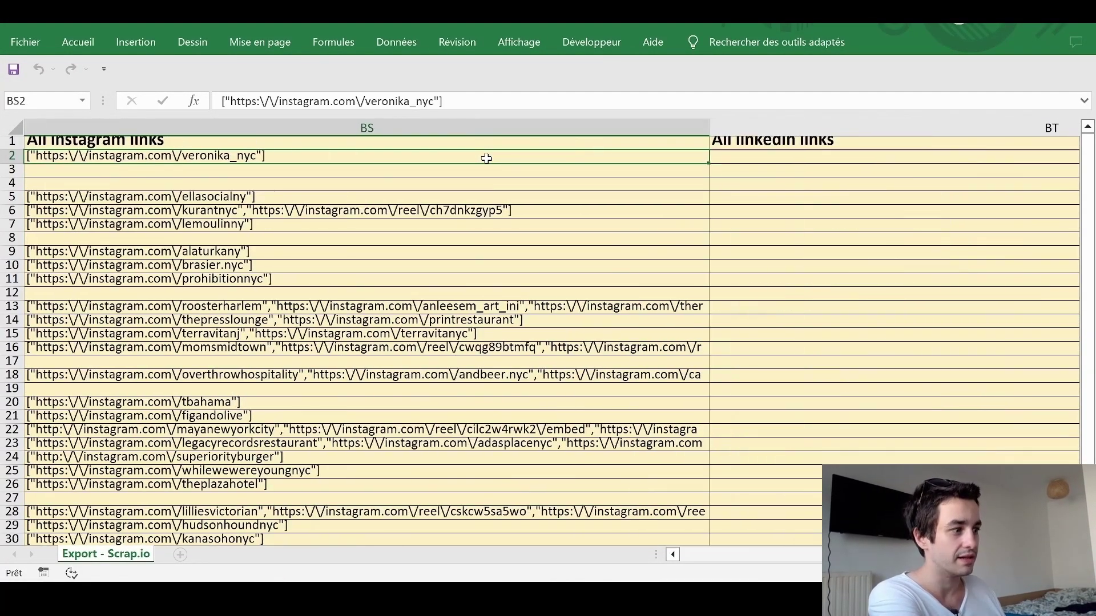
key("Right")
key("Right")
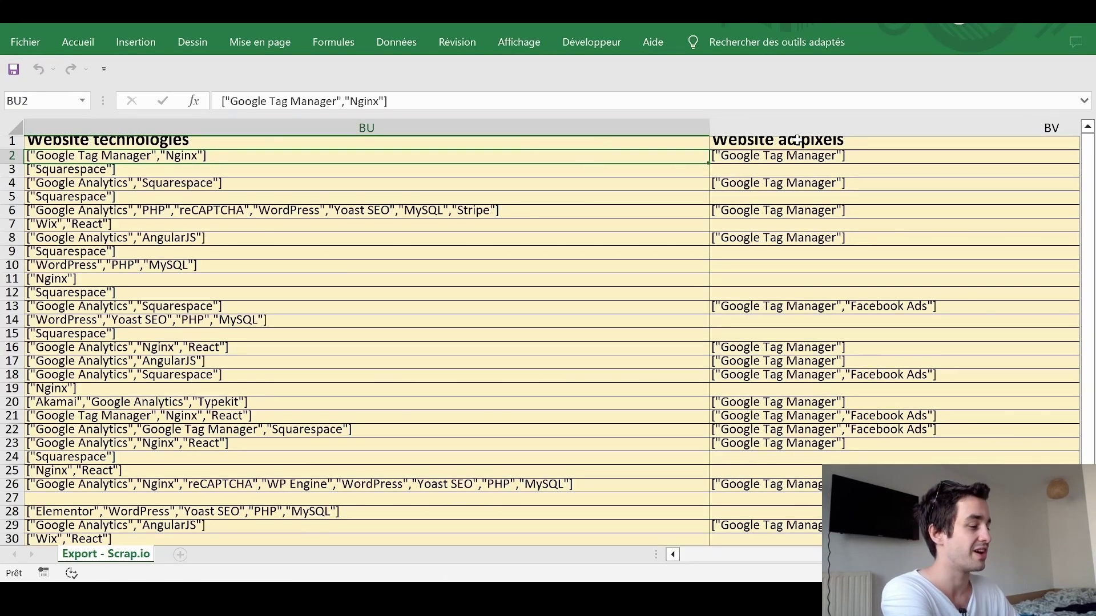
key("Down")
key("Down")
key("Down")
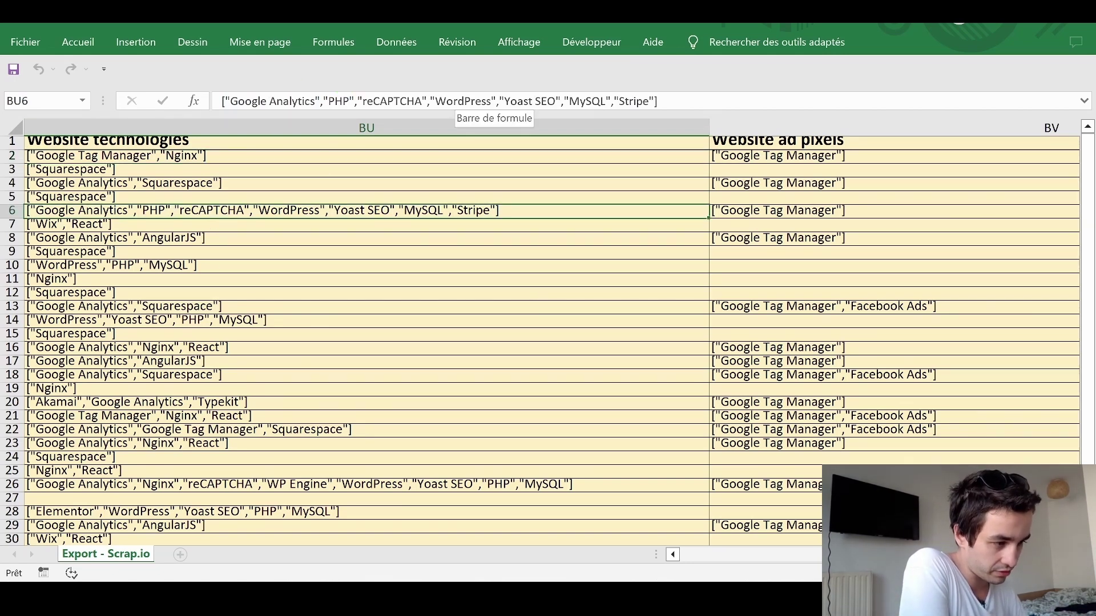
left_click(771, 306)
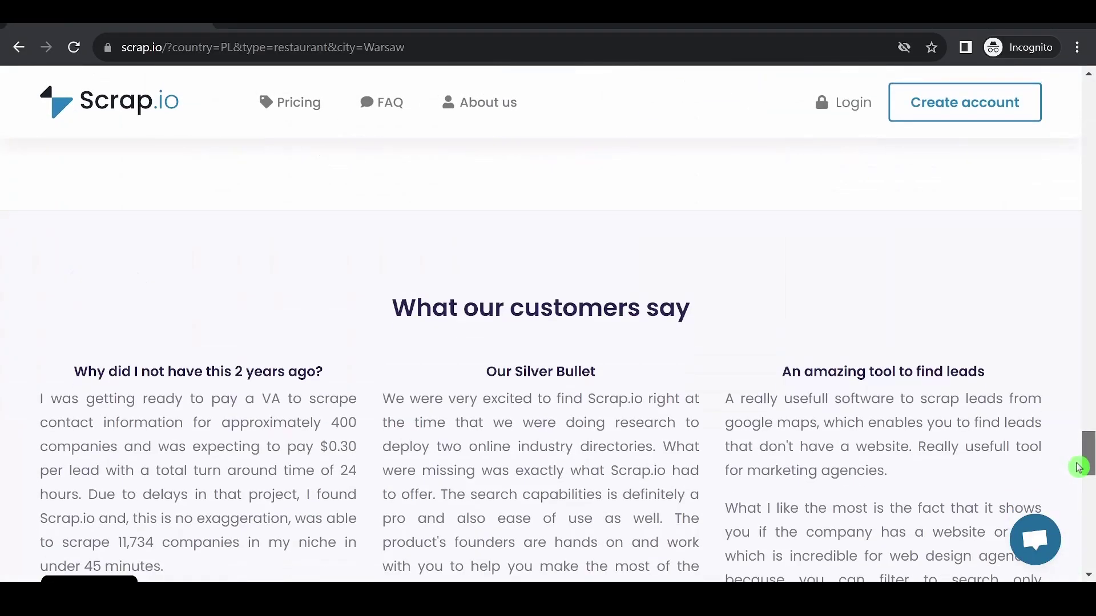
scroll(751, 363, "up", 1)
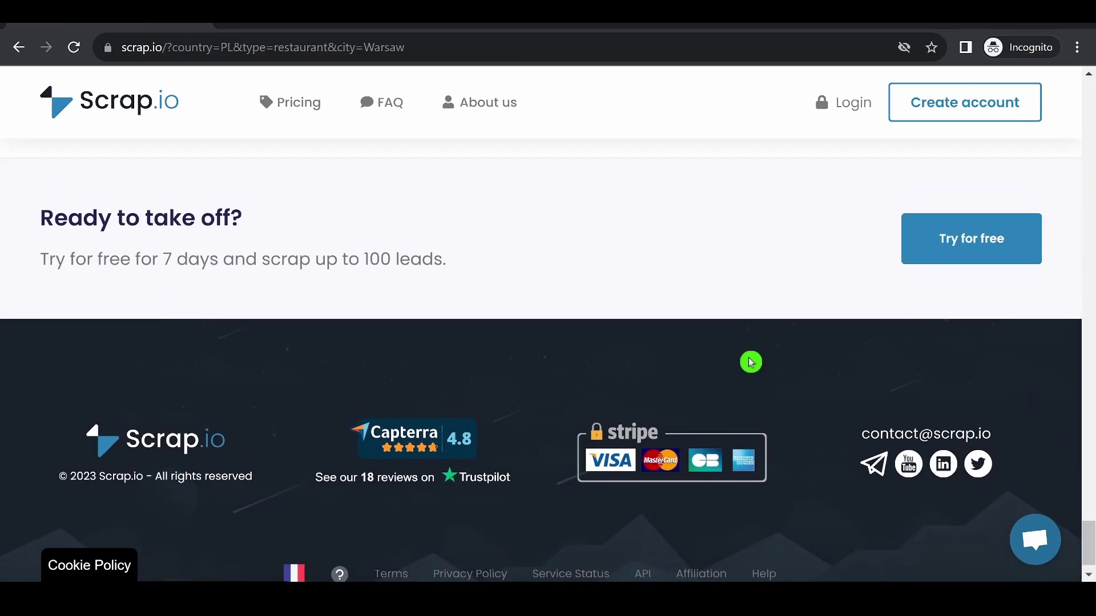